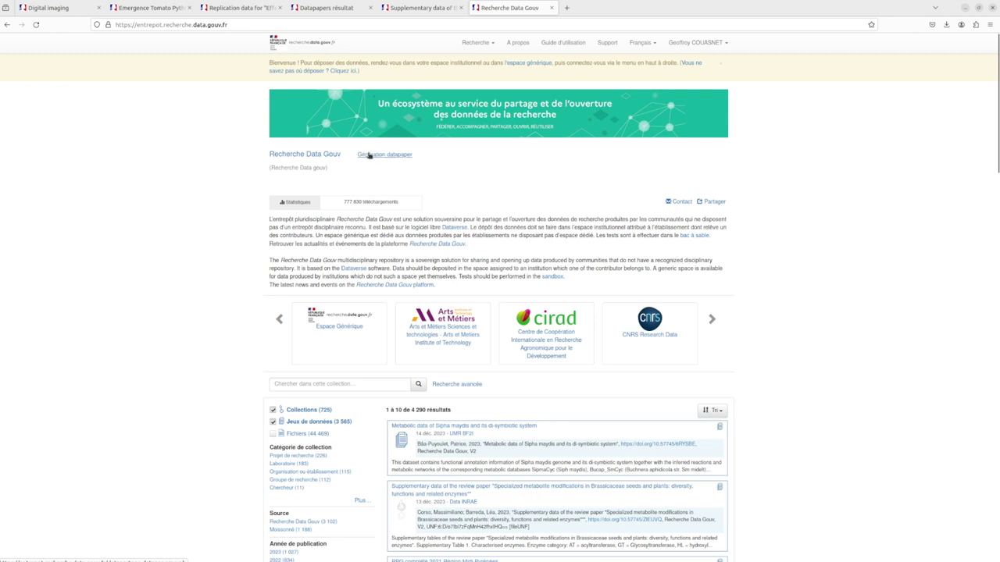
# - Open the datapaper generation link in a new tab and switch to the data paper creation form
pyautogui.rightClick(387, 153)
pyautogui.press('Escape')
pyautogui.rightClick(391, 156)
pyautogui.click(422, 161)
pyautogui.click(594, 8)
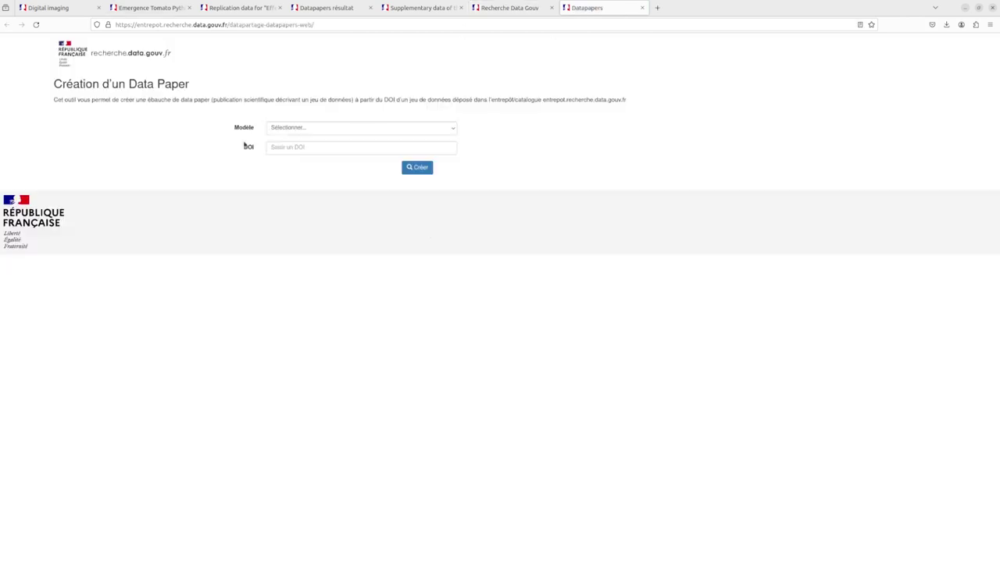
# - Choose the Recherche Data Gouv model in the empty data paper form and activate the DOI entry
pyautogui.click(312, 128)
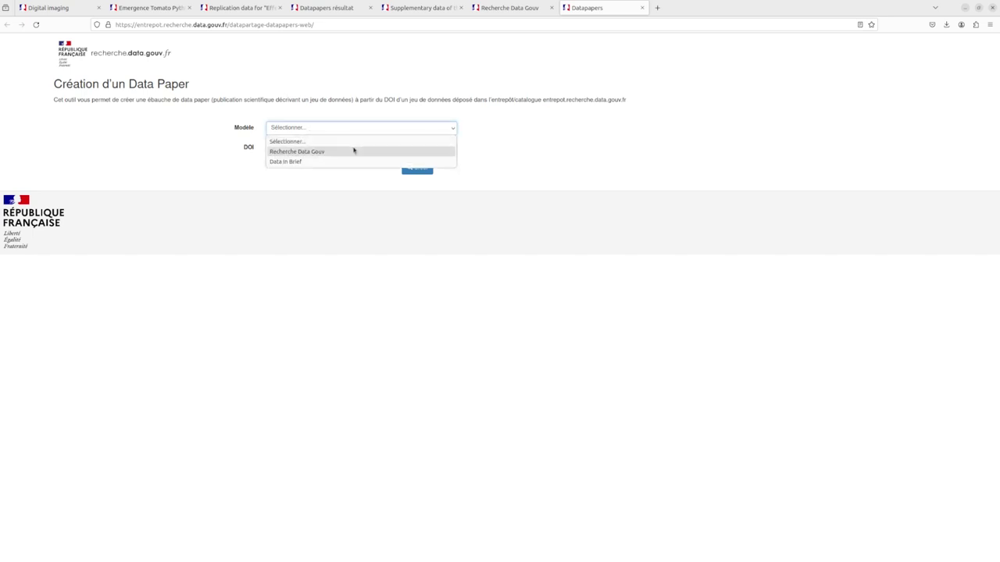
pyautogui.click(352, 151)
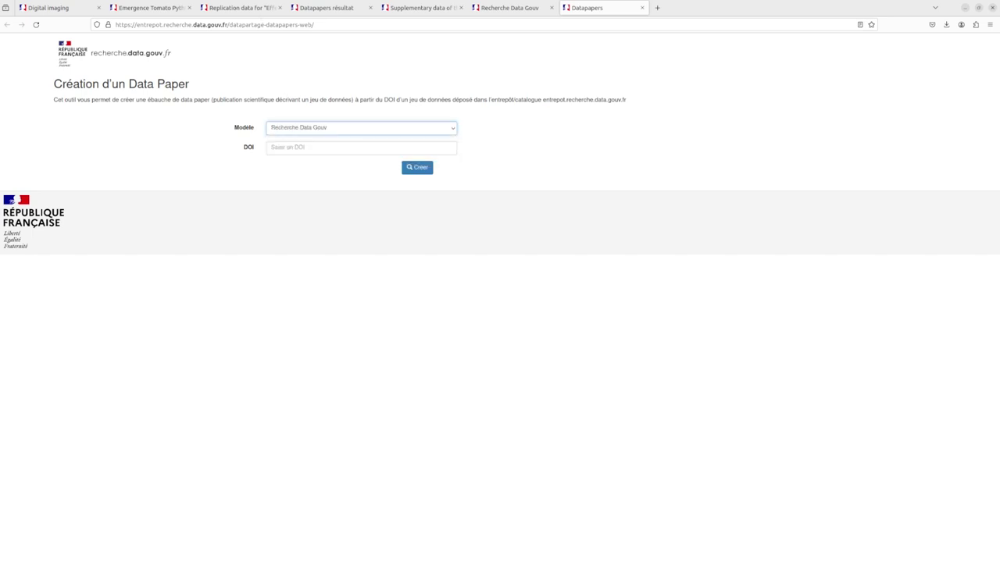
pyautogui.click(298, 148)
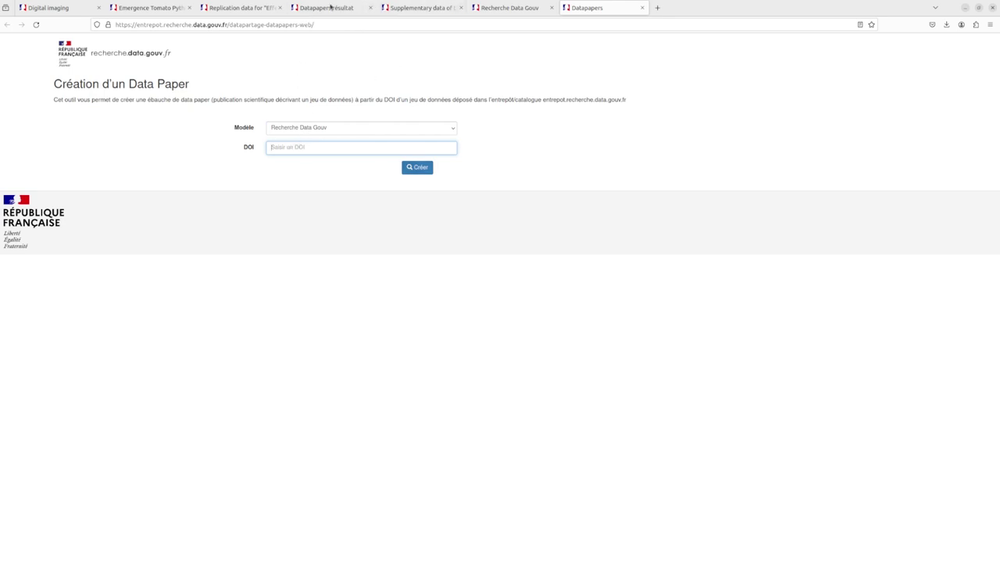
# - Check the source dataset of the prefilled DOI 10.57745/ZIEUVQ and create its data paper with the Recherche Data Gouv model
pyautogui.click(336, 8)
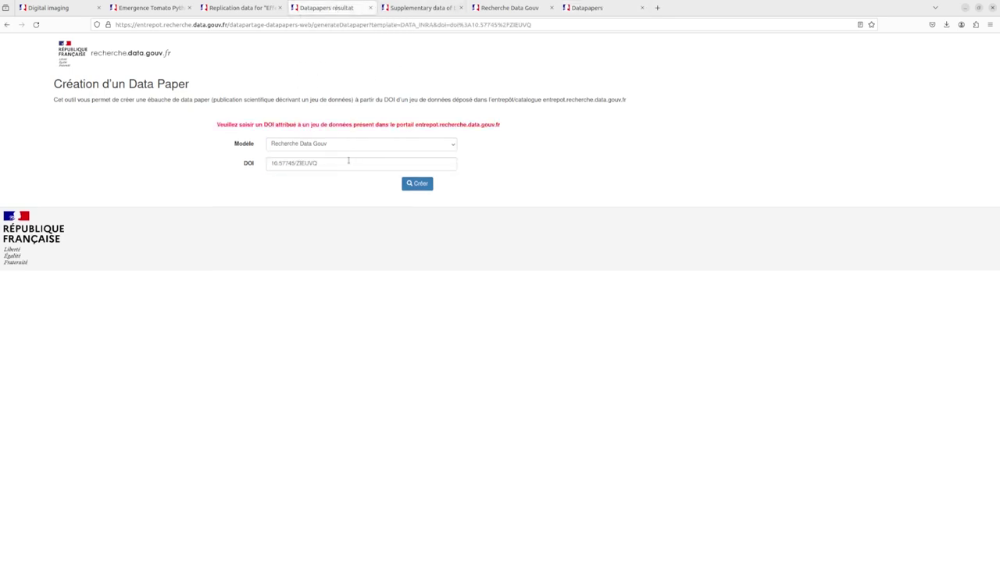
pyautogui.moveTo(351, 161); pyautogui.dragTo(270, 157)
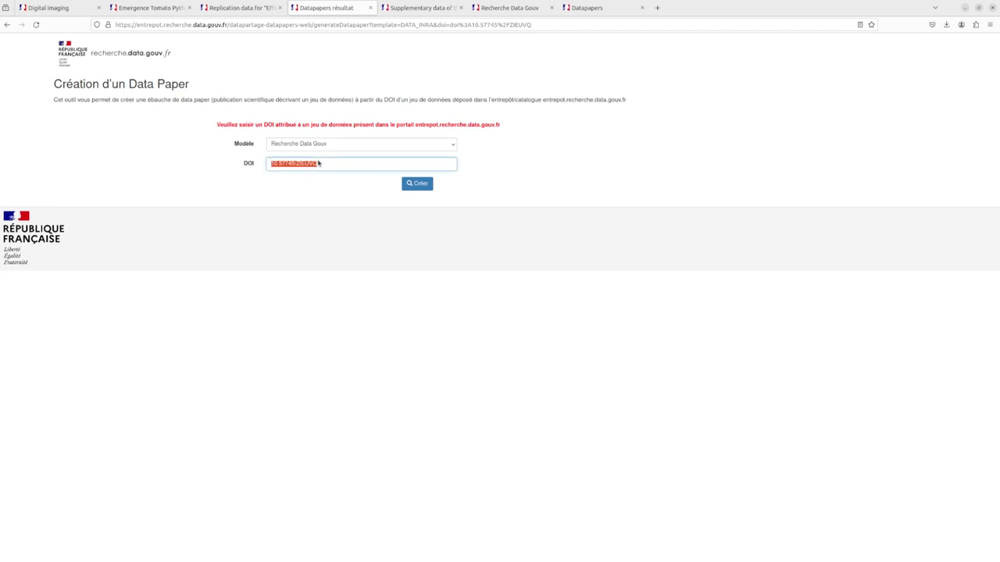
pyautogui.click(419, 7)
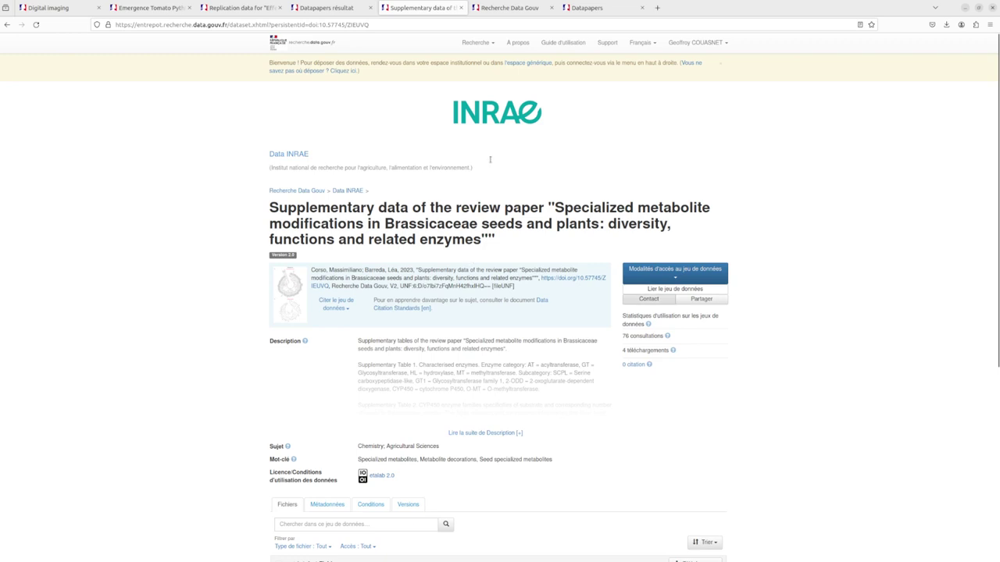
pyautogui.click(349, 9)
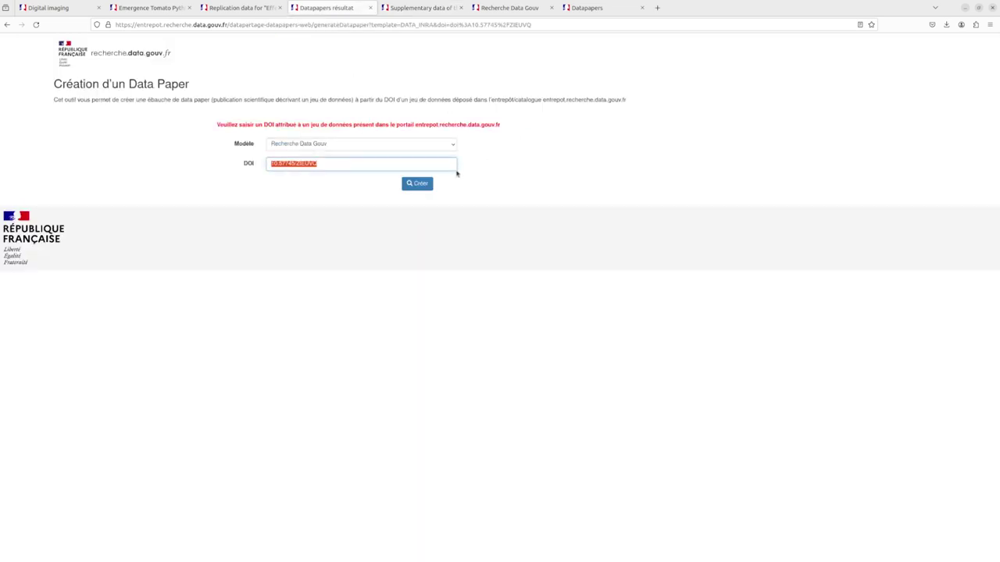
pyautogui.click(418, 183)
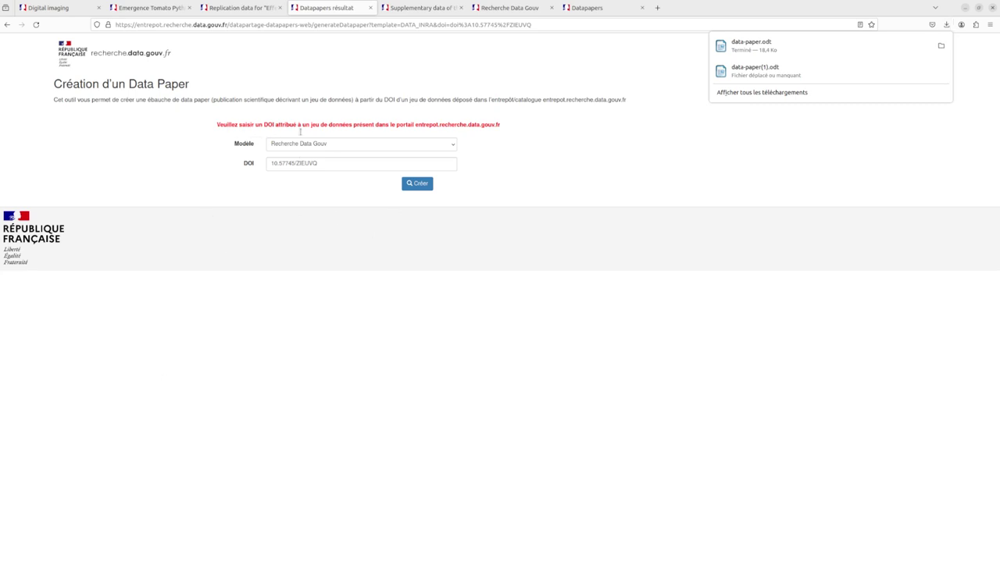
pyautogui.moveTo(234, 130); pyautogui.dragTo(445, 132)
pyautogui.click(318, 215)
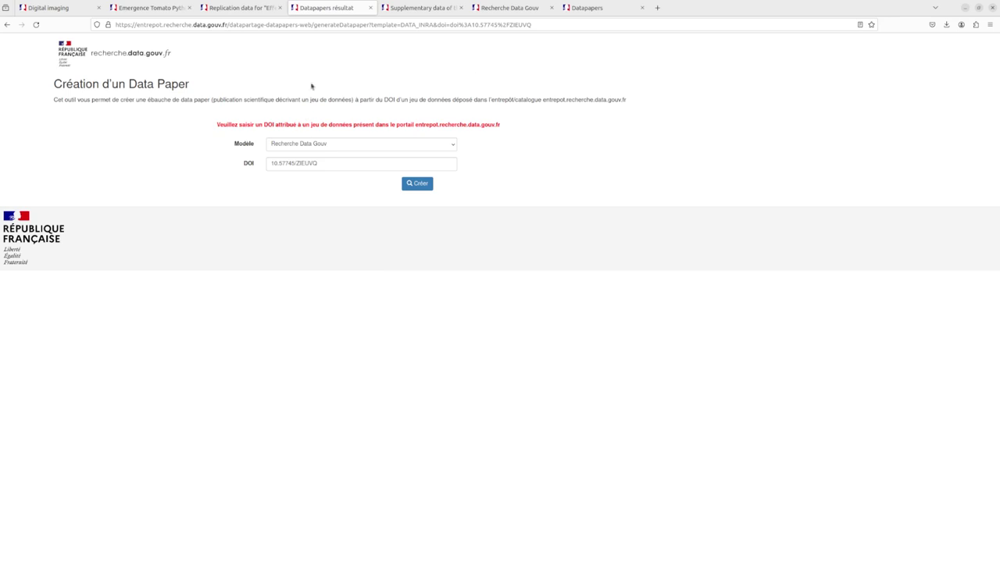
# - Create a second data paper for the same DOI using the Data in Brief model
pyautogui.click(313, 145)
pyautogui.click(290, 178)
pyautogui.click(426, 186)
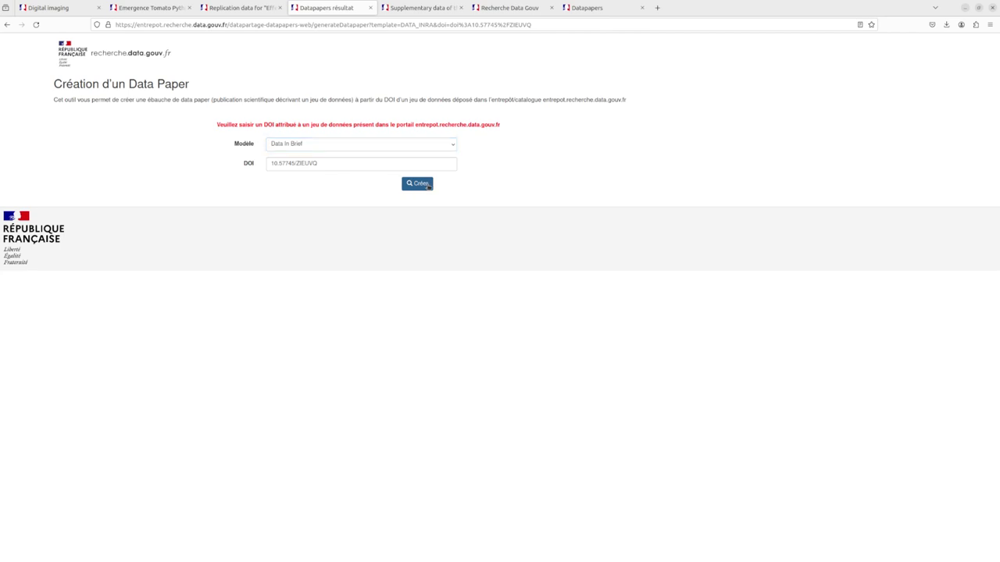
pyautogui.click(383, 289)
# - Open data-paper.odt from the Téléchargements folder in LibreOffice Writer and maximize its window
pyautogui.click(11, 69)
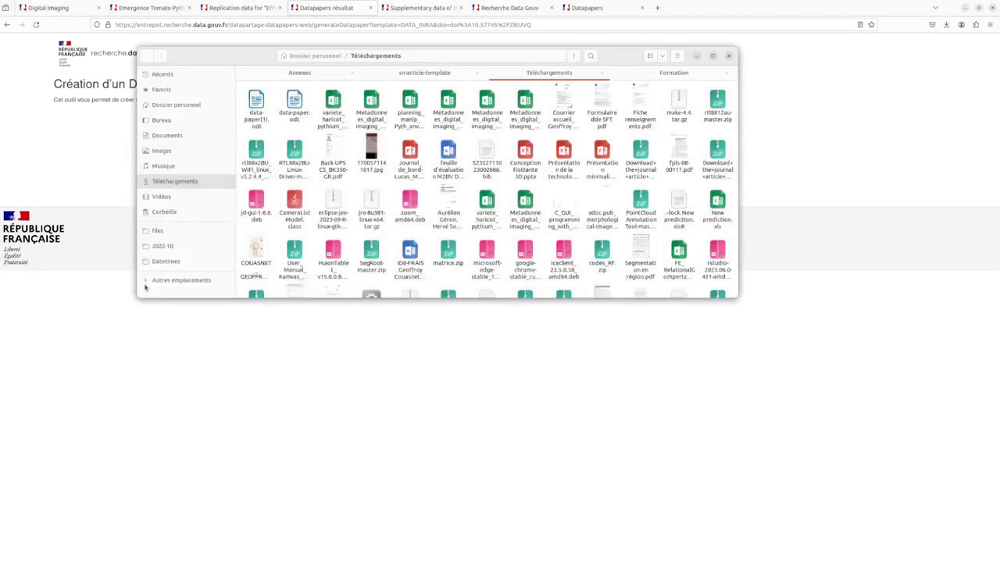
pyautogui.doubleClick(293, 101)
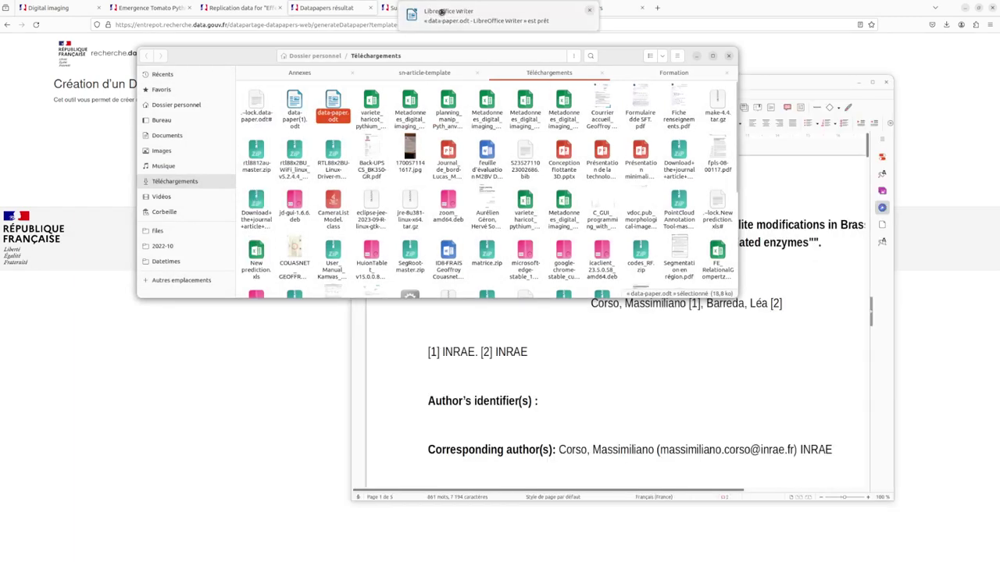
pyautogui.doubleClick(722, 85)
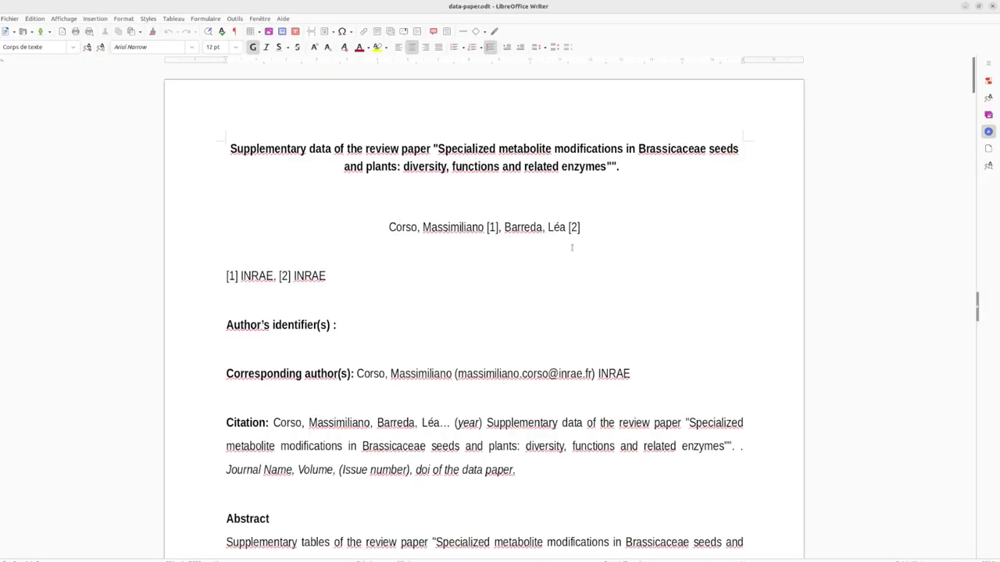
# - Examine the Recherche Data Gouv draft from title and abstract through the coverage, collection and sampling headings to the Datasets section
pyautogui.scroll(-7, 587, 231)
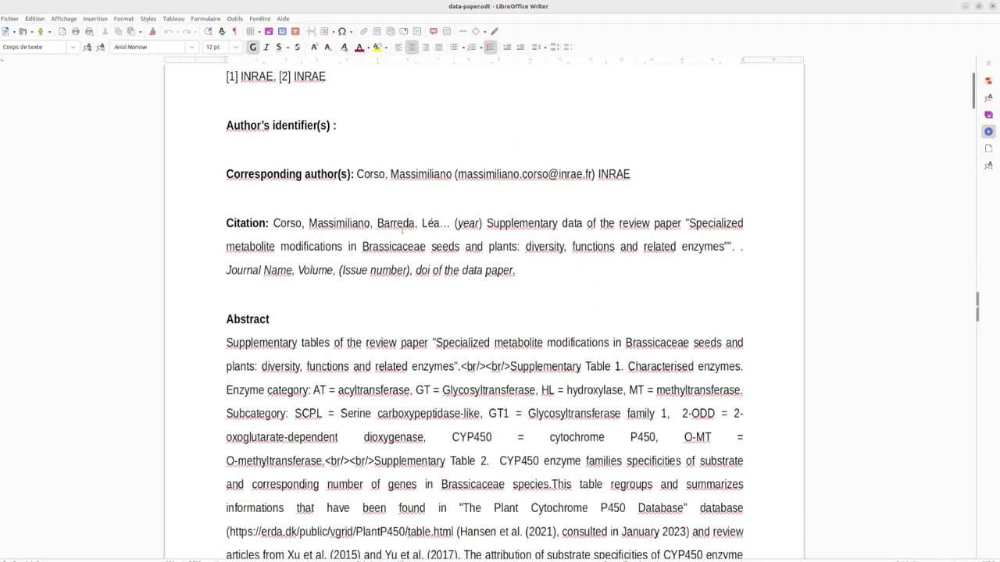
pyautogui.scroll(-10, 381, 203)
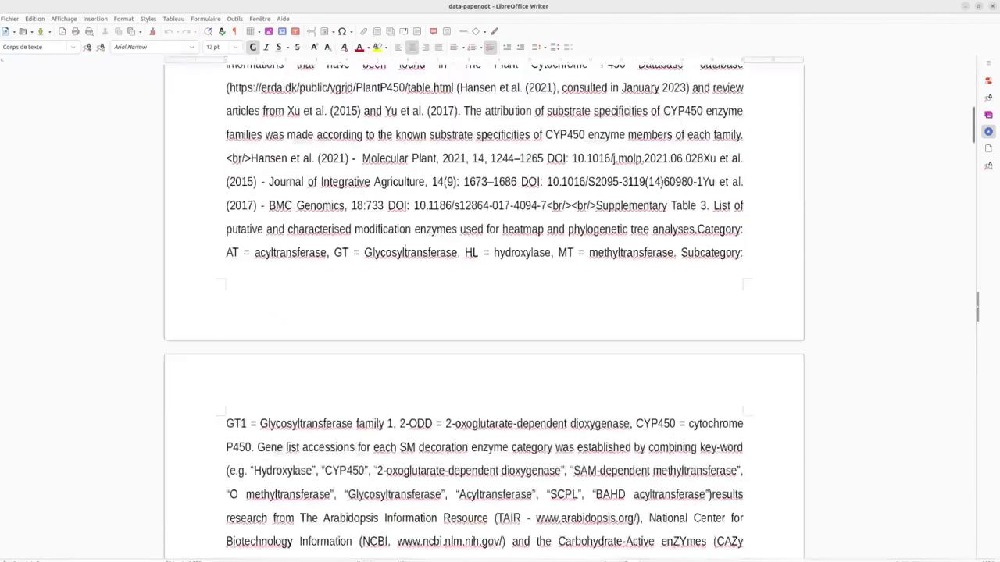
pyautogui.scroll(-5, 591, 296)
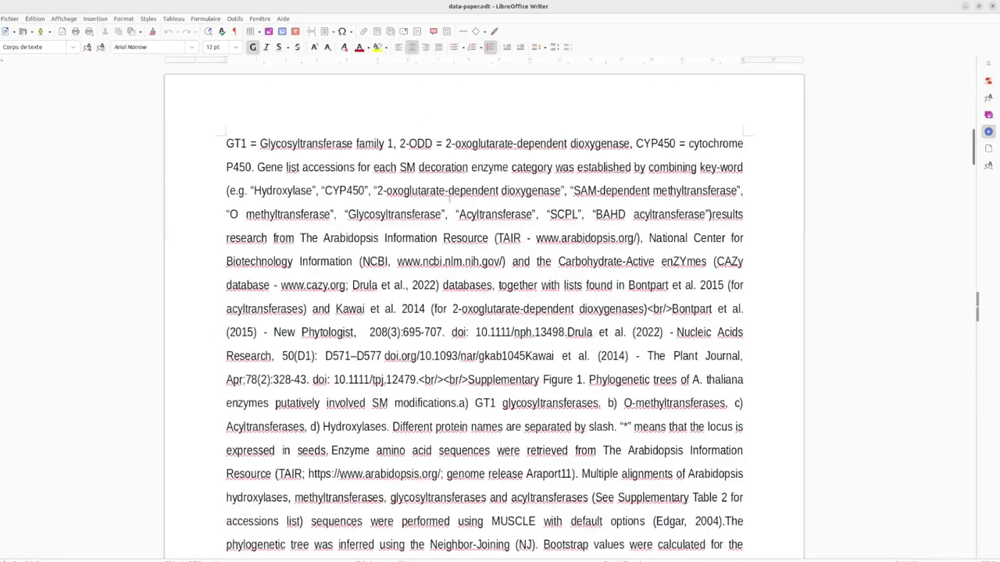
pyautogui.scroll(-1, 541, 374)
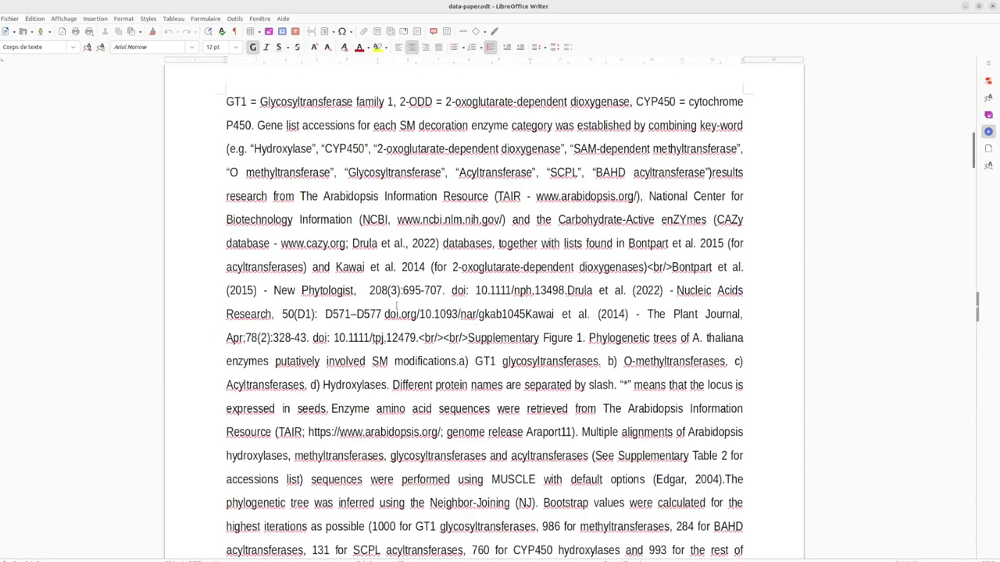
pyautogui.scroll(-7, 666, 455)
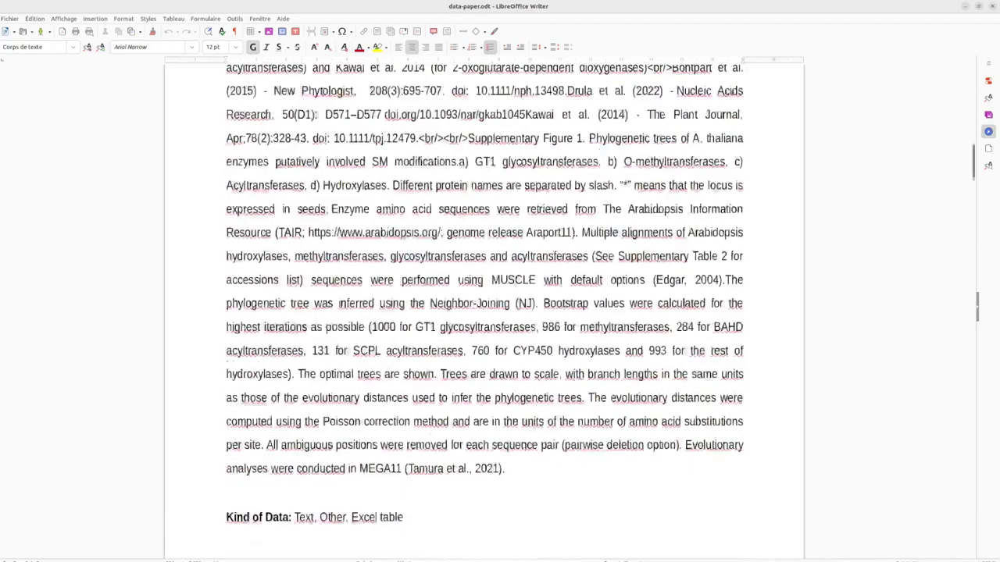
pyautogui.scroll(-1, 346, 492)
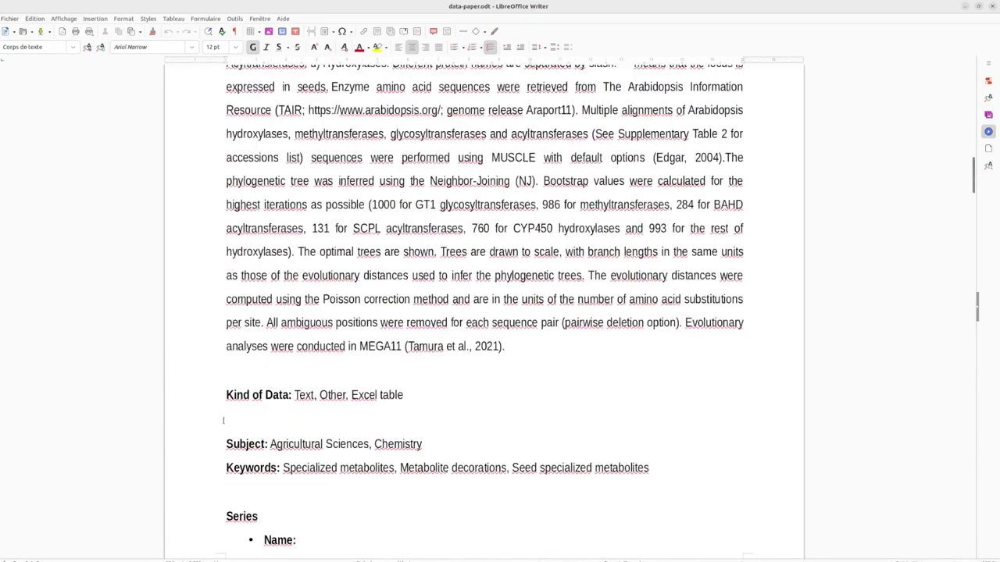
pyautogui.scroll(-5, 335, 513)
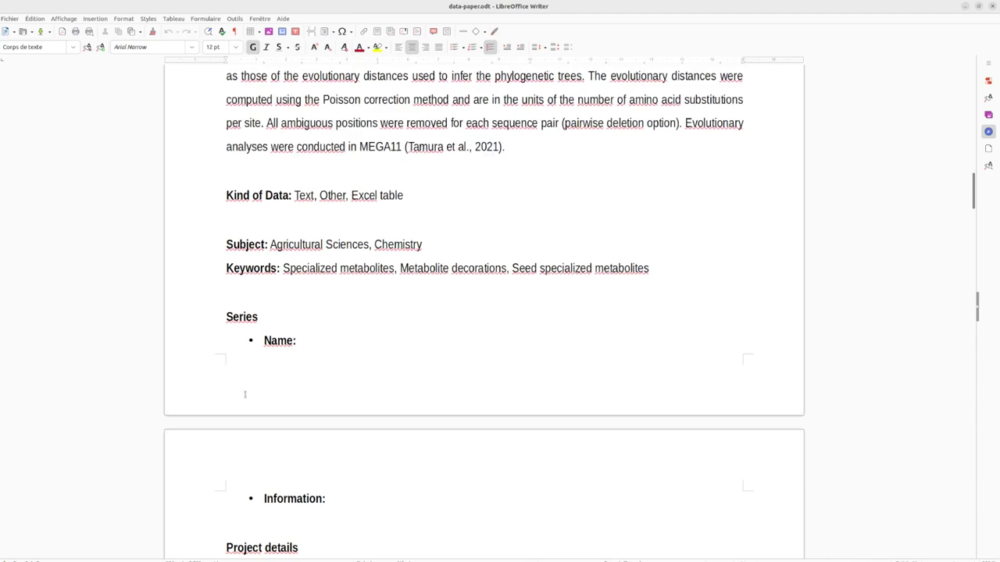
pyautogui.scroll(-12, 386, 404)
pyautogui.scroll(-5, 553, 440)
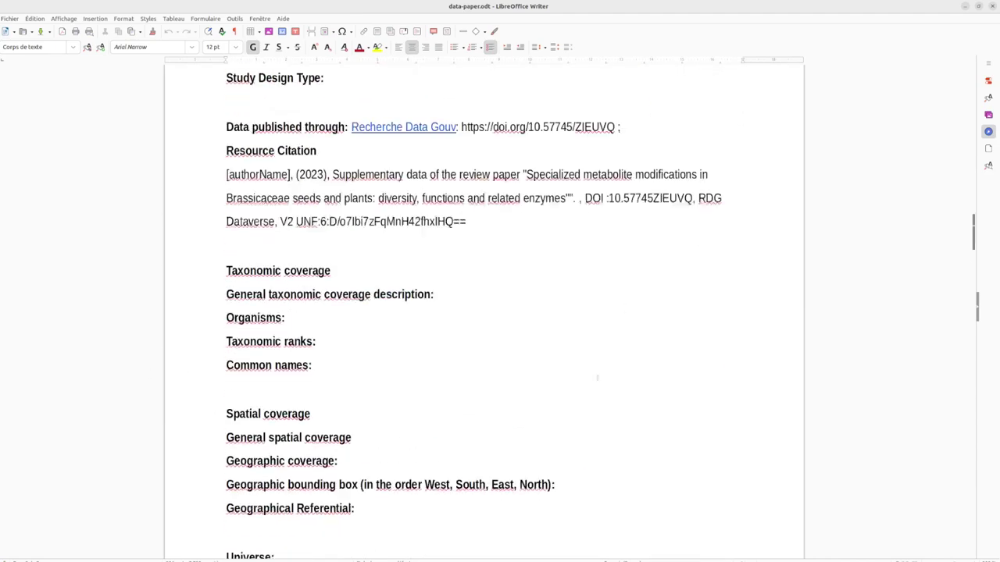
pyautogui.scroll(-8, 576, 430)
pyautogui.scroll(-11, 504, 457)
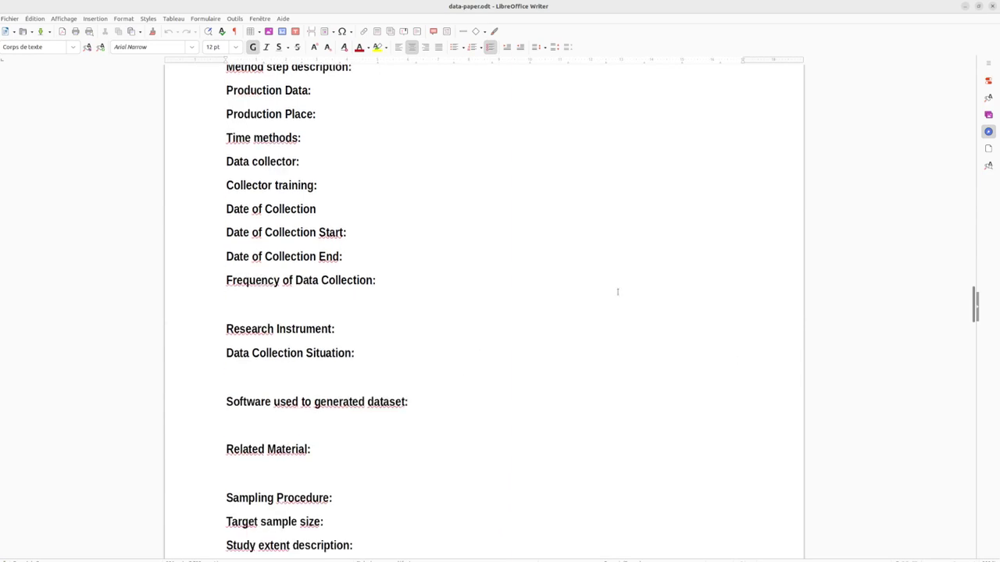
pyautogui.scroll(-4, 253, 424)
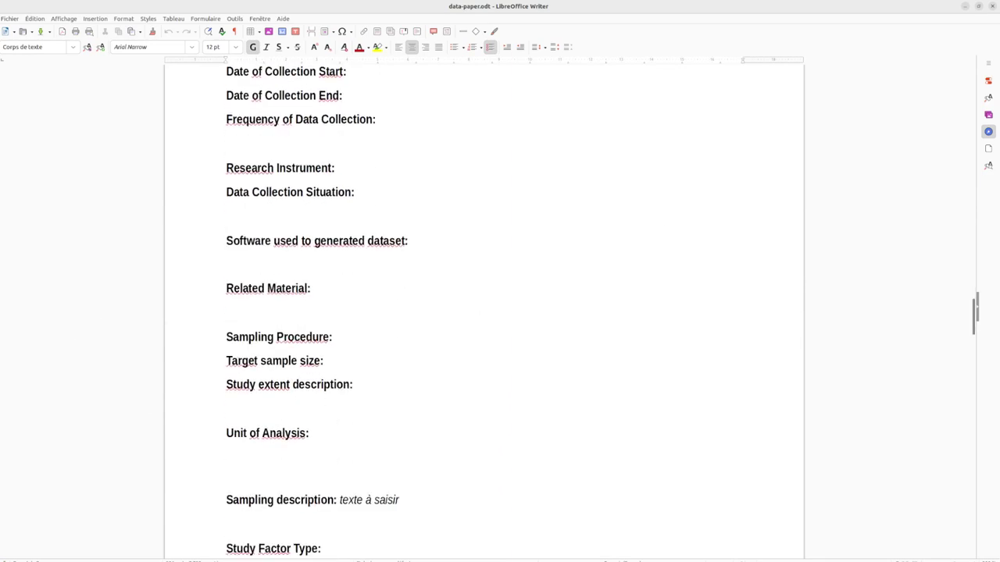
pyautogui.scroll(-16, 364, 341)
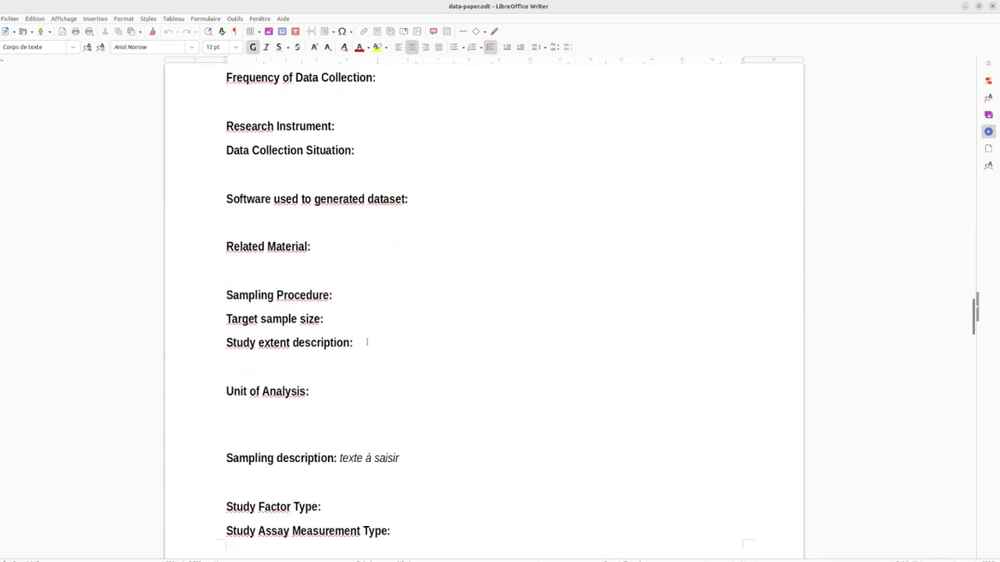
pyautogui.scroll(-7, 460, 358)
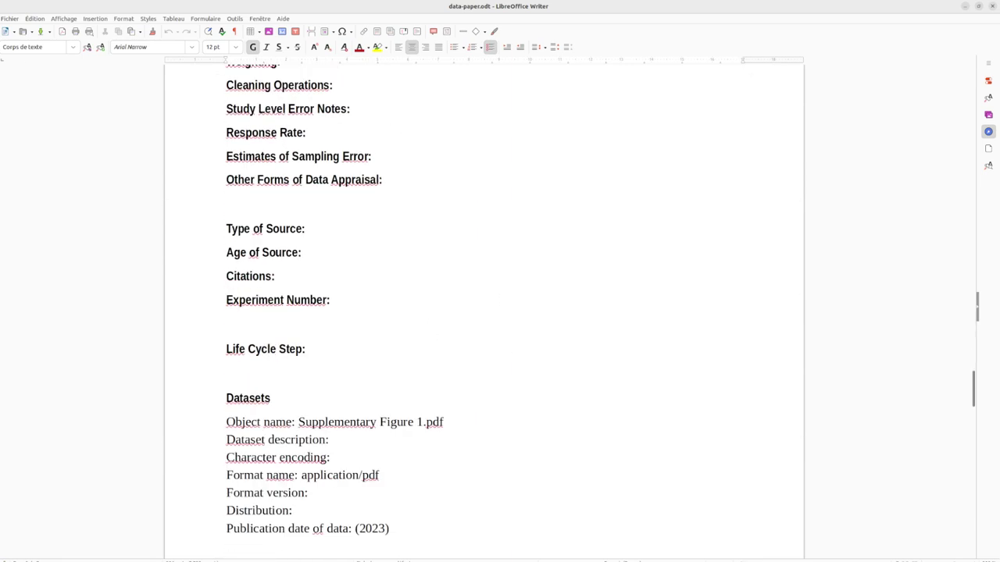
# - Open data-paper(1).odt from the Téléchargements folder and maximize its window
pyautogui.click(5, 69)
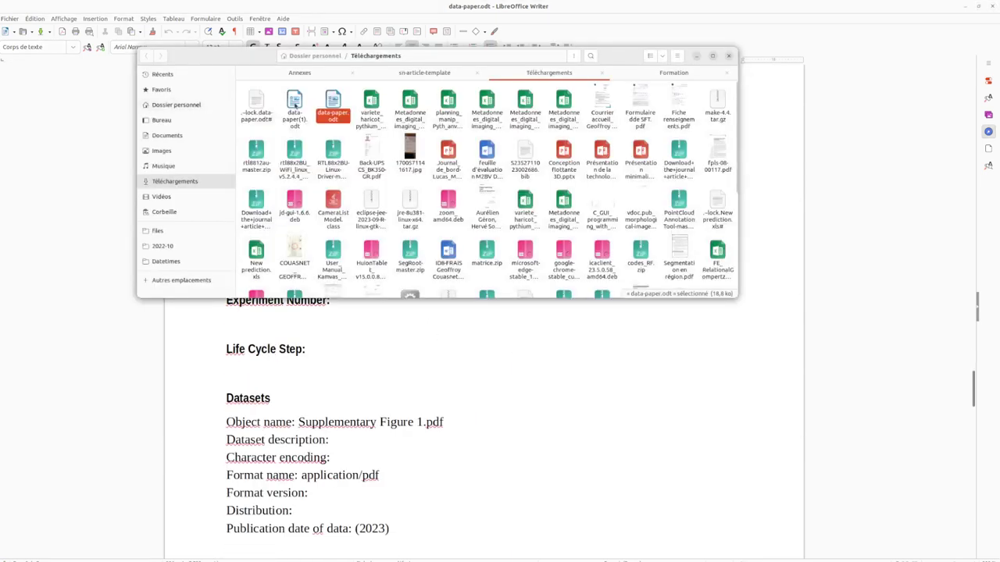
pyautogui.doubleClick(295, 110)
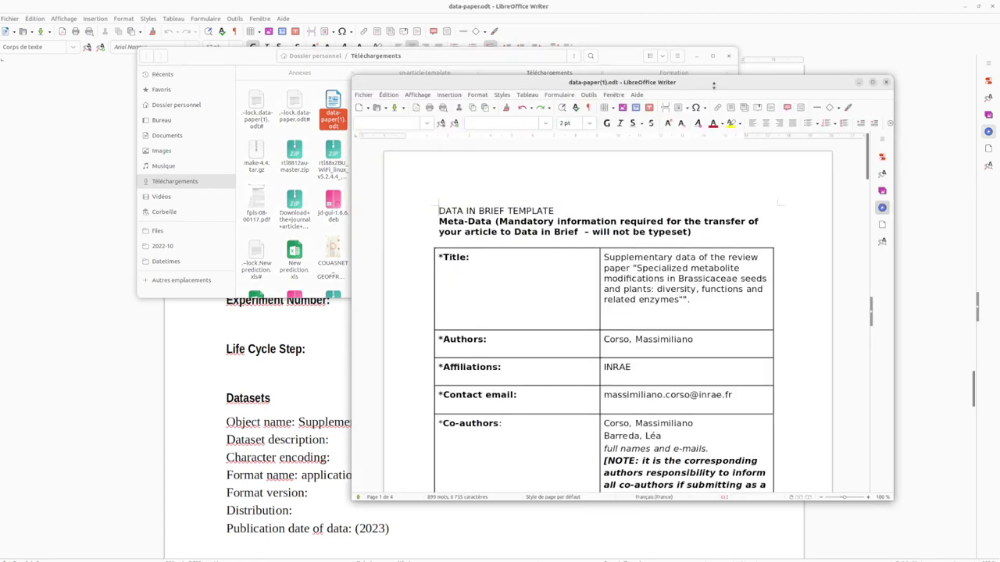
pyautogui.doubleClick(714, 84)
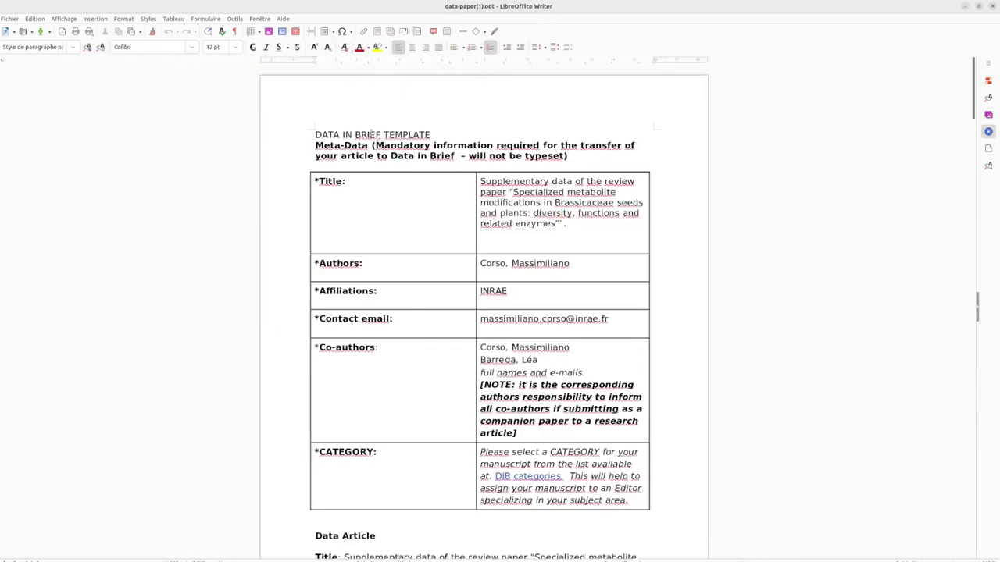
# - Examine the Data in Brief draft, reviewing its mandatory metadata table, article section and Specifications Table
pyautogui.scroll(-2, 467, 196)
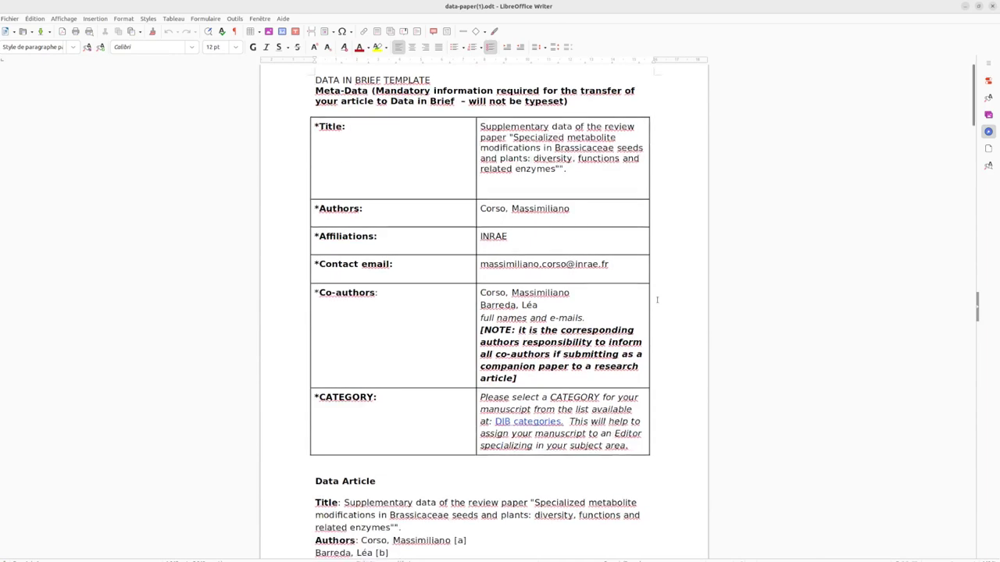
pyautogui.scroll(-15, 657, 299)
pyautogui.scroll(-20, 723, 346)
pyautogui.scroll(-13, 723, 346)
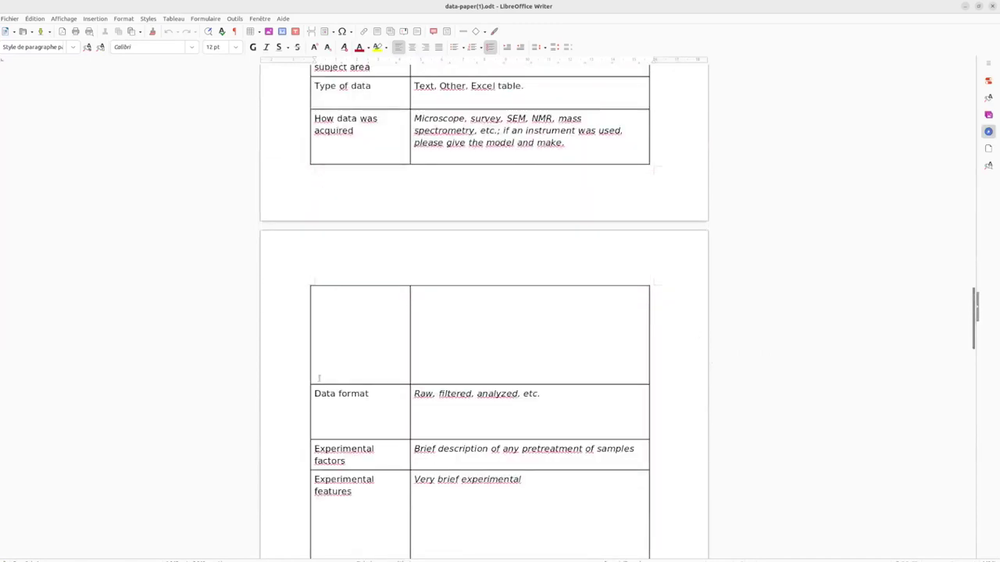
pyautogui.scroll(4, 463, 236)
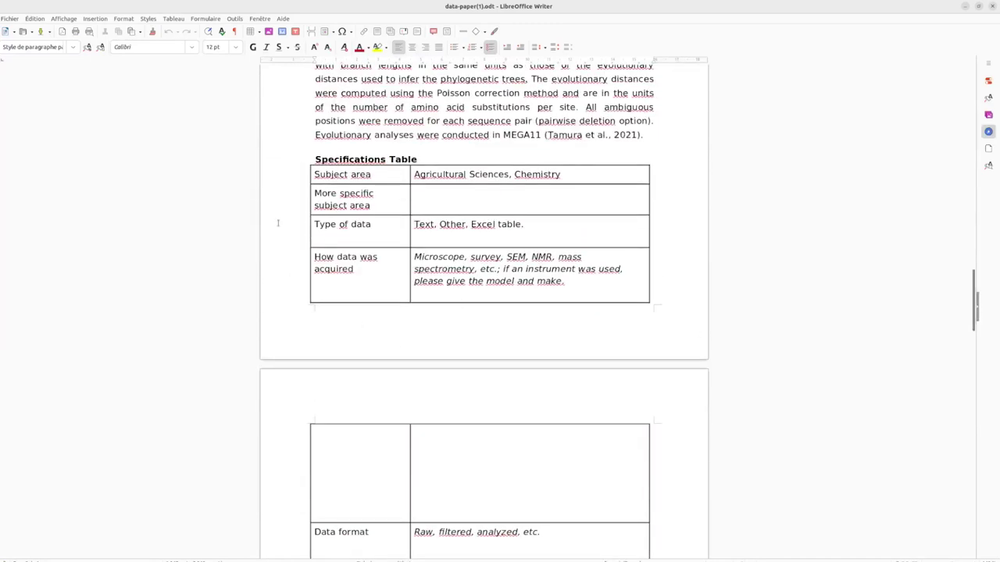
pyautogui.scroll(-3, 276, 449)
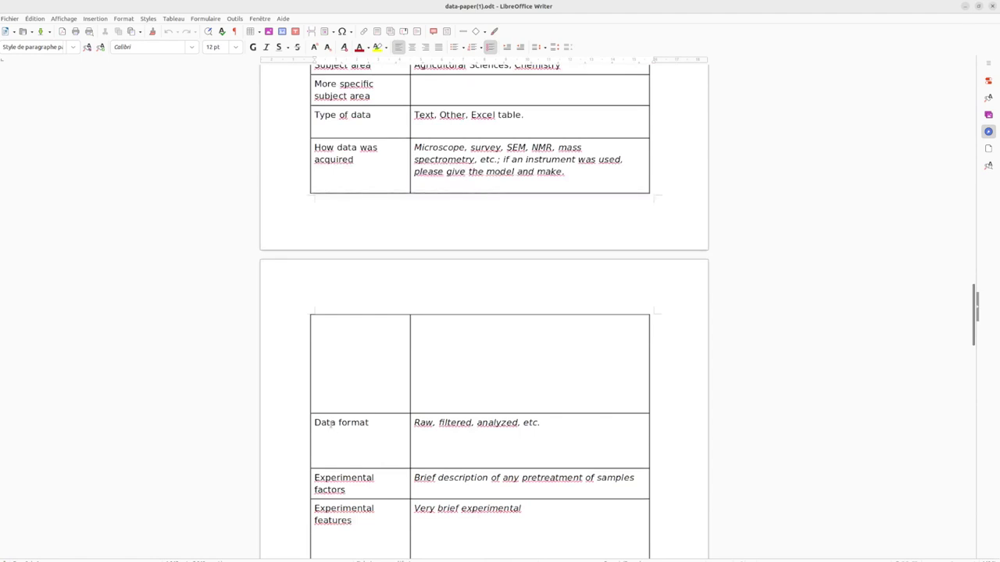
pyautogui.scroll(-1, 286, 389)
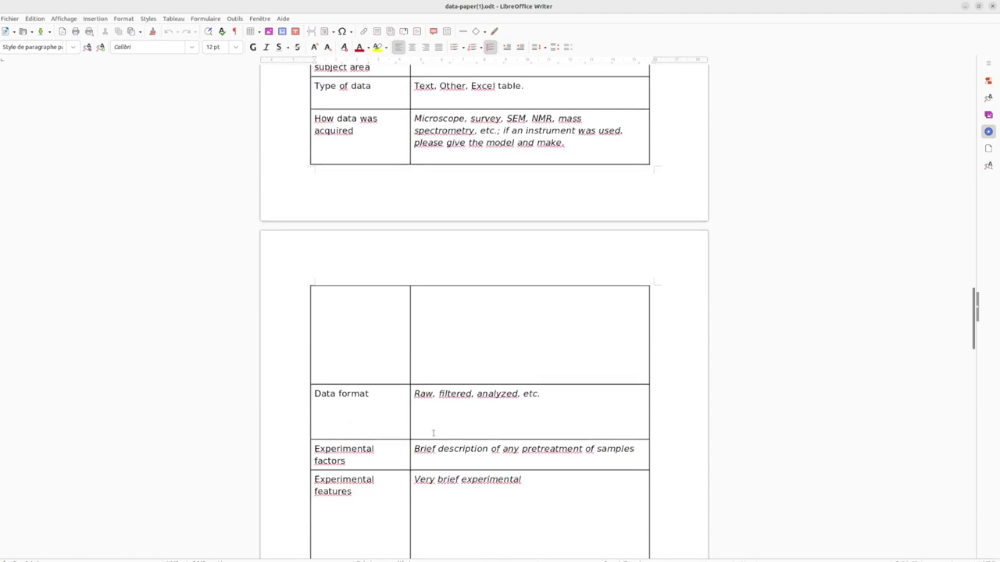
pyautogui.scroll(3, 384, 344)
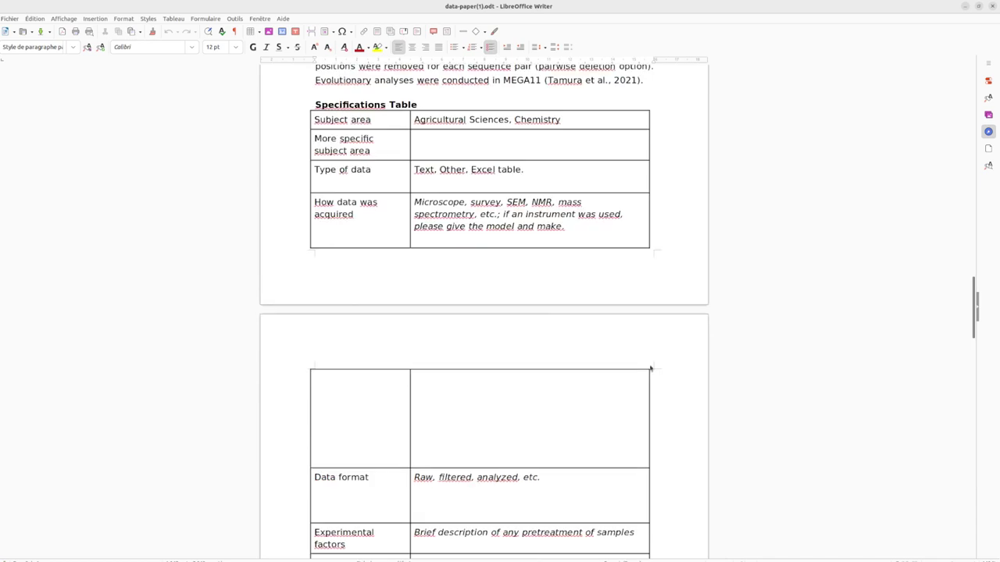
# - Examine the remaining Specifications Table rows of the Data in Brief draft, from experimental factors to data accessibility and related research article
pyautogui.scroll(-12, 513, 414)
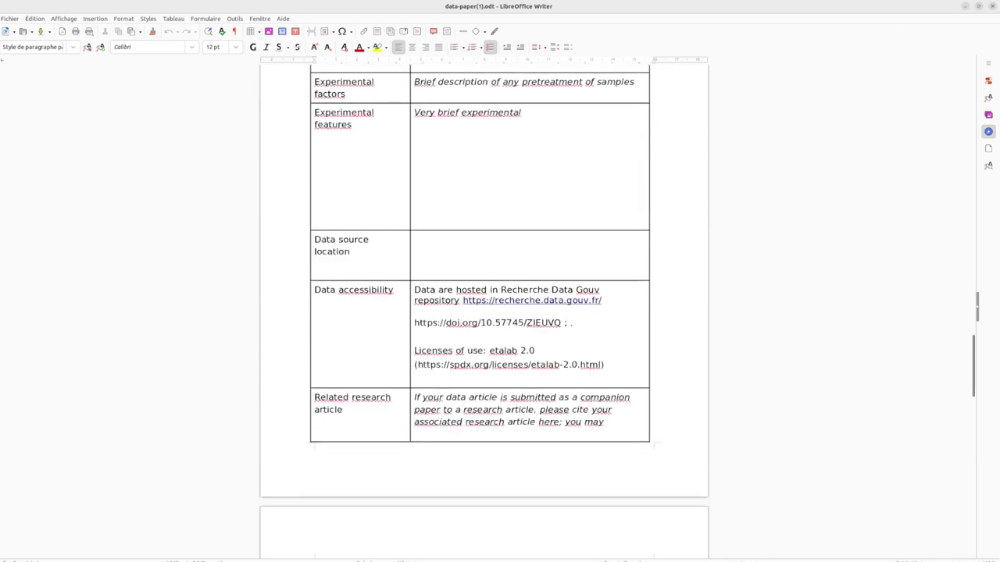
pyautogui.click(750, 447)
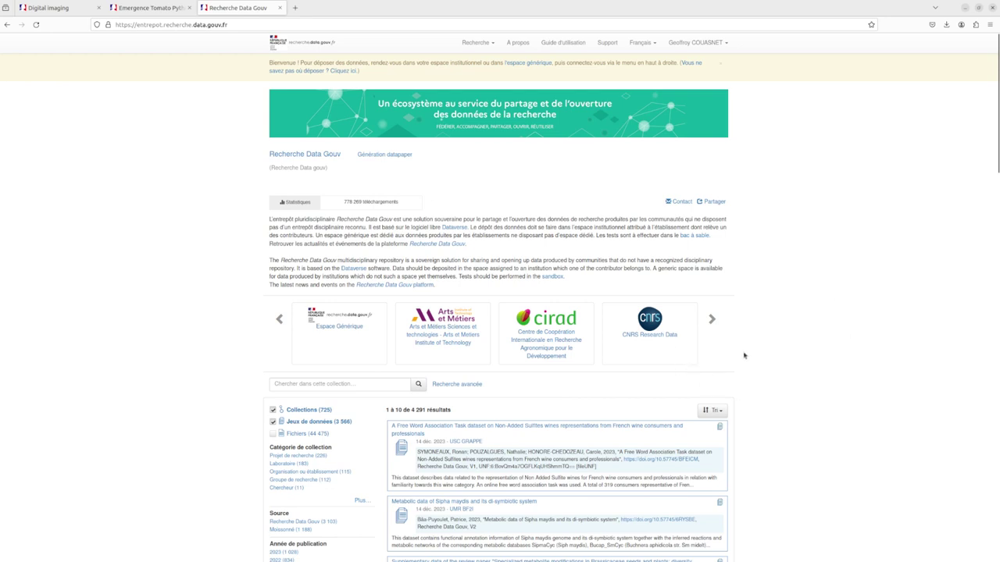
# - Open the Data INRAE collection in the Recherche Data Gouv repository and start a new dataset in it
pyautogui.click(711, 319)
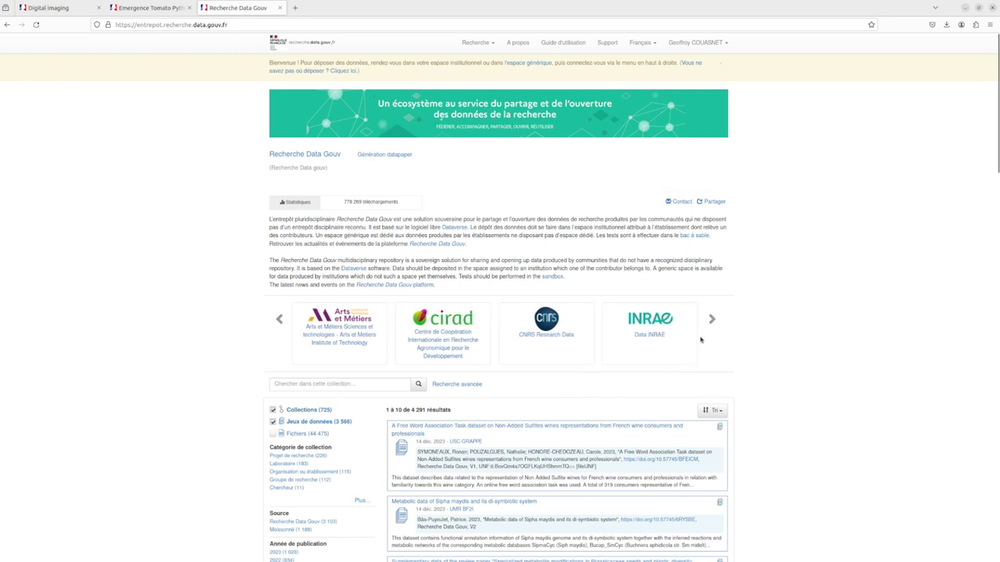
pyautogui.click(666, 321)
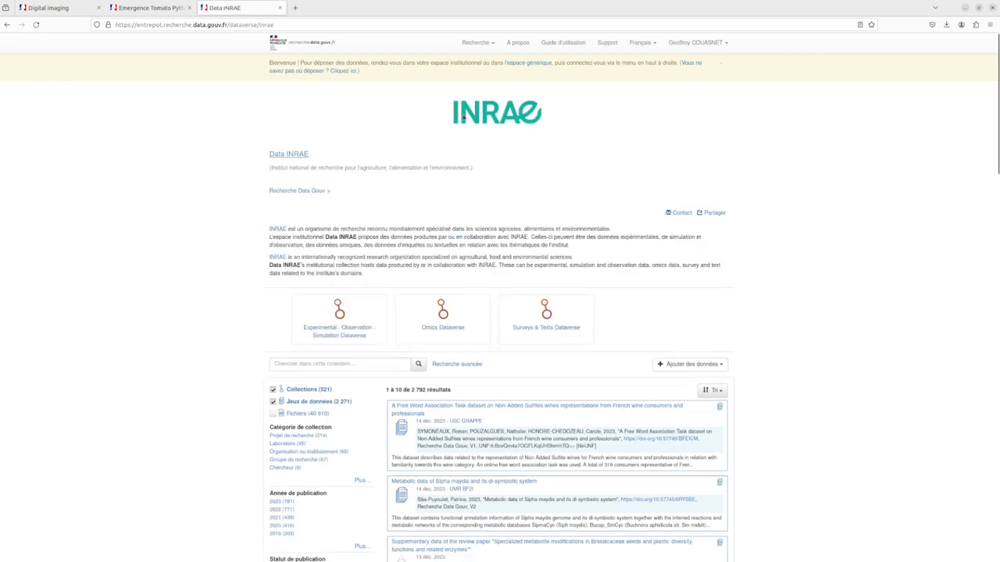
pyautogui.click(695, 365)
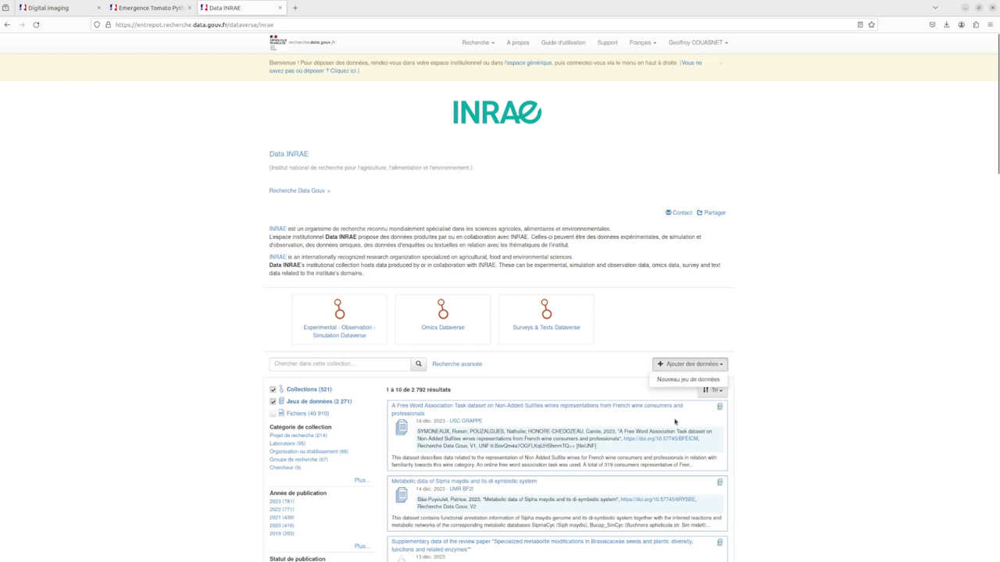
pyautogui.click(679, 387)
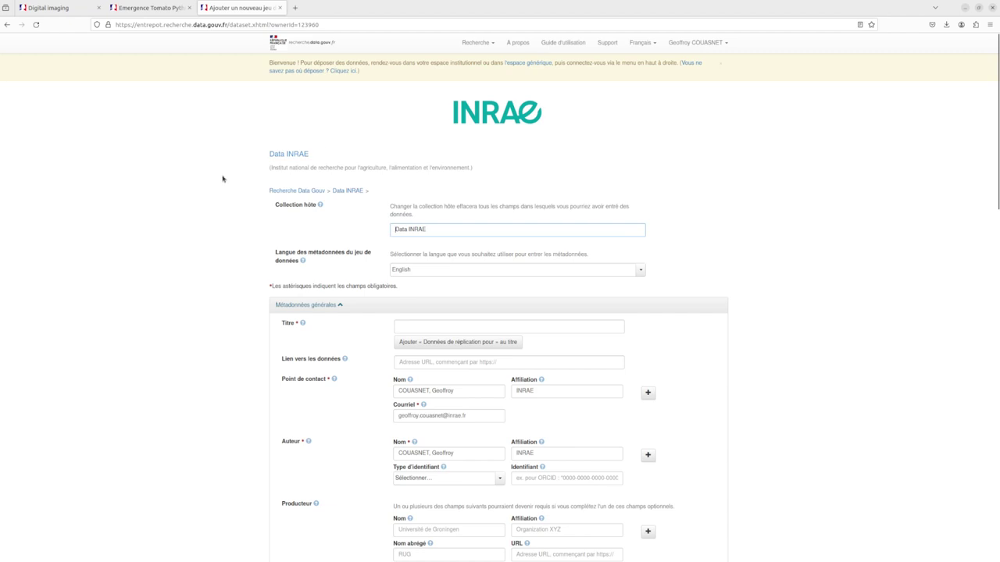
# - Examine the new dataset form from the general metadata fields through project information to the file upload section
pyautogui.scroll(-5, 501, 266)
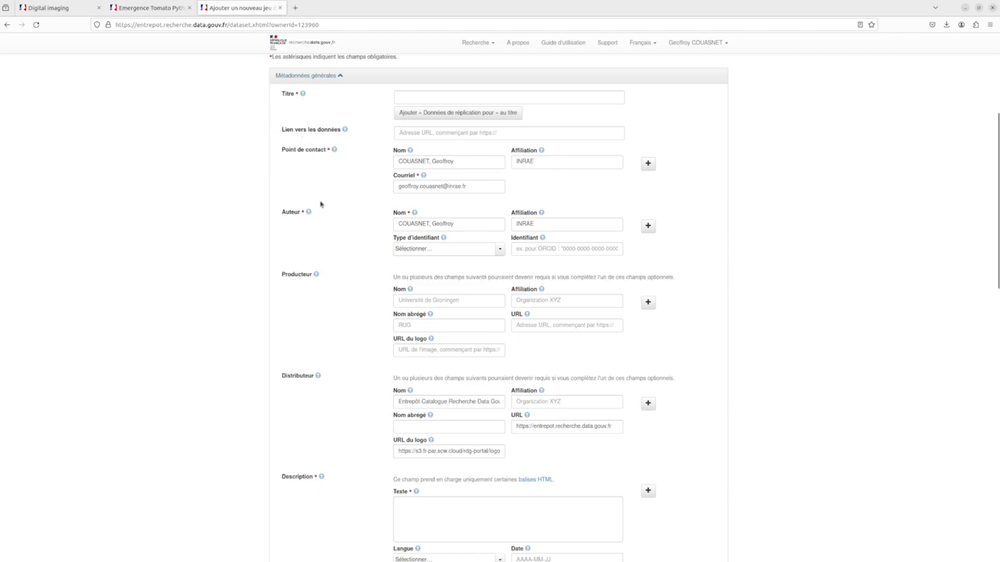
pyautogui.scroll(-4, 226, 337)
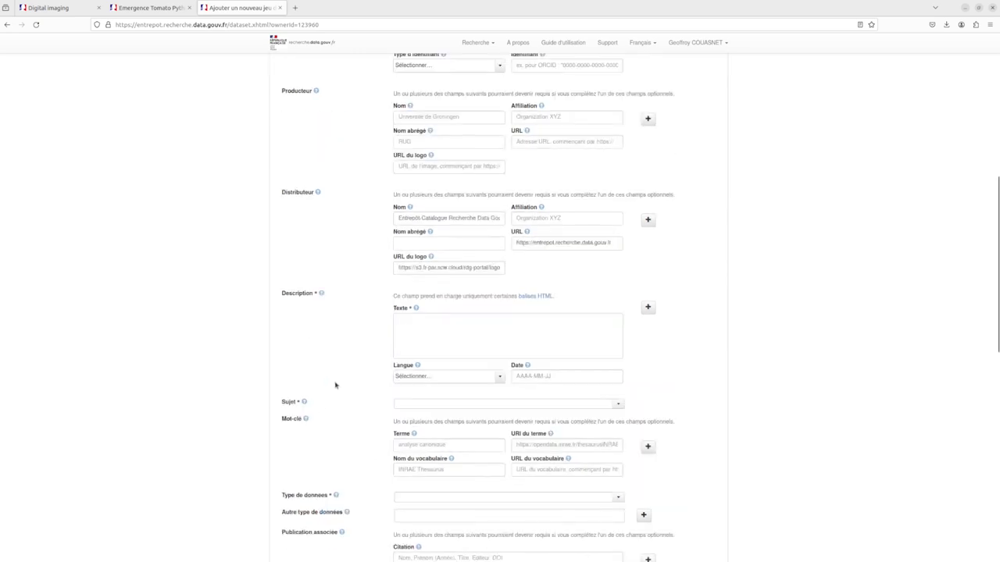
pyautogui.scroll(-12, 336, 385)
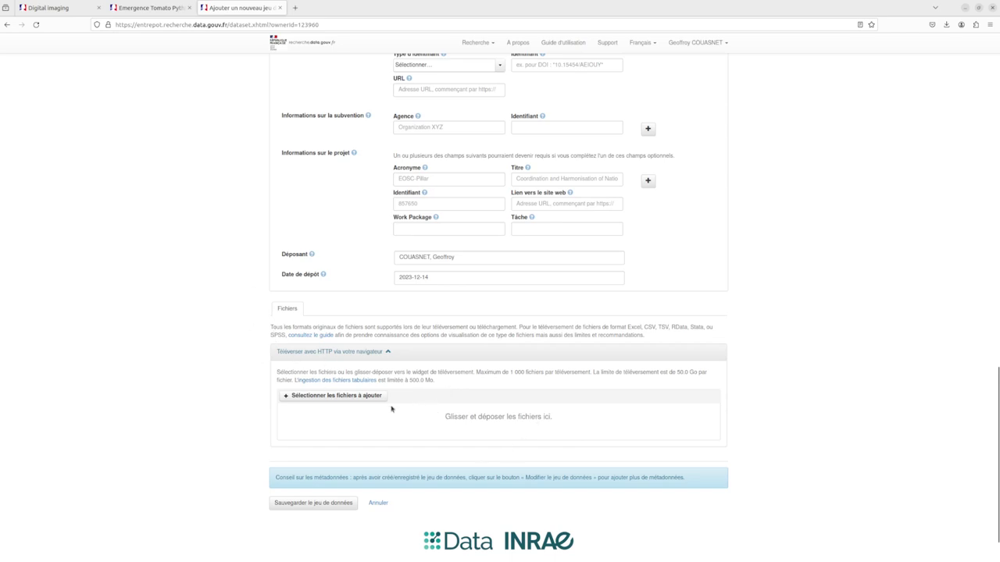
pyautogui.scroll(20, 307, 459)
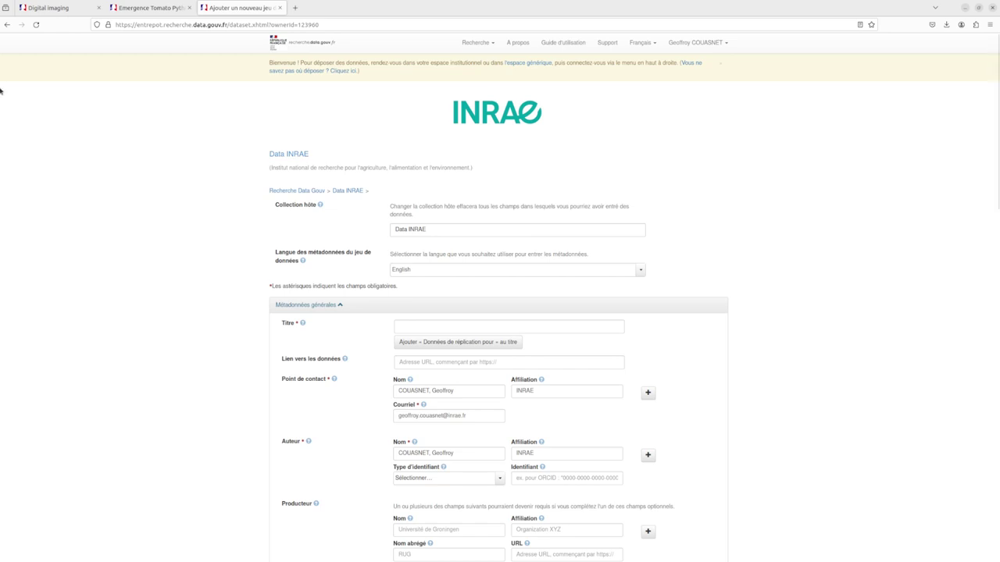
# - Locate DataverseMetadata.ods in the Annexes folder and bring the spreadsheet up in LibreOffice Calc
pyautogui.press('super+e')
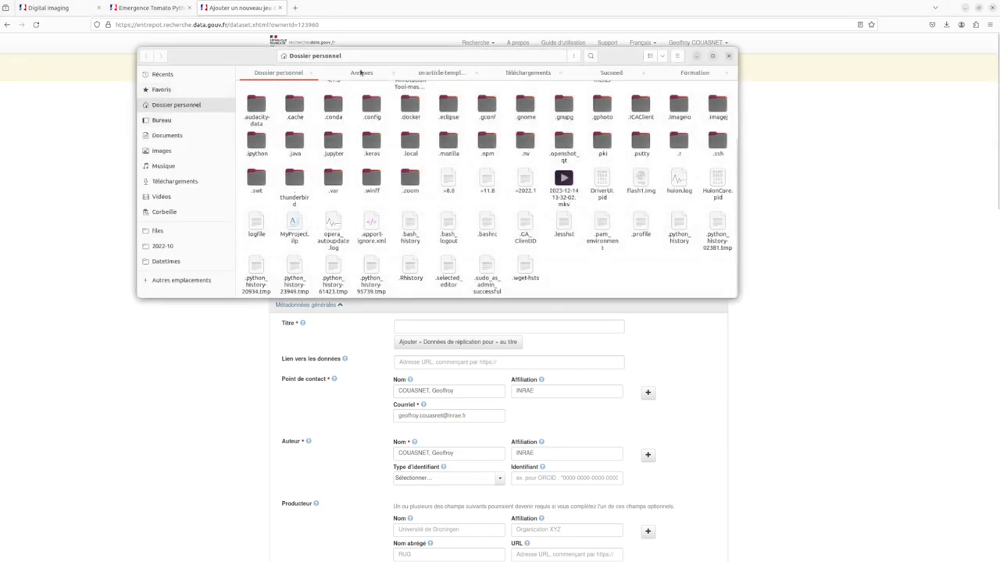
pyautogui.click(361, 72)
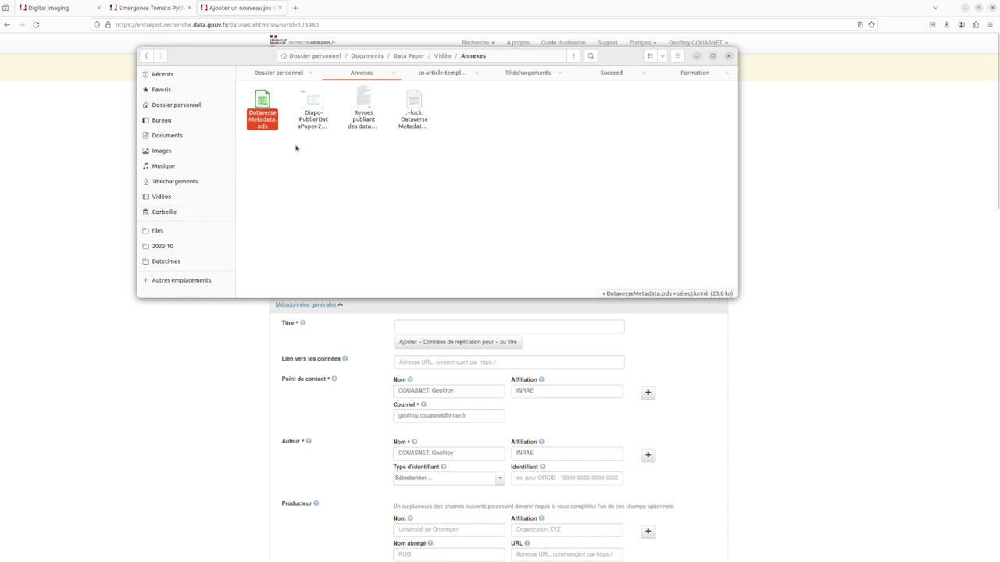
pyautogui.click(16, 232)
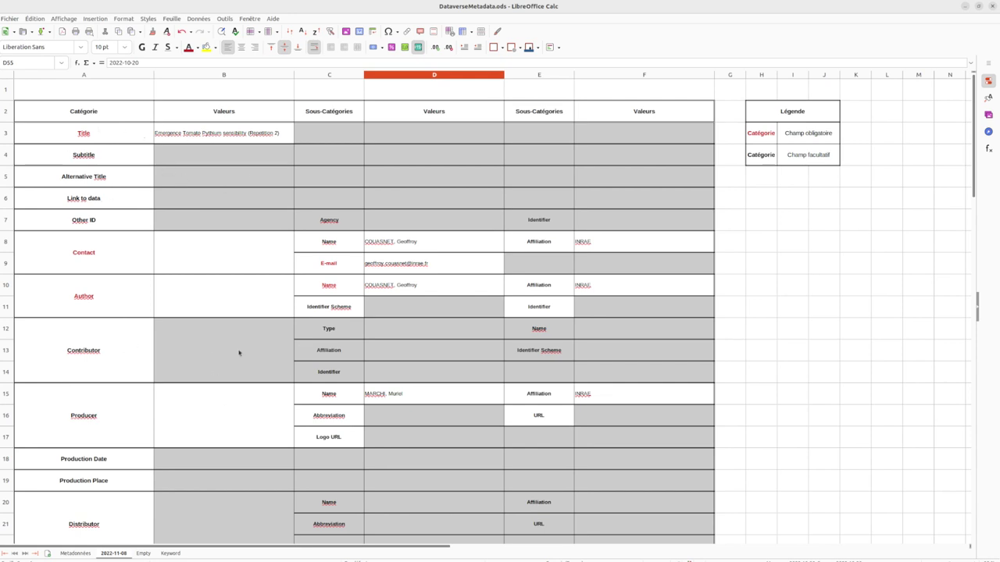
# - Examine the 2022-11-08 metadata sheet from the title and contact rows to the deposit date
pyautogui.scroll(-4, 289, 329)
pyautogui.scroll(-4, 320, 365)
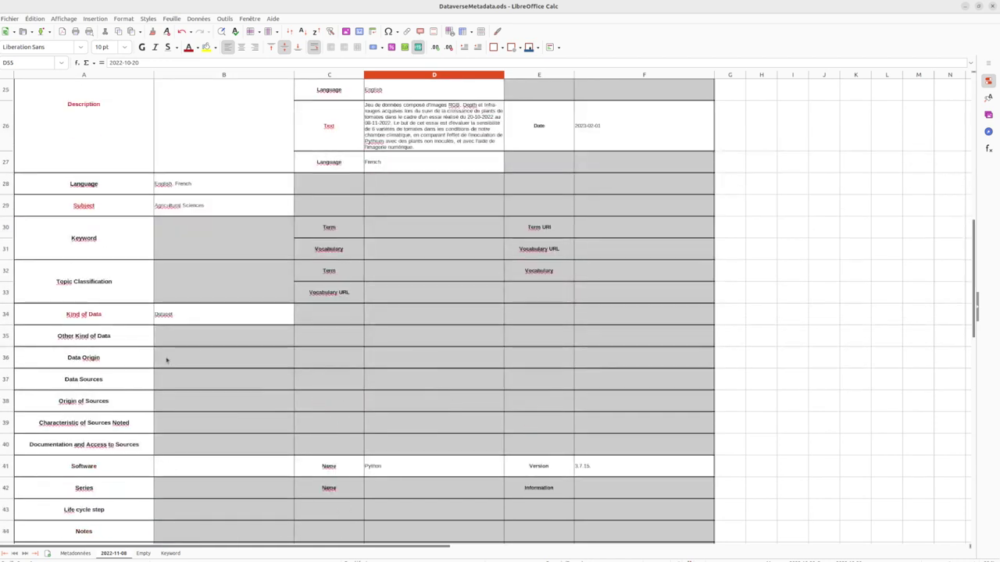
pyautogui.scroll(-5, 227, 403)
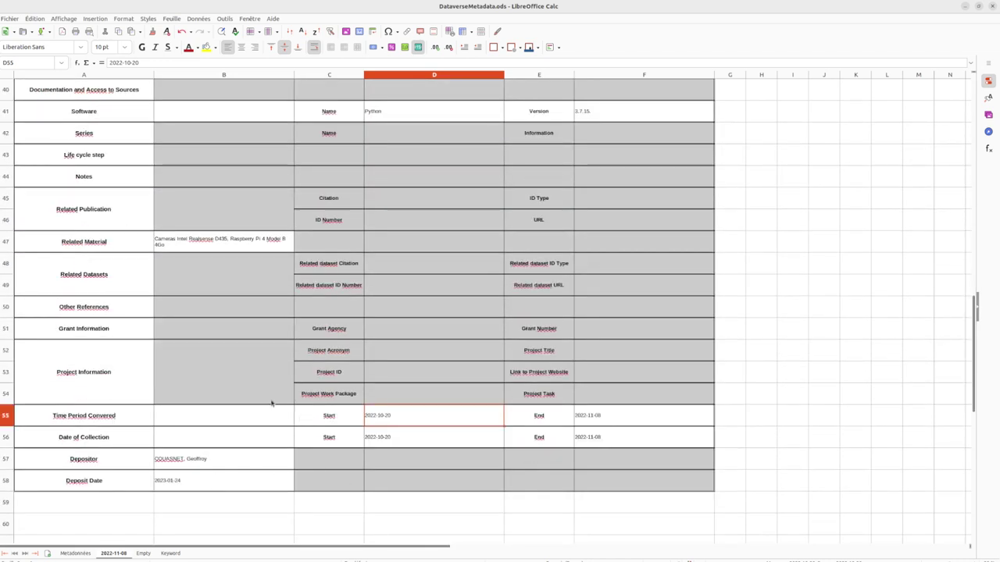
pyautogui.scroll(7, 272, 403)
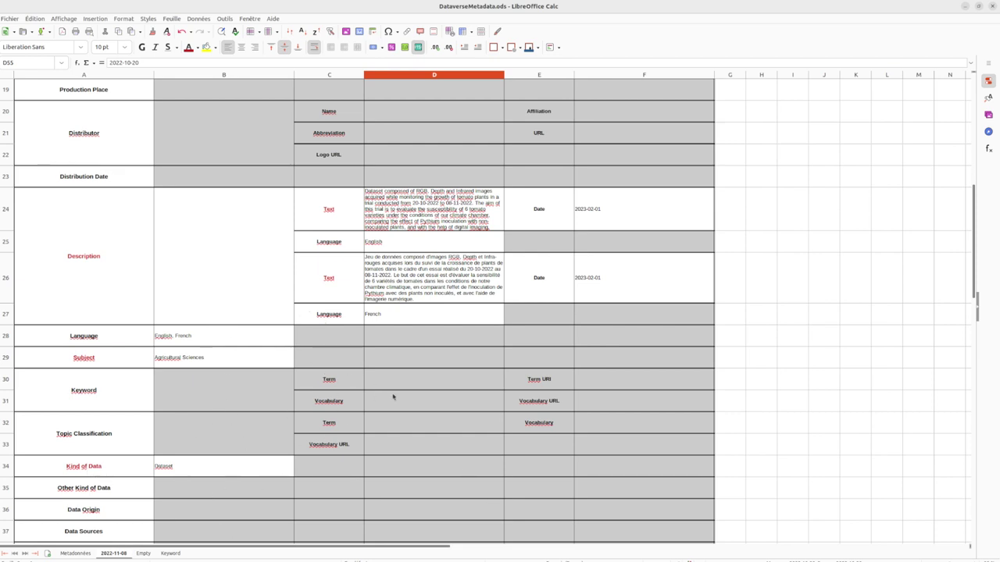
pyautogui.scroll(6, 374, 399)
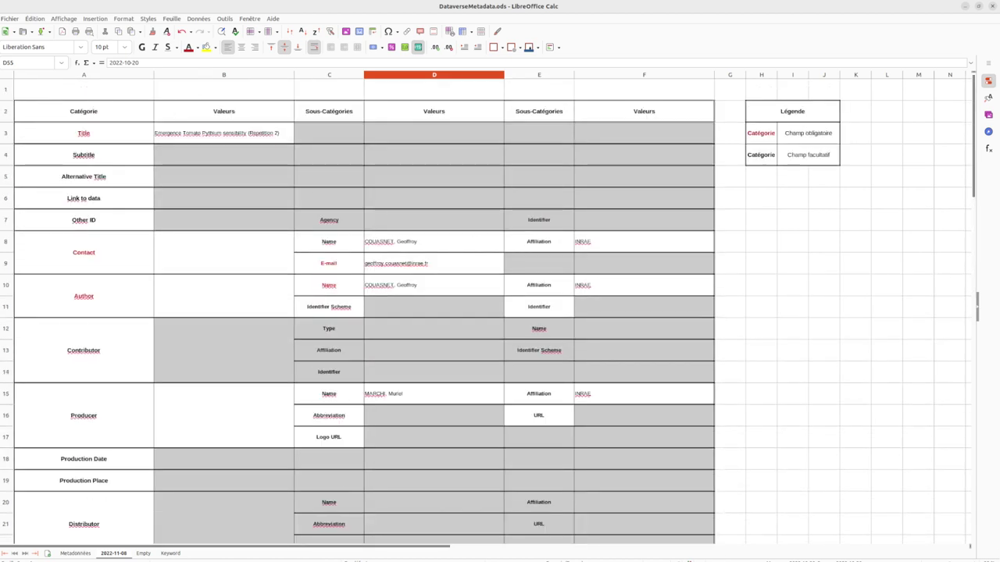
# - Switch back to the new dataset form in Firefox and review its entries from title and producer through description
pyautogui.click(6, 14)
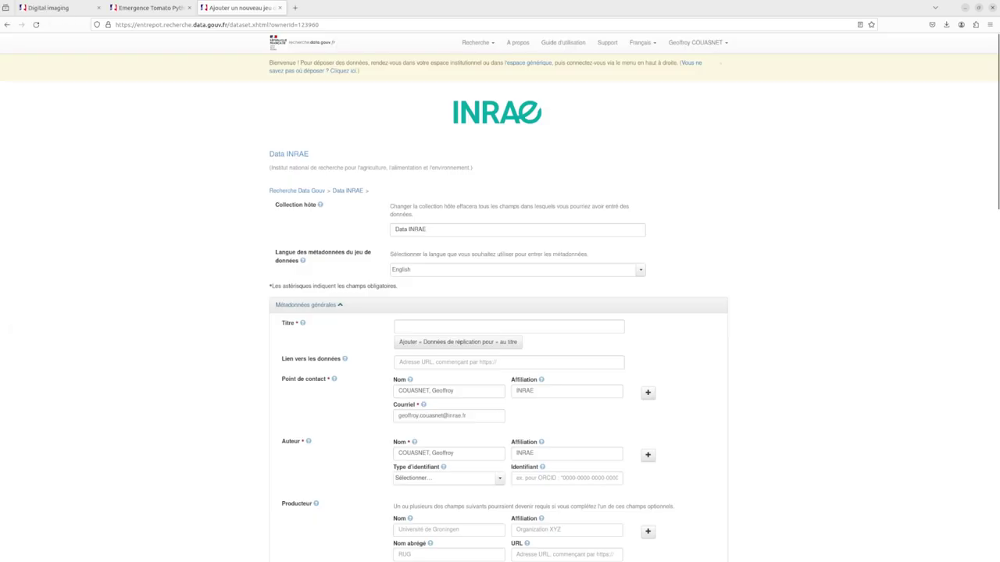
pyautogui.click(7, 371)
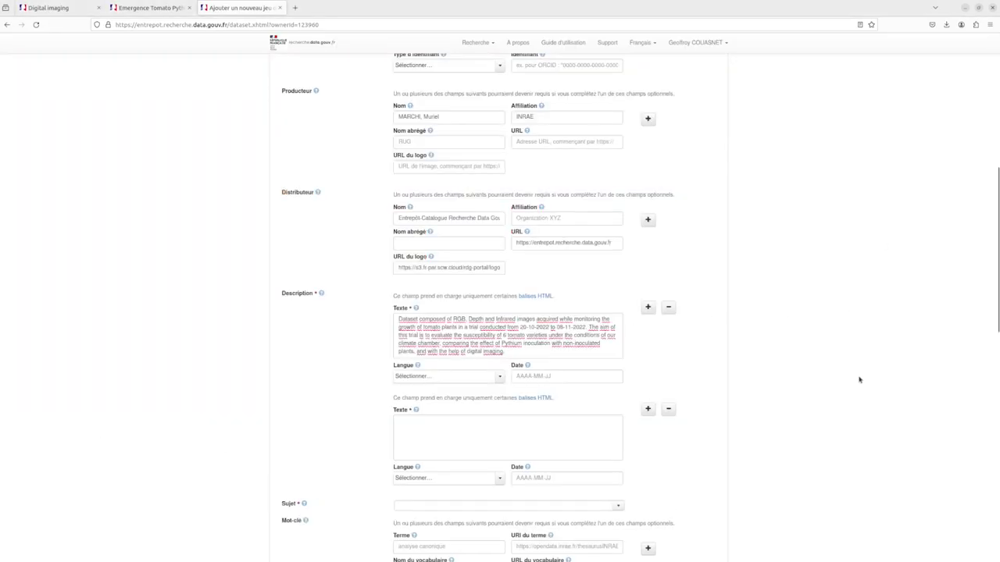
pyautogui.scroll(6, 687, 340)
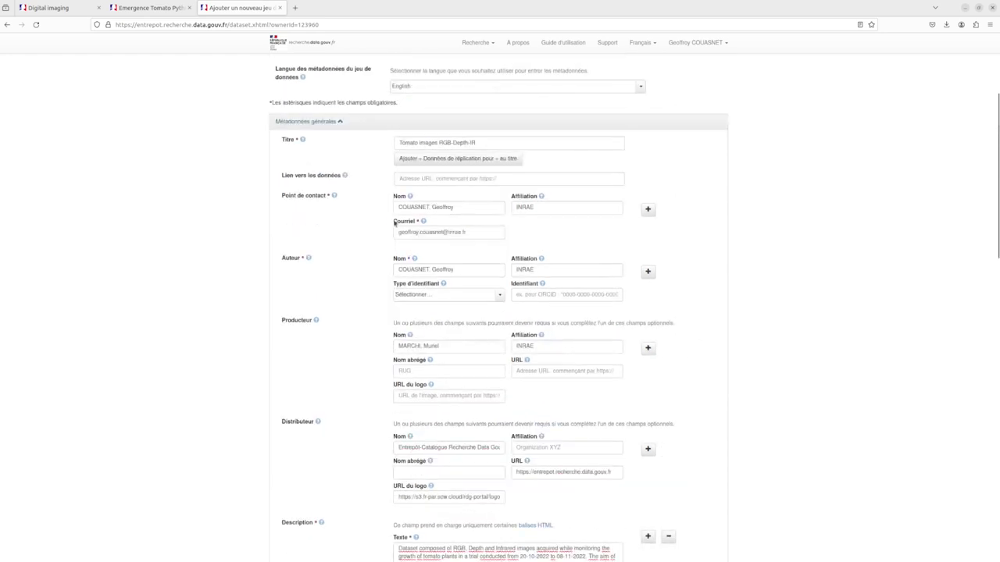
pyautogui.scroll(-5, 625, 504)
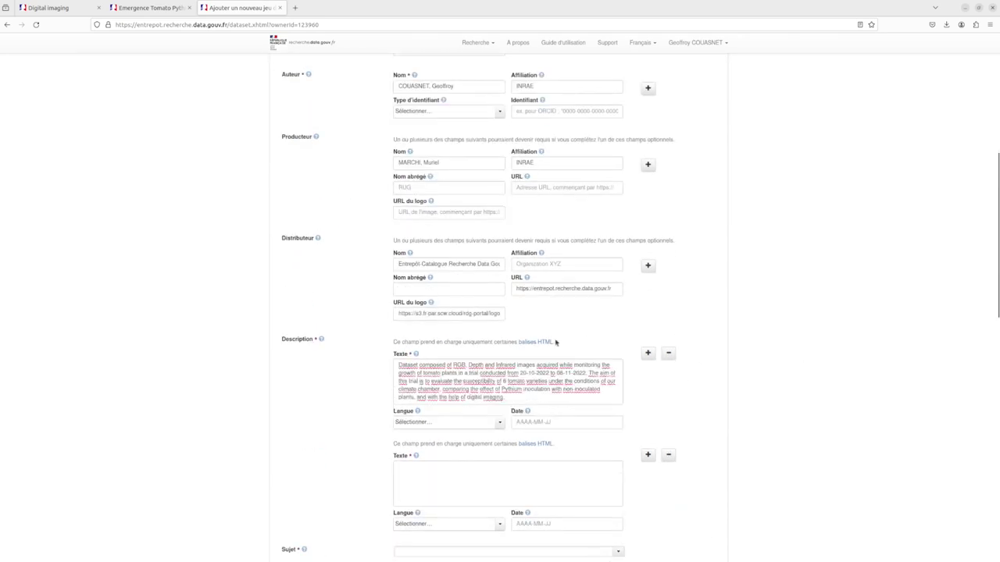
pyautogui.scroll(-1, 426, 410)
pyautogui.scroll(3, 370, 290)
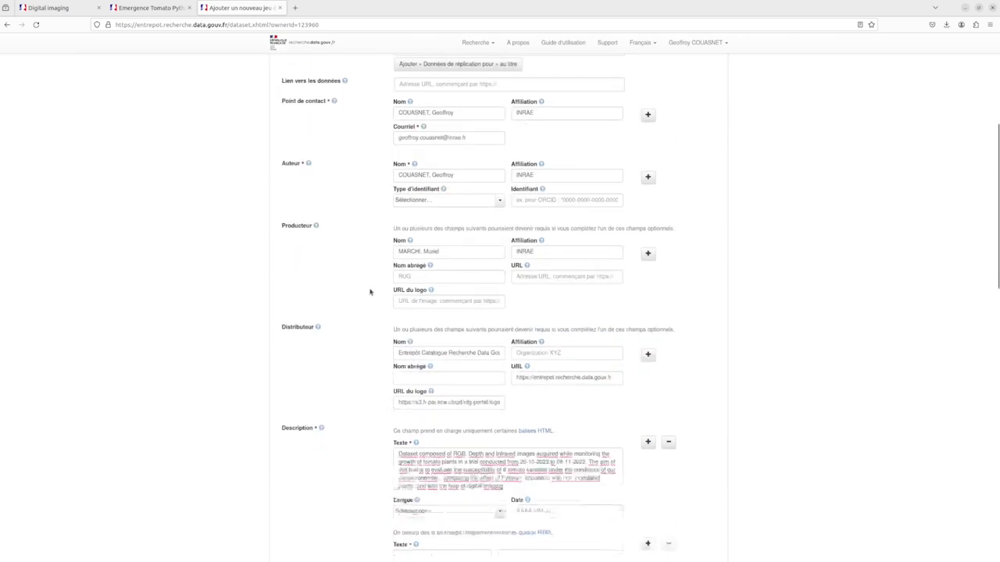
pyautogui.scroll(-2, 374, 350)
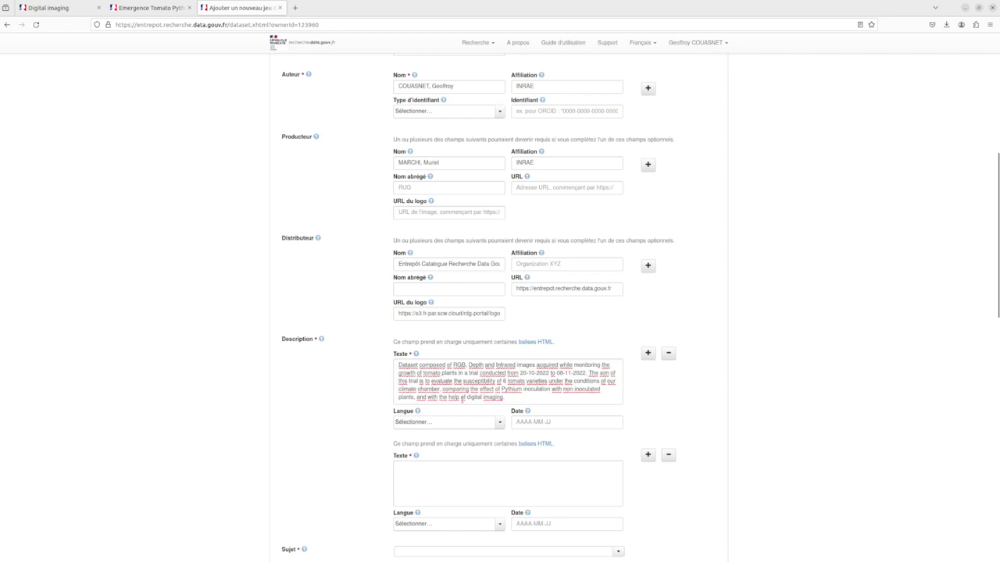
# - Set the first description's language to English and its date to 2023-12-14
pyautogui.click(498, 426)
pyautogui.scroll(-10, 434, 478)
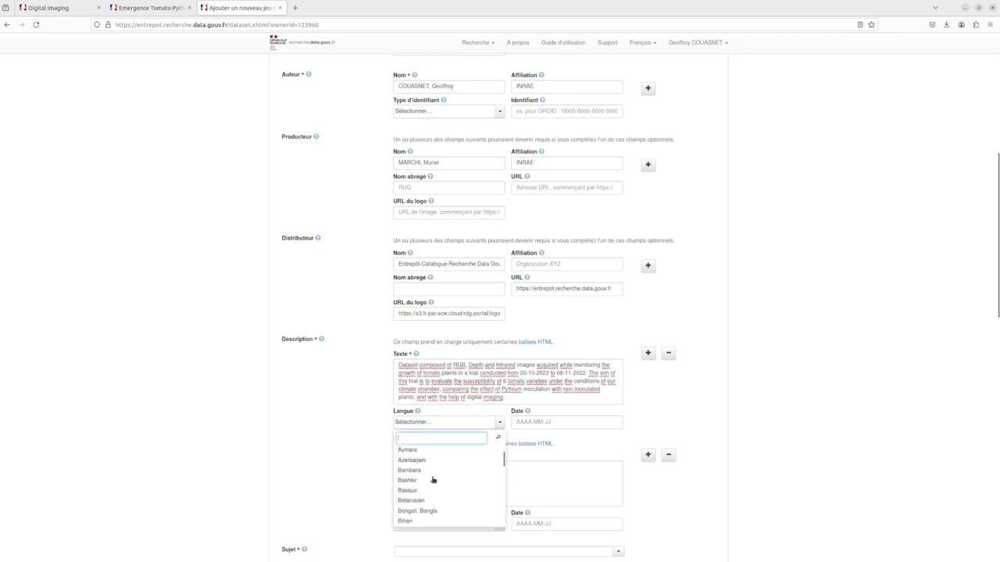
pyautogui.scroll(-3, 439, 474)
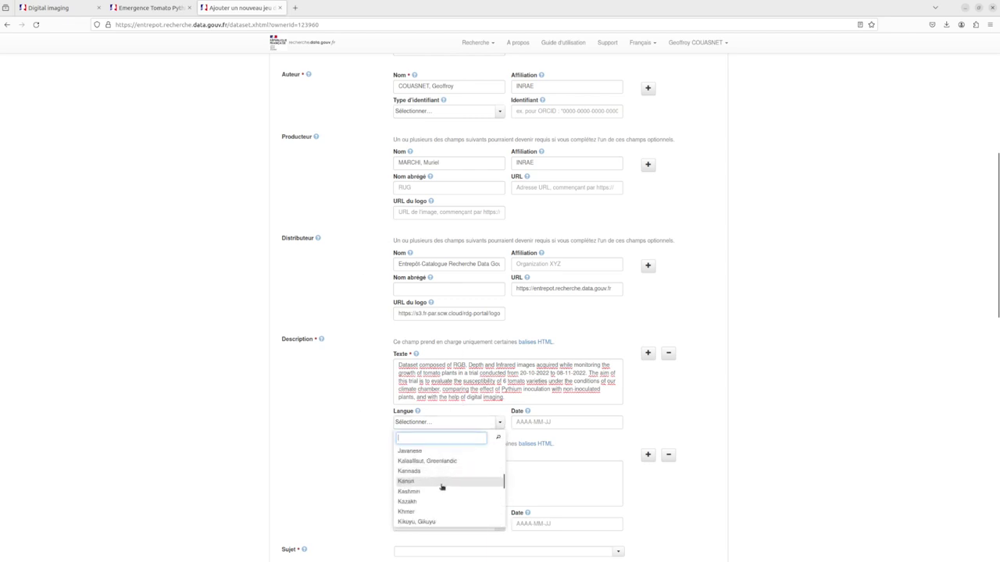
pyautogui.scroll(7, 442, 486)
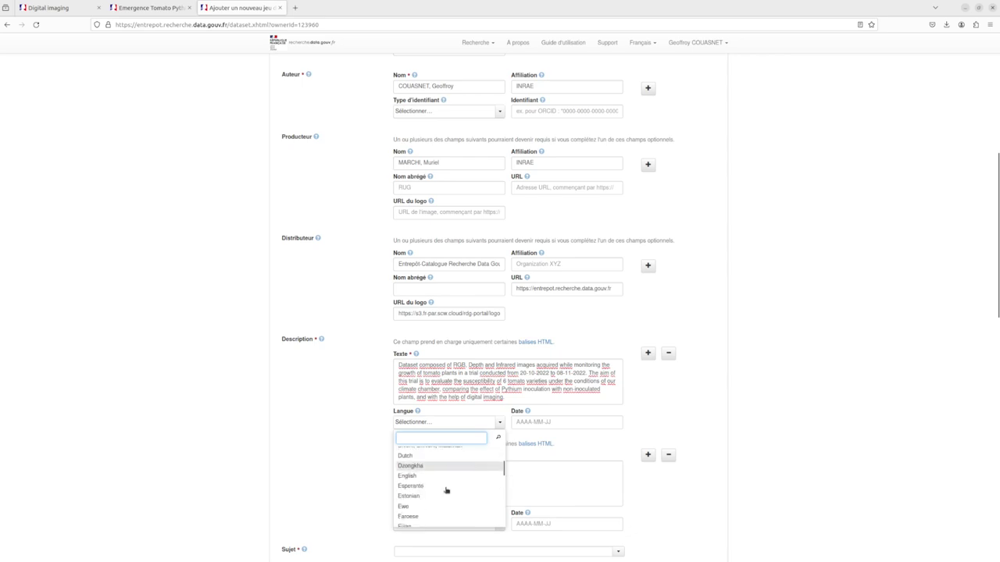
pyautogui.click(417, 469)
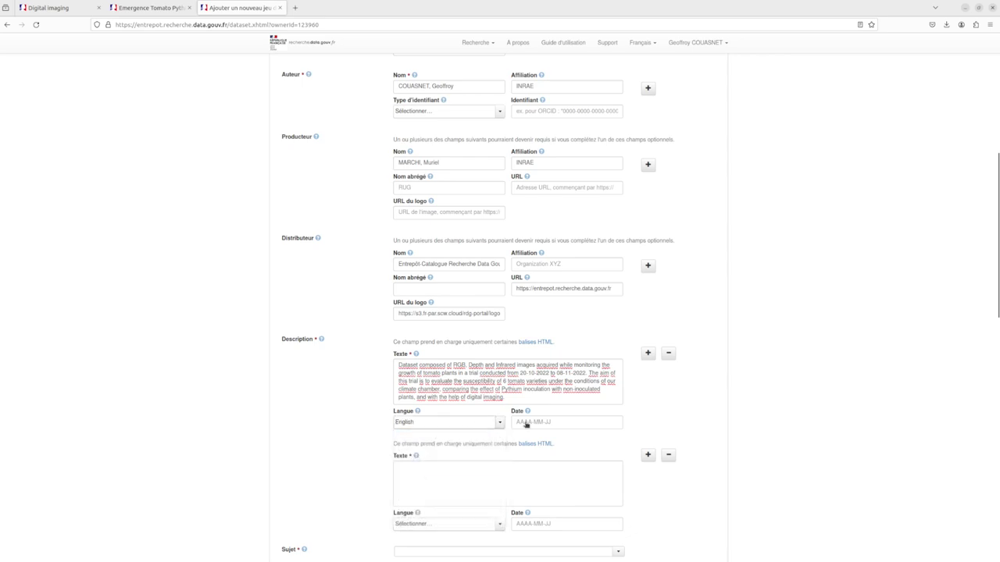
pyautogui.click(547, 422)
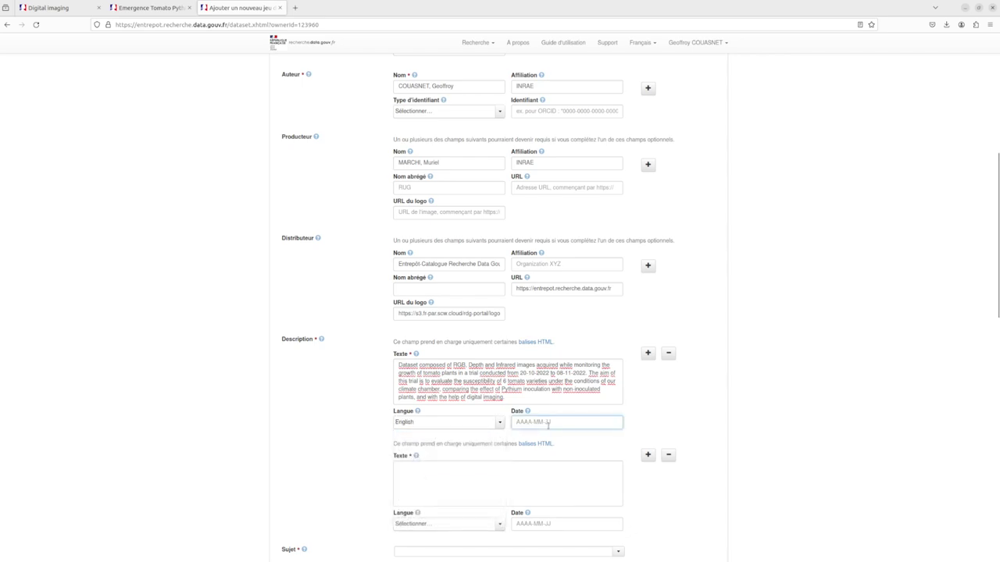
pyautogui.write('2023-12-14')
pyautogui.click(502, 476)
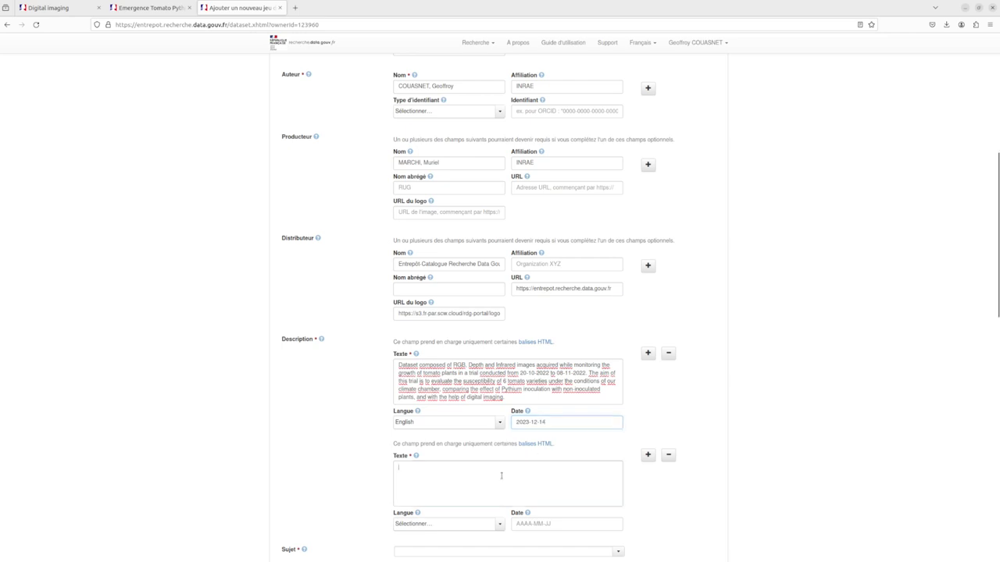
pyautogui.click(648, 353)
pyautogui.scroll(-2, 798, 389)
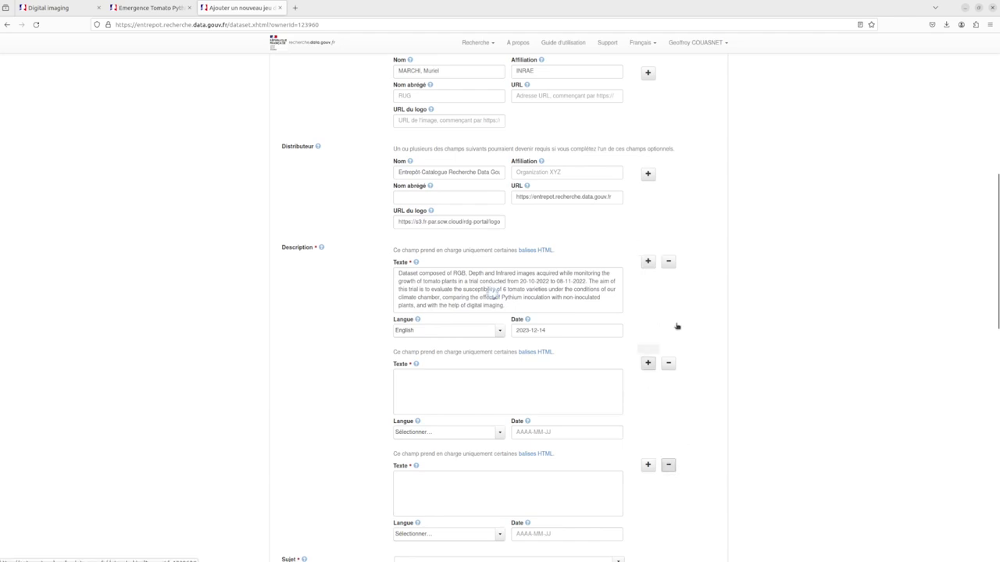
pyautogui.click(668, 465)
# - Copy the French description text from DataverseMetadata.ods into the text field of the dataset form's second description
pyautogui.click(412, 400)
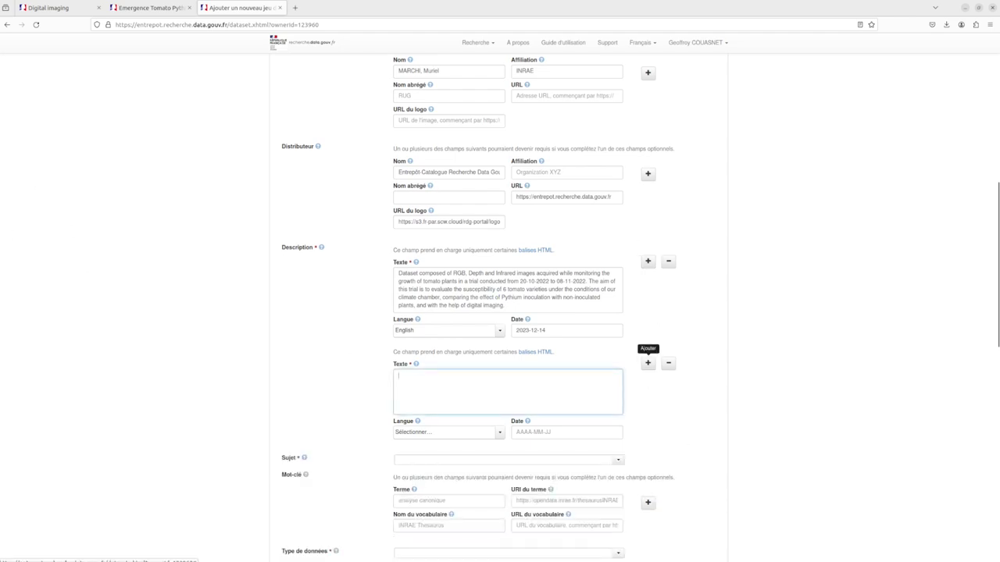
pyautogui.hotkey('alt', 'Tab')
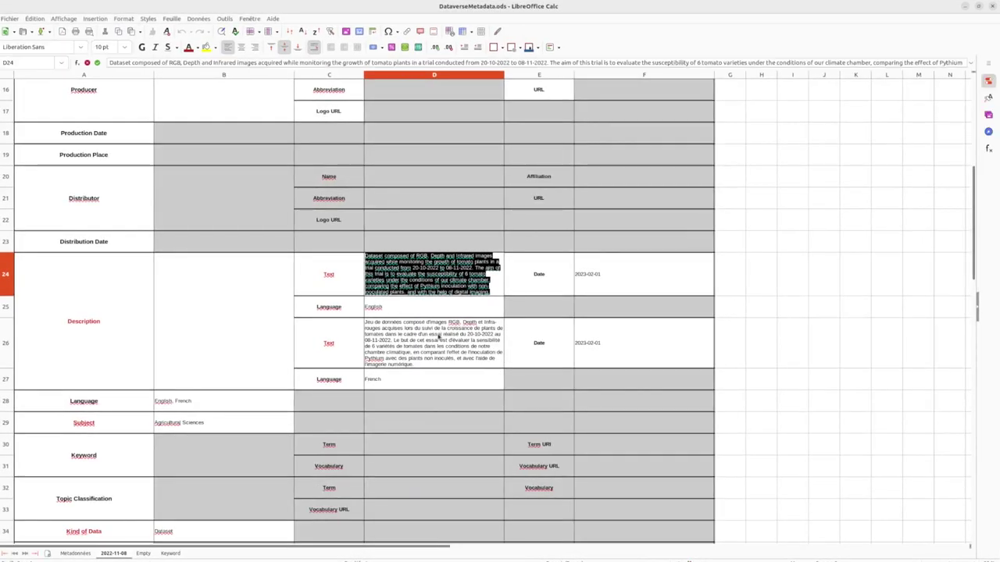
pyautogui.click(424, 335)
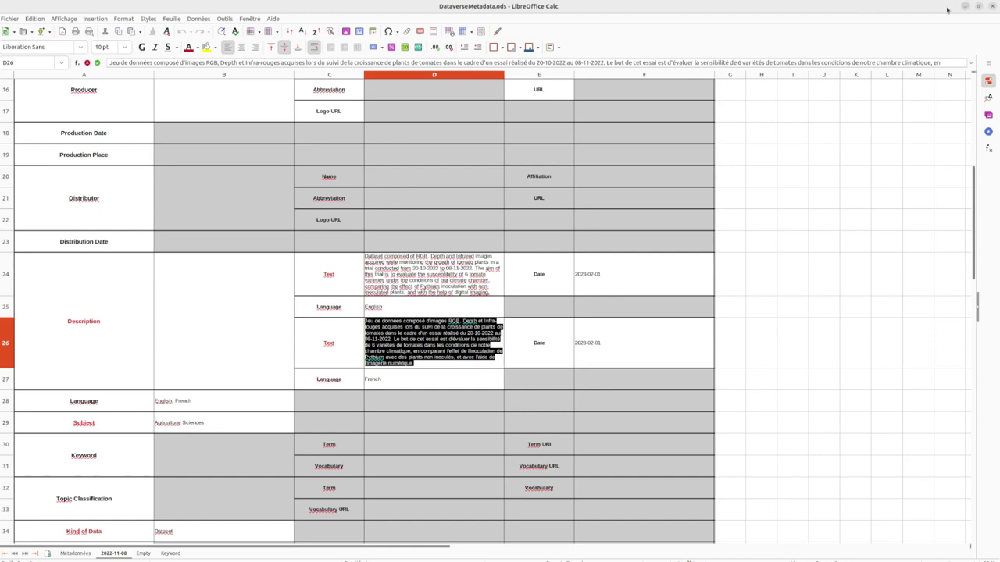
pyautogui.hotkey('alt', 'Tab')
pyautogui.write("Jeu de données composé d'images RGB, Depth et Infra-rouges acquises lors du suivi de la croissance de plants de tomates dans le cadre d'un essai réalisé du 20-10-2022 au 08-11-2022. Le but de cet essai est d'évaluer la sensibilité de 6 variétés de tomates dans les conditions de notre chambre climatique, en comparant l'effet de l'inoculation de Pythium avec des plants non inoculés, et avec l'aide de l'imagerie numérique.")
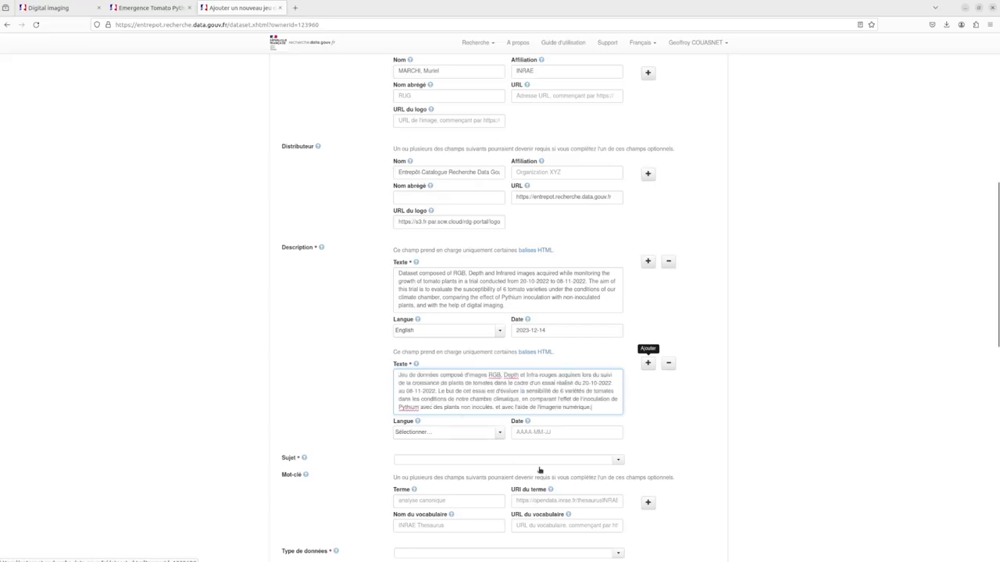
# - Set the second description's language to French and its date to 2023-12-14, and add a third description block
pyautogui.click(500, 434)
pyautogui.scroll(-3, 412, 497)
pyautogui.write('f')
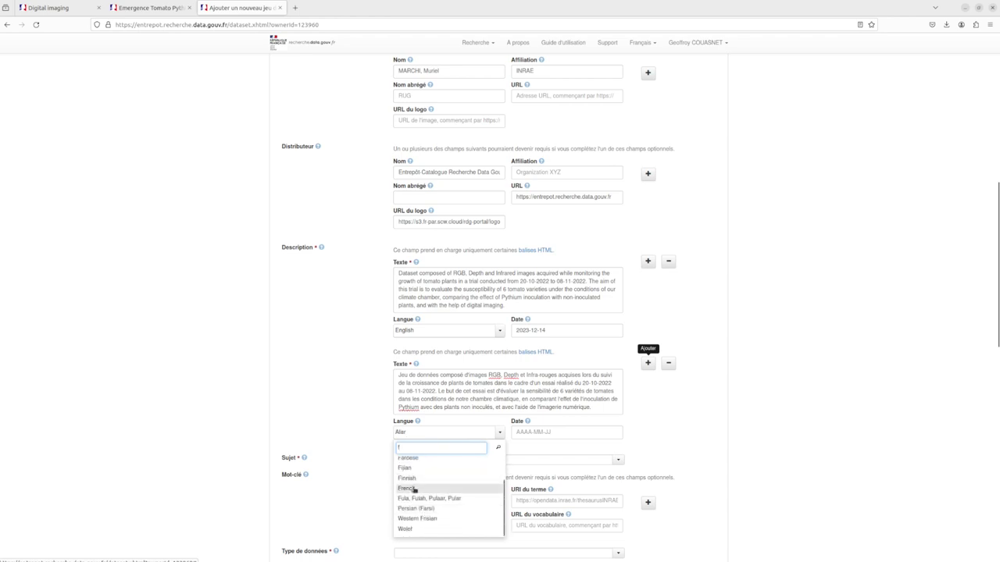
pyautogui.click(414, 489)
pyautogui.click(558, 429)
pyautogui.write('2023-12-14')
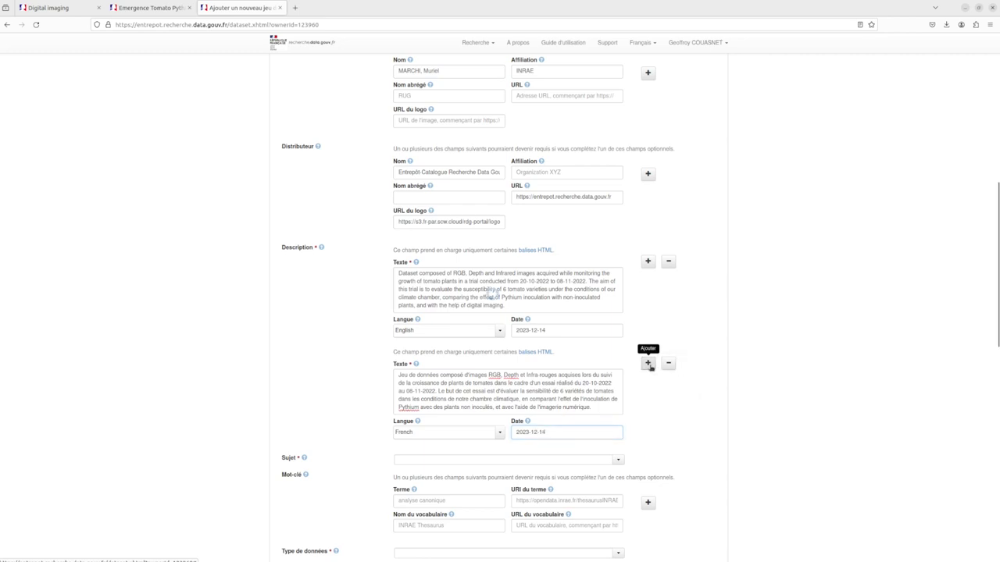
pyautogui.click(647, 363)
# - Set the dataset's subject to Agricultural Sciences
pyautogui.scroll(-2, 425, 320)
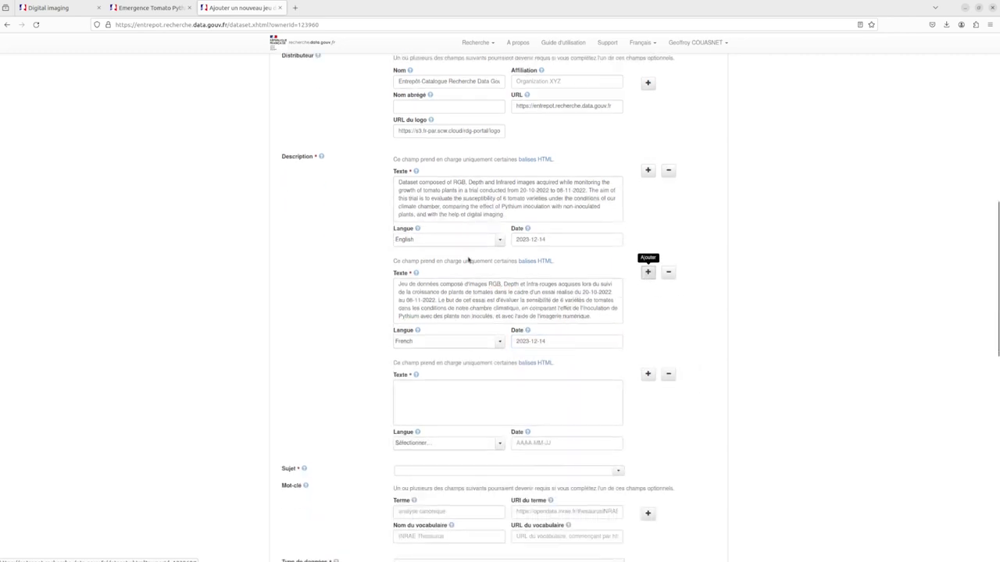
pyautogui.scroll(-3, 702, 304)
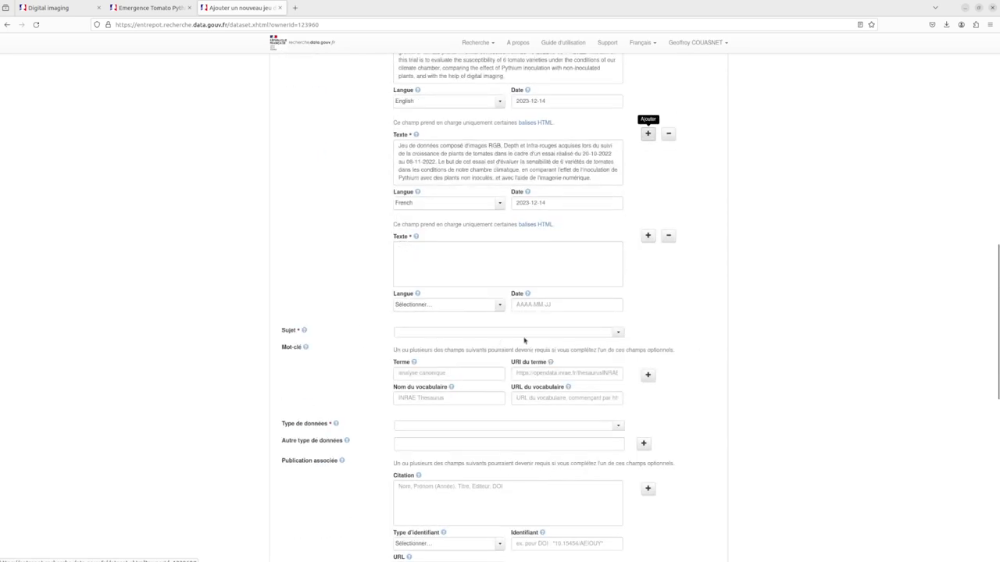
pyautogui.click(620, 334)
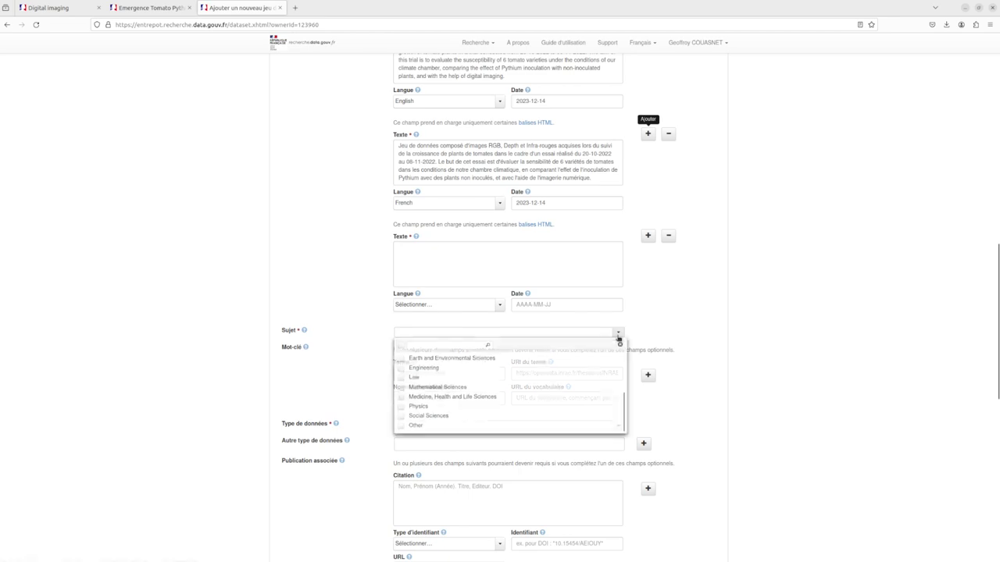
pyautogui.scroll(-3, 602, 343)
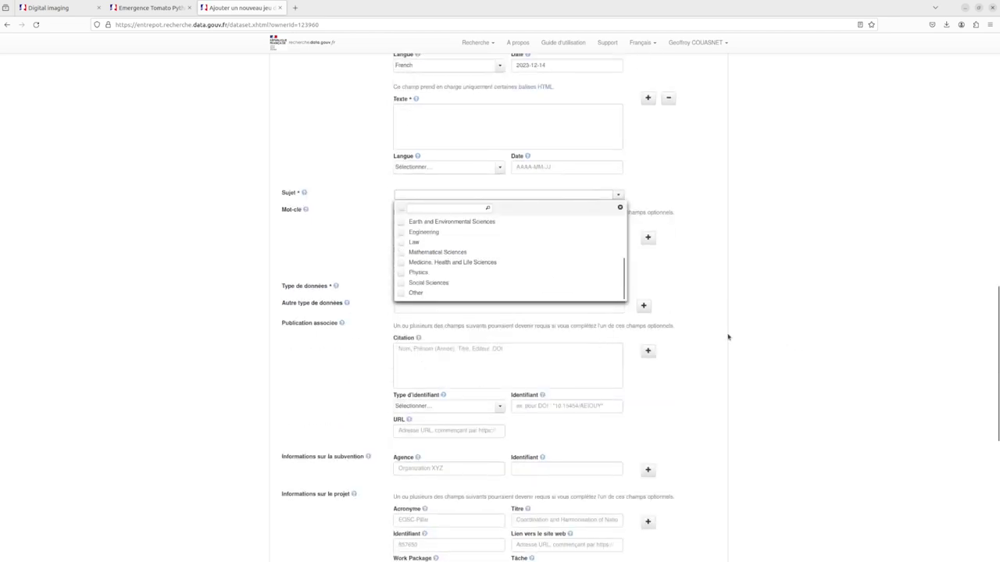
pyautogui.scroll(1, 790, 344)
pyautogui.scroll(2, 624, 313)
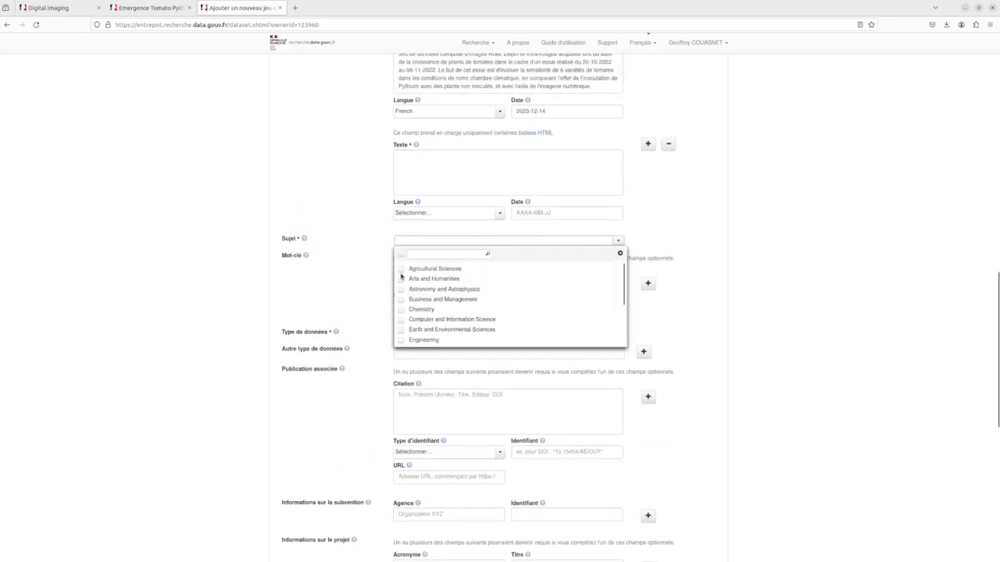
pyautogui.click(402, 272)
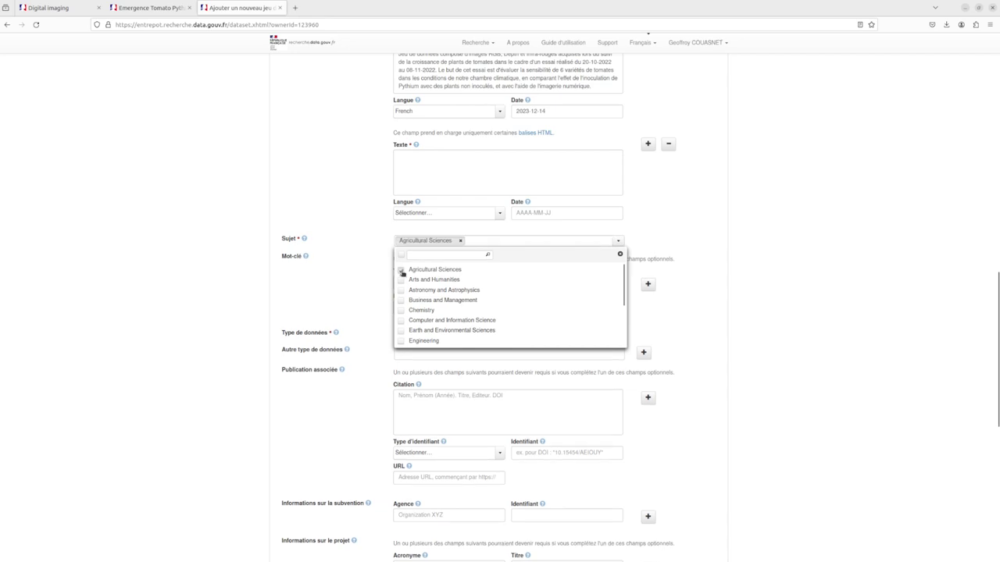
pyautogui.click(769, 279)
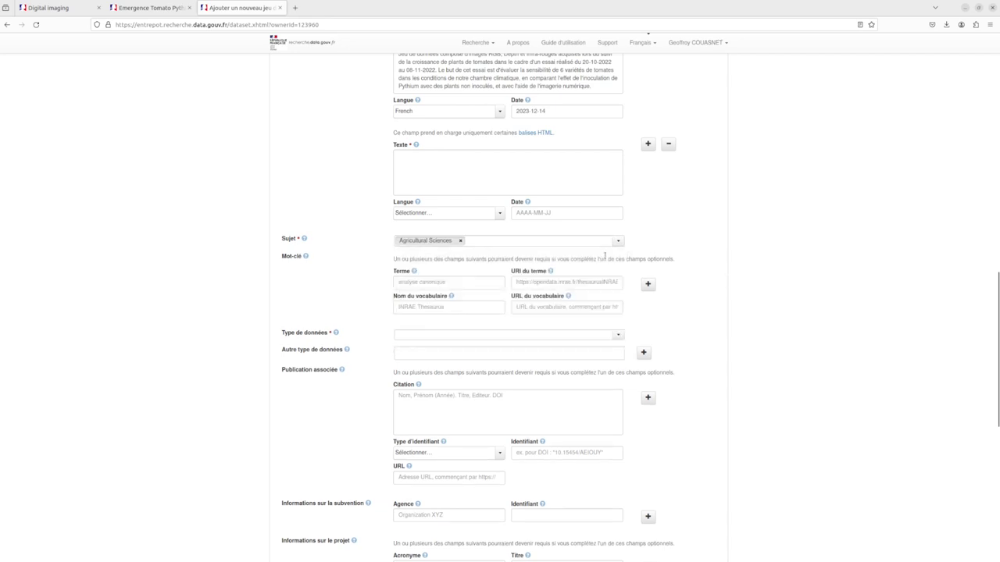
# - Set the kind of data to Dataset in the new dataset form
pyautogui.click(476, 338)
pyautogui.click(401, 383)
pyautogui.click(919, 369)
pyautogui.scroll(-2, 804, 456)
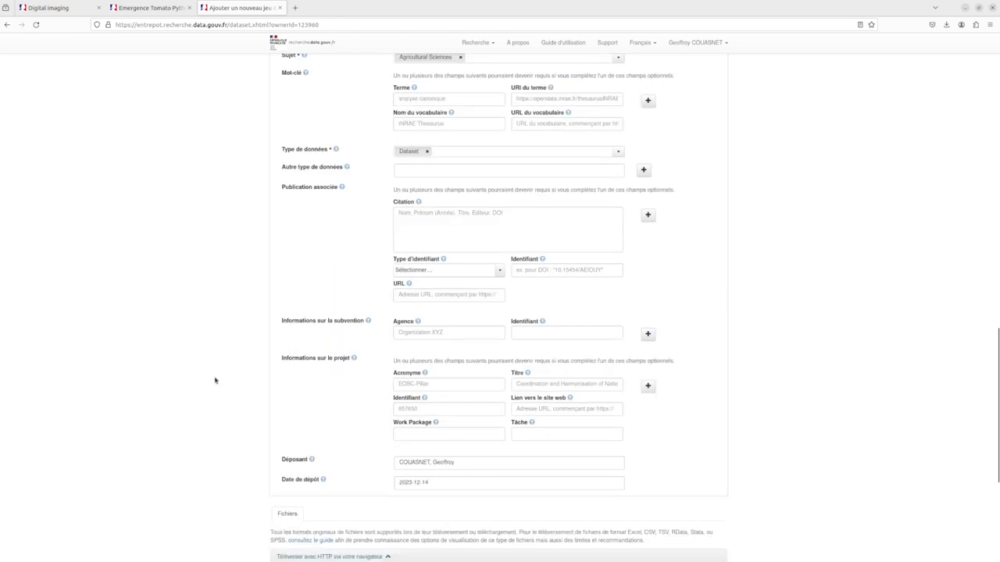
# - Review the new dataset form's entries from the title through the descriptions and keywords to the deposit date
pyautogui.hotkey('alt', 'Tab')
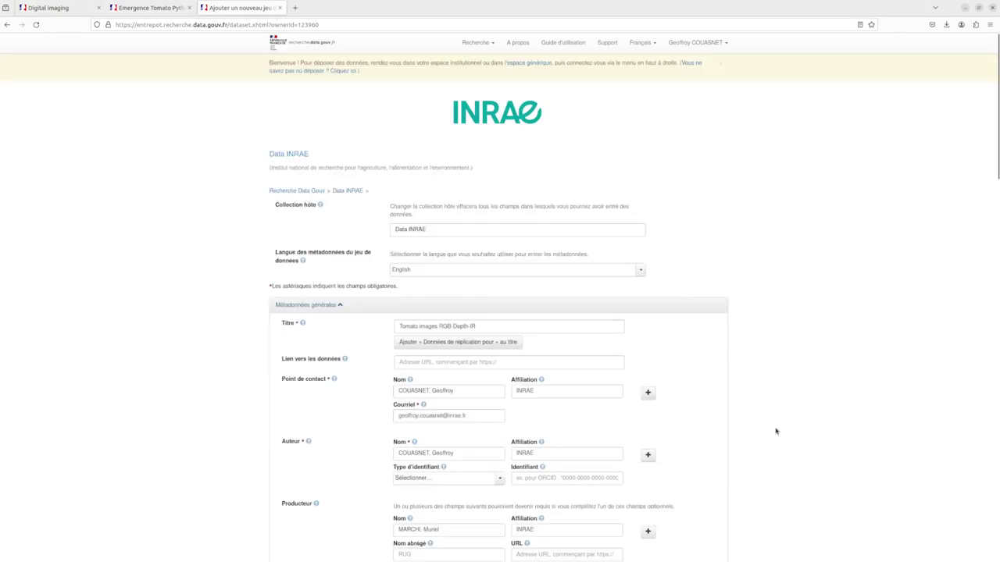
pyautogui.scroll(-3, 829, 302)
pyautogui.scroll(-2, 490, 343)
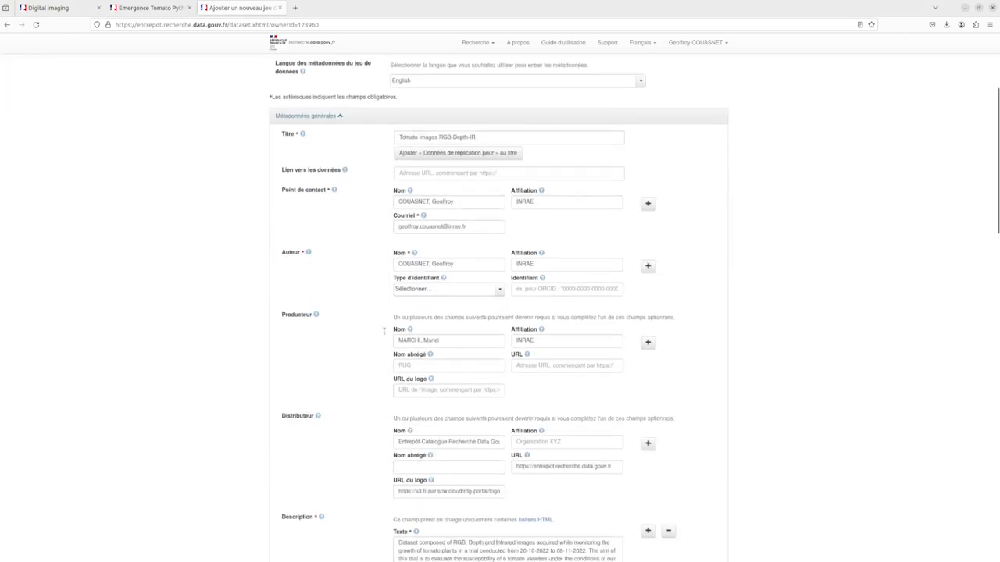
pyautogui.scroll(-4, 348, 193)
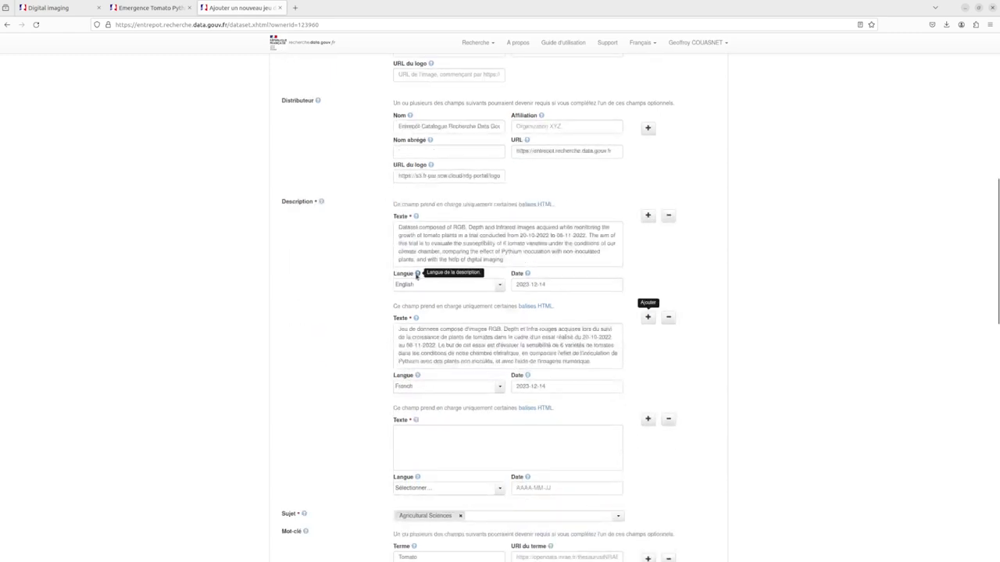
pyautogui.scroll(-3, 187, 197)
pyautogui.scroll(-6, 233, 236)
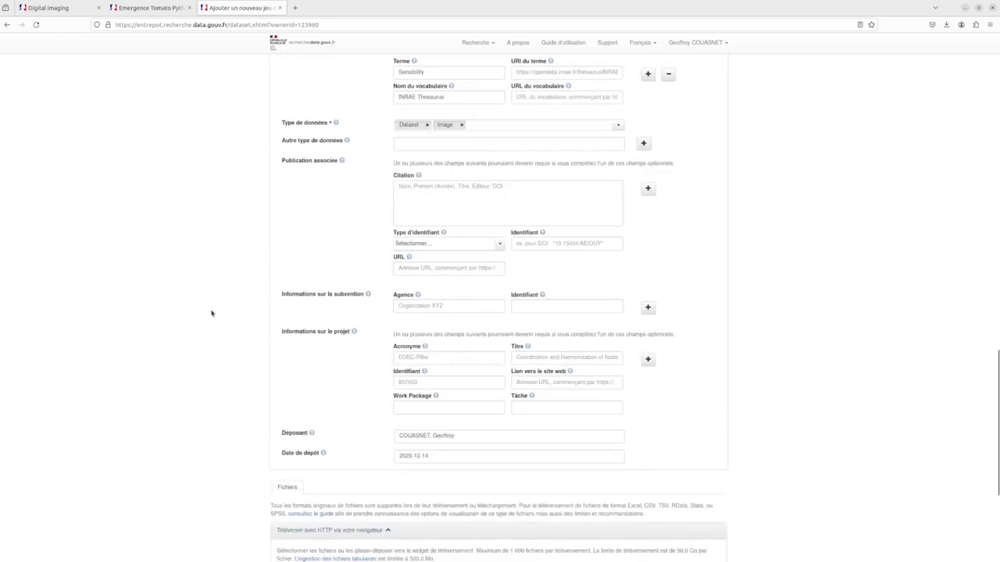
pyautogui.scroll(2, 290, 382)
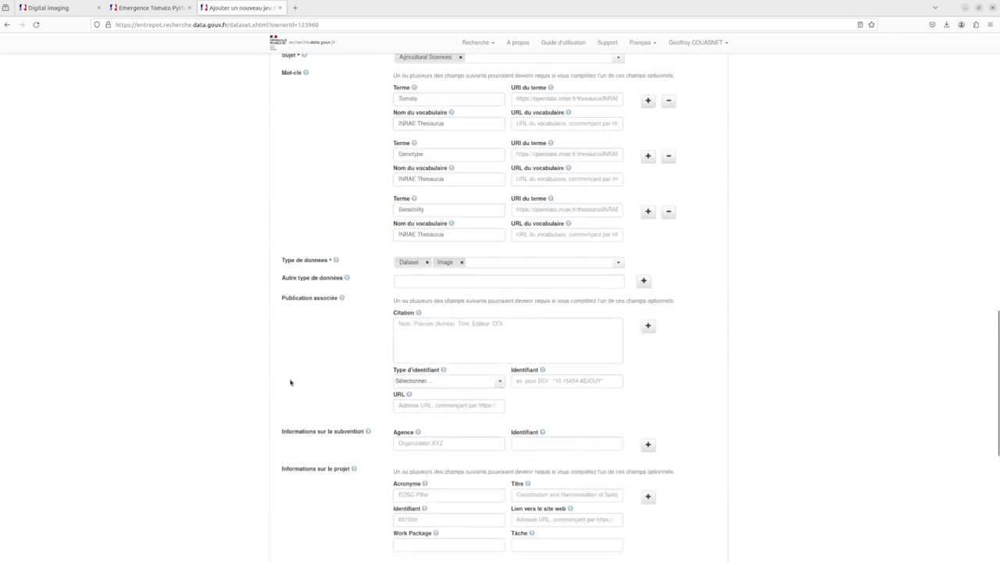
pyautogui.scroll(1, 289, 383)
# - Consult the 2022-11-08 sheet of DataverseMetadata.ods and the Digital imaging collection page in Firefox, returning to the new dataset form
pyautogui.click(3, 233)
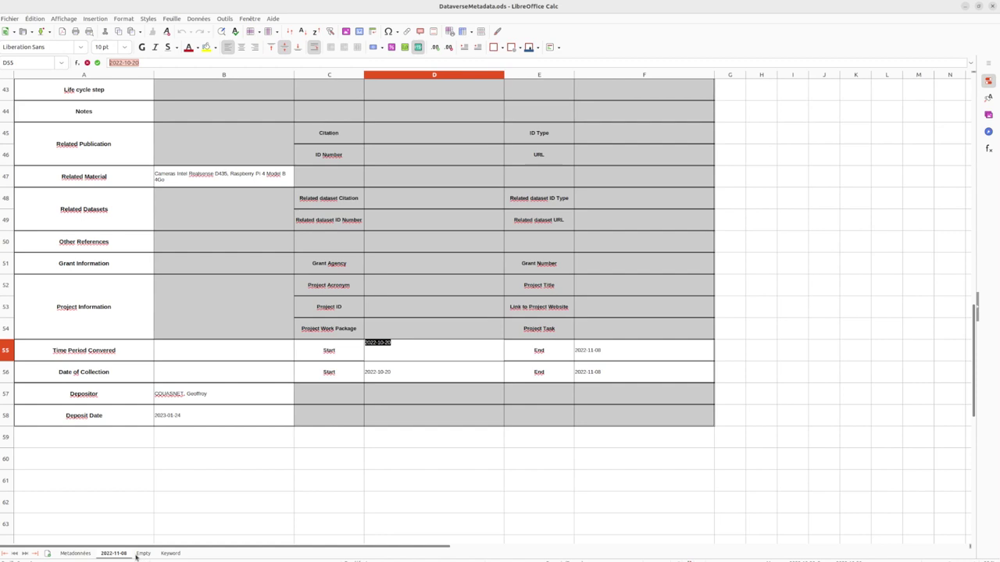
pyautogui.scroll(5, 143, 510)
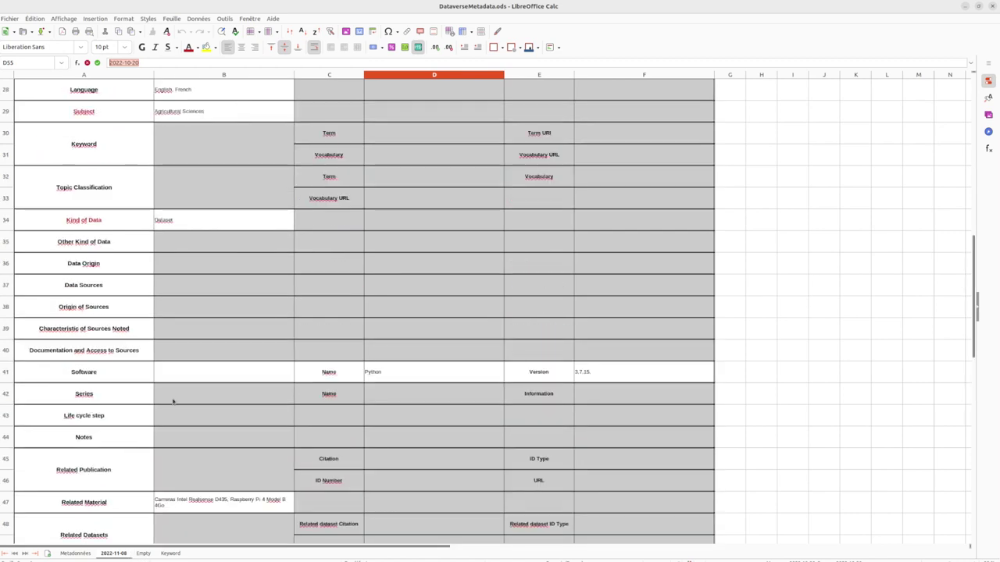
pyautogui.scroll(-5, 173, 401)
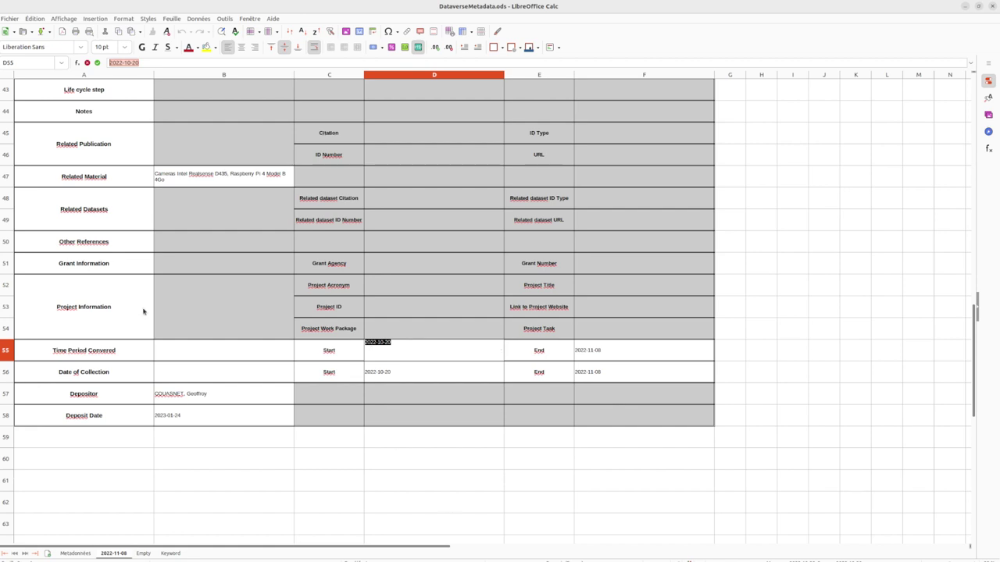
pyautogui.click(963, 6)
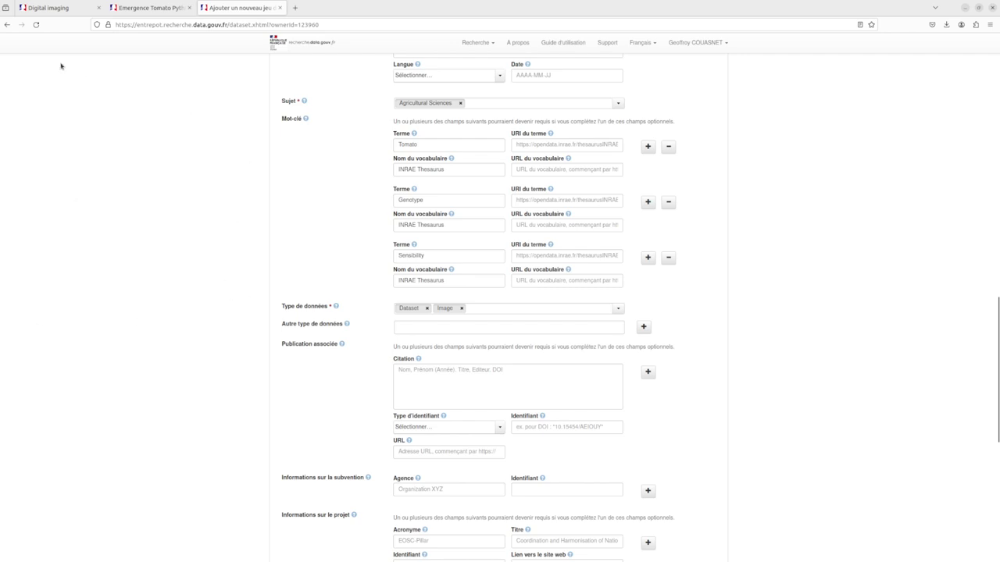
pyautogui.click(61, 14)
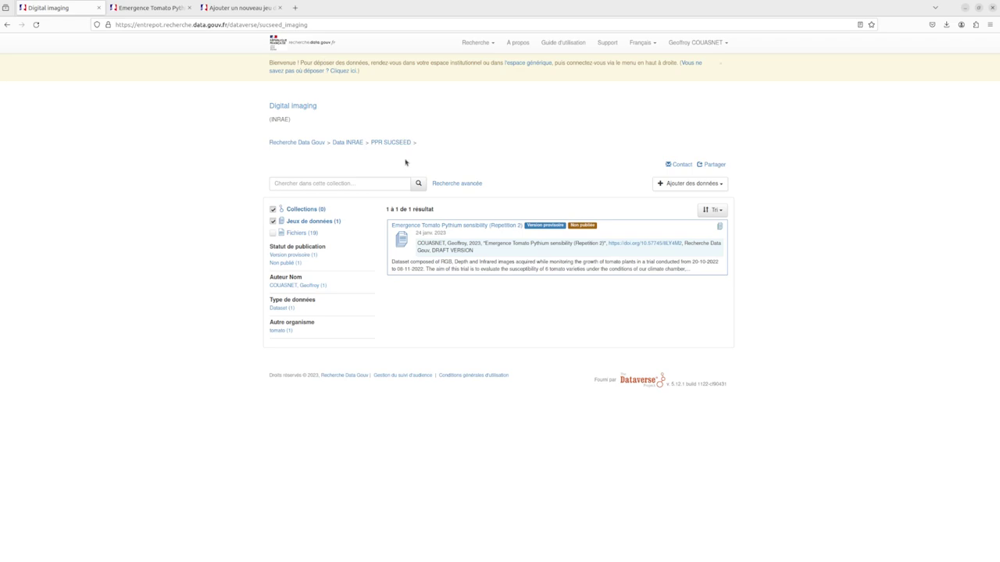
pyautogui.click(238, 8)
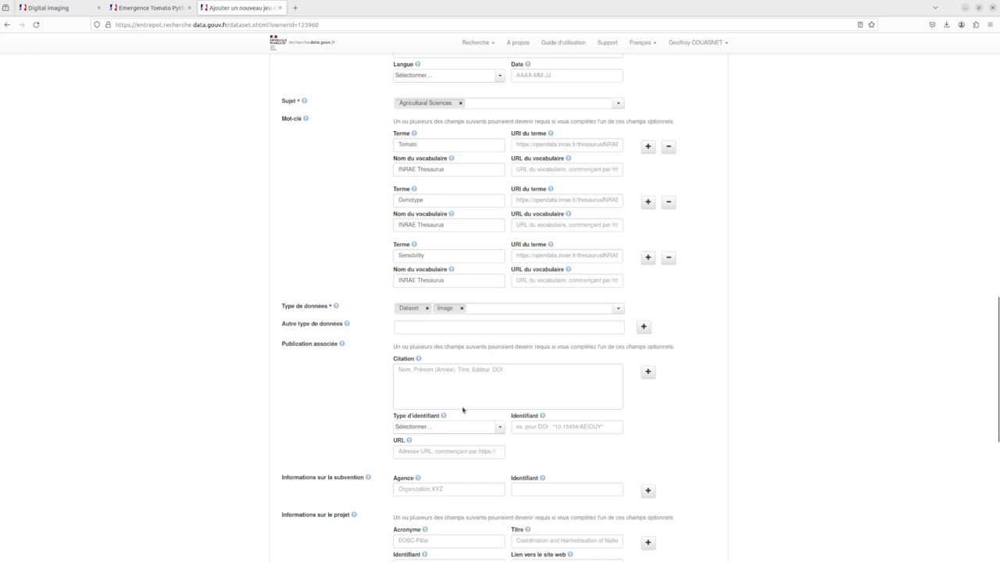
# - Examine the whole dataset form, from the title and contact fields through keywords and kinds of data to the file upload section
pyautogui.scroll(5, 125, 406)
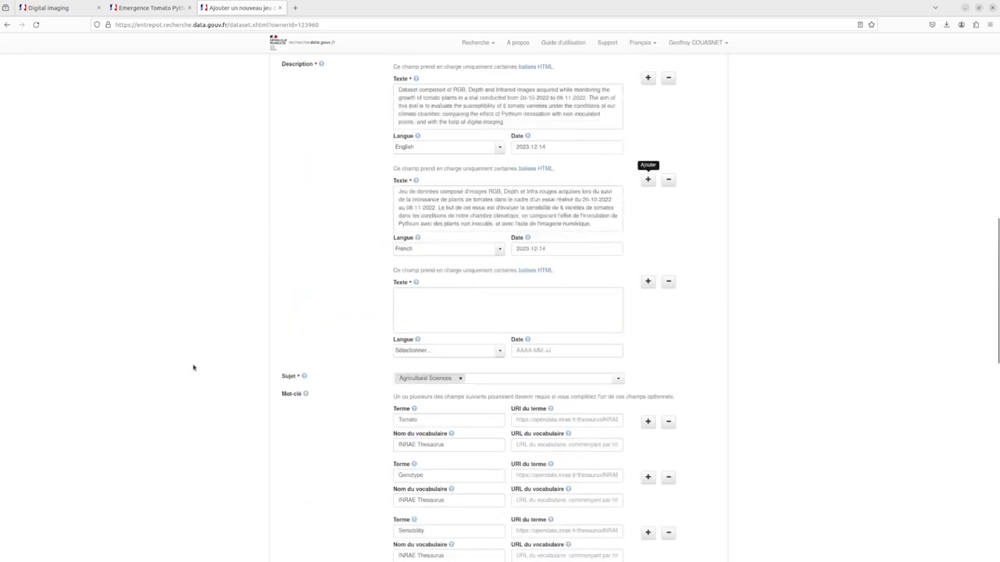
pyautogui.scroll(8, 261, 315)
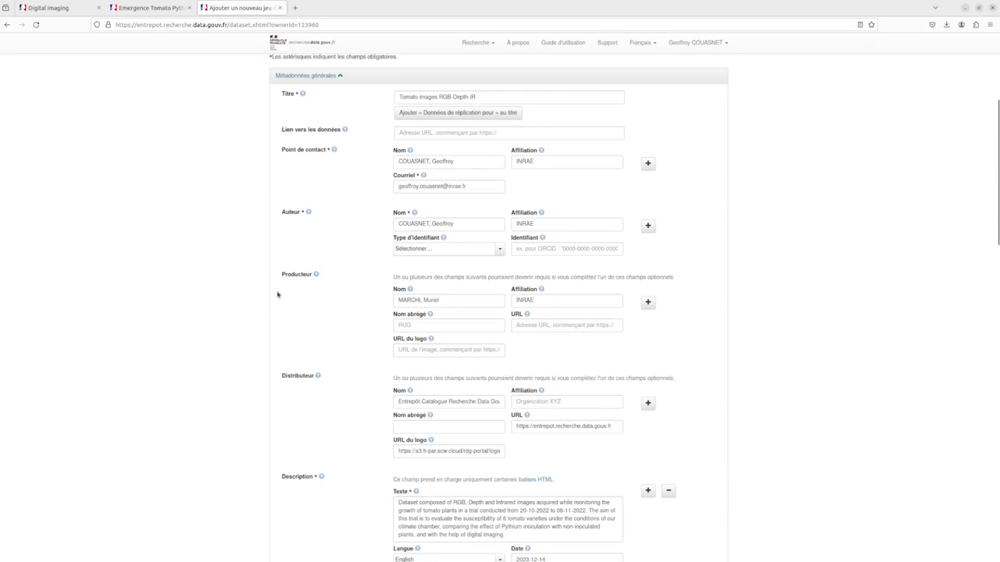
pyautogui.scroll(-7, 645, 287)
pyautogui.scroll(-6, 390, 232)
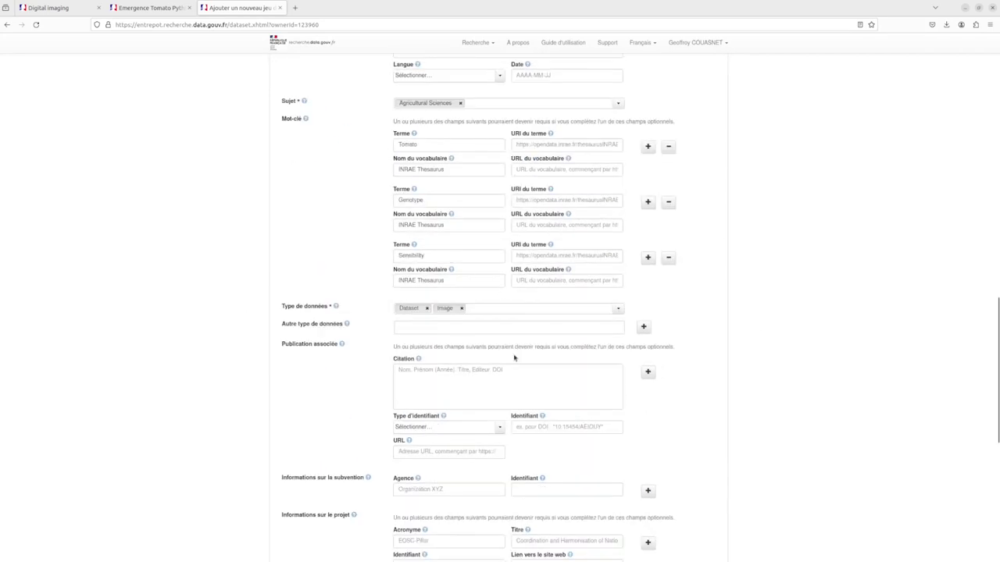
pyautogui.scroll(-5, 523, 337)
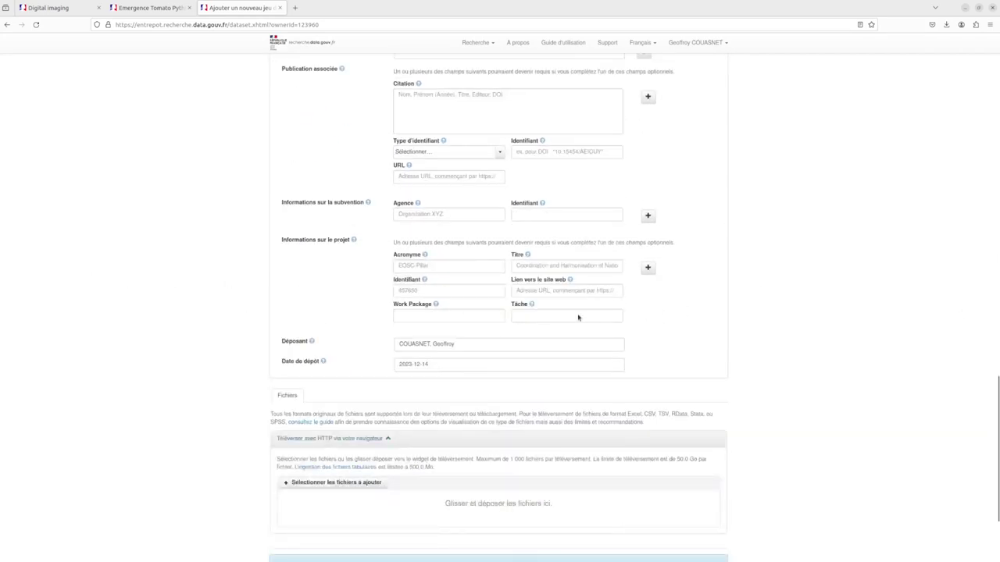
pyautogui.scroll(7, 160, 449)
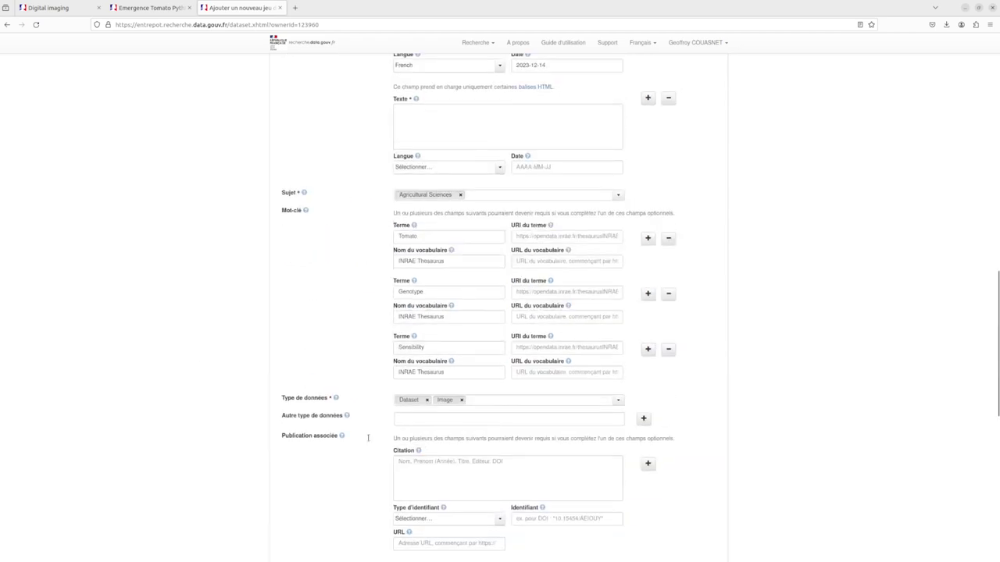
pyautogui.scroll(4, 310, 422)
pyautogui.scroll(-6, 321, 384)
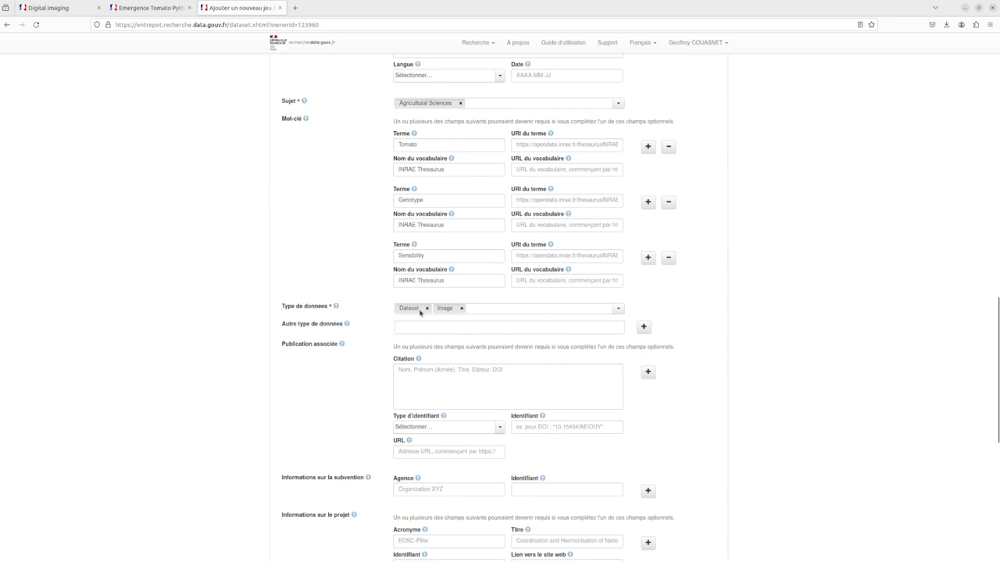
pyautogui.scroll(-2, 572, 344)
pyautogui.scroll(5, 645, 359)
pyautogui.scroll(7, 523, 329)
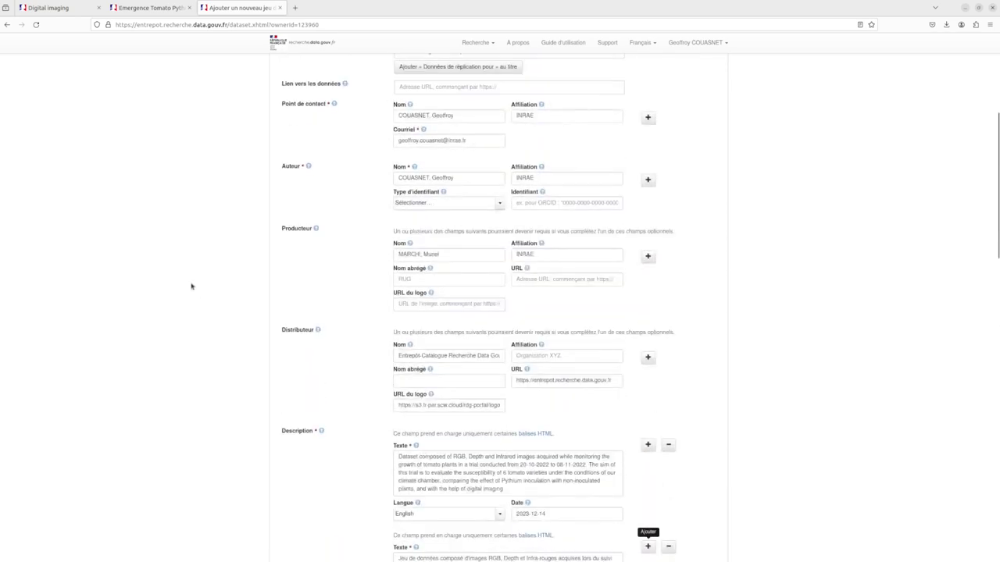
pyautogui.scroll(2, 313, 268)
pyautogui.scroll(-13, 516, 257)
pyautogui.scroll(4, 328, 350)
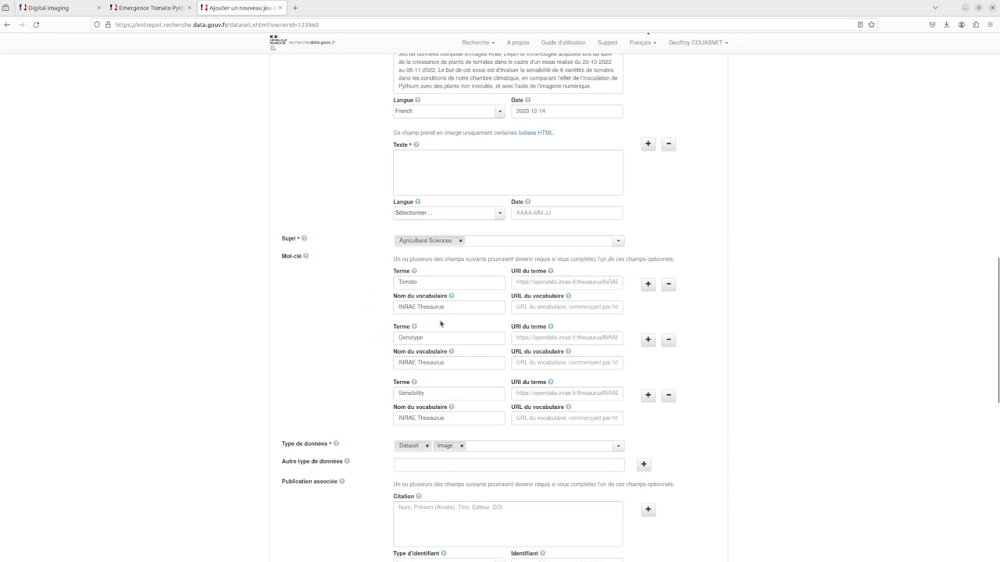
# - Highlight the vocabulary name of the Tomato keyword in the dataset form
pyautogui.click(468, 307)
pyautogui.hotkey('ctrl', 'a')
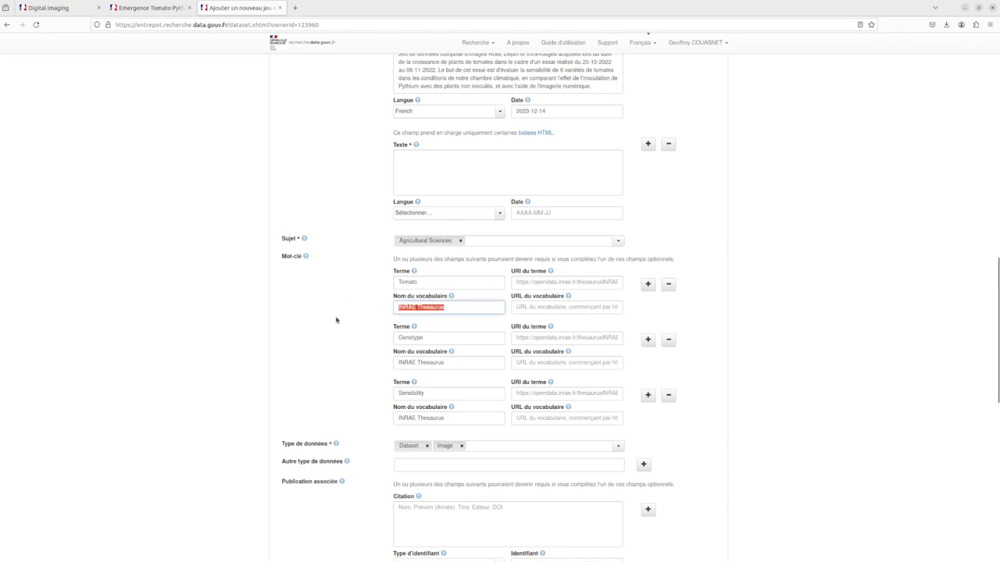
pyautogui.click(399, 310)
pyautogui.tripleClick(431, 307)
pyautogui.click(441, 307)
# - Copy the Term URI of the Tomato entry from the Keyword sheet of DataverseMetadata.ods in LibreOffice Calc
pyautogui.click(4, 232)
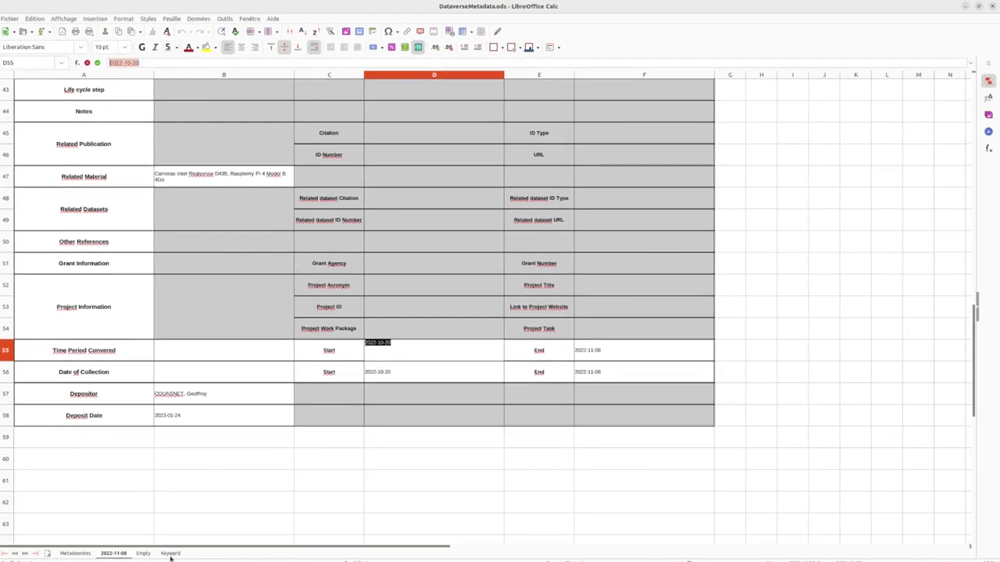
pyautogui.click(170, 553)
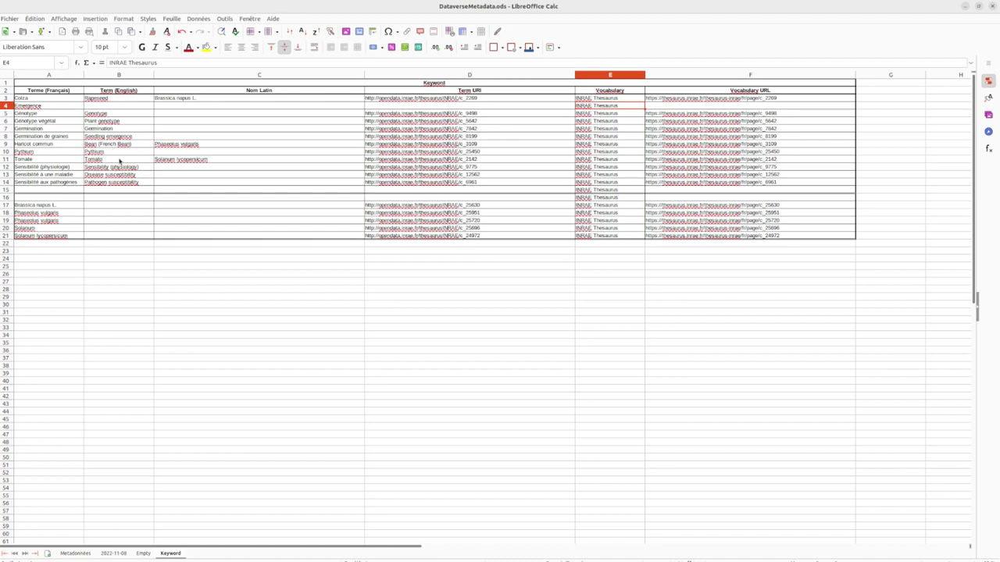
pyautogui.click(119, 161)
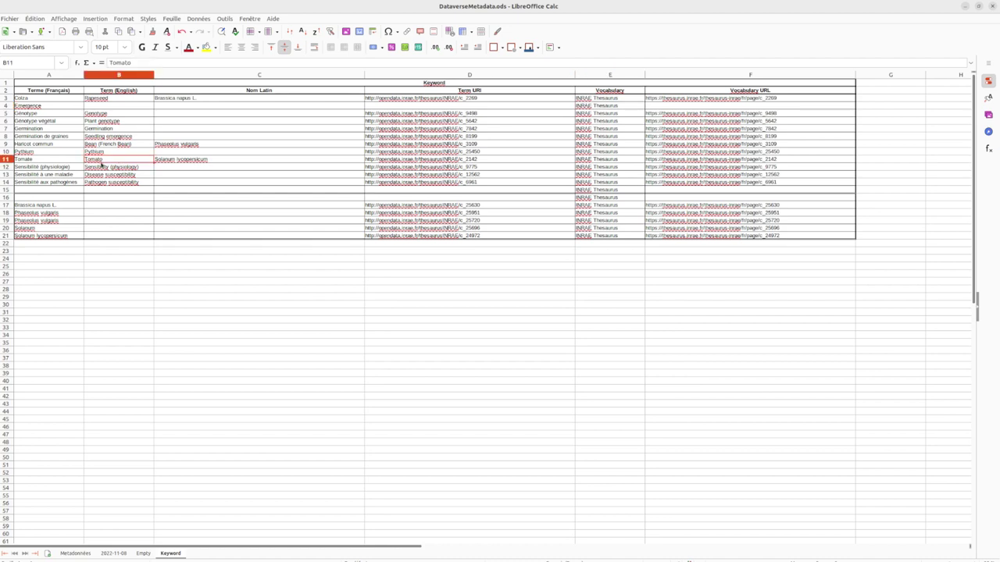
pyautogui.click(427, 161)
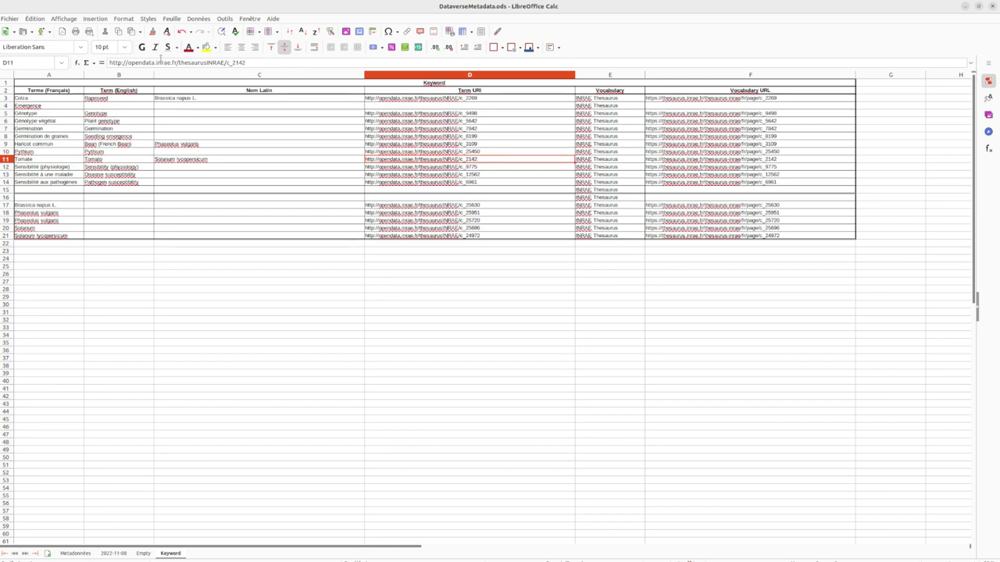
pyautogui.tripleClick(152, 62)
pyautogui.hotkey('ctrl', 'c')
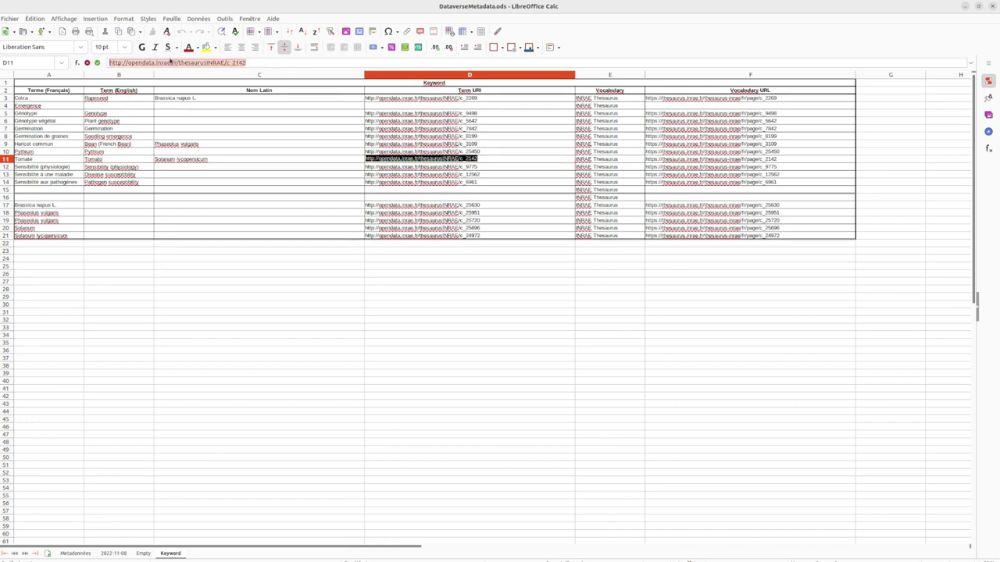
# - Switch back to Firefox and open the copied Tomato term URI in a new tab
pyautogui.click(966, 6)
pyautogui.click(292, 9)
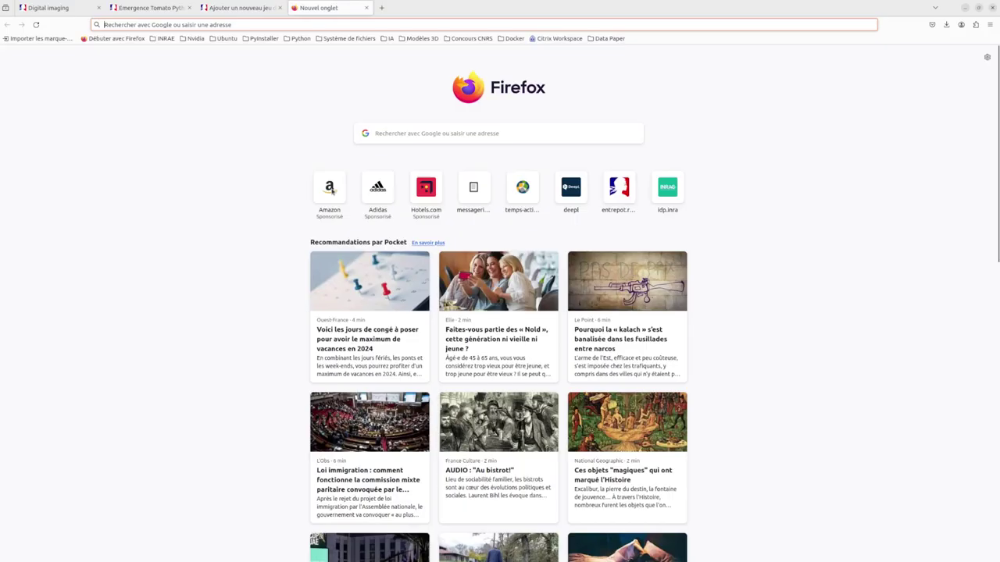
pyautogui.hotkey('ctrl', 'v')
pyautogui.press('Return')
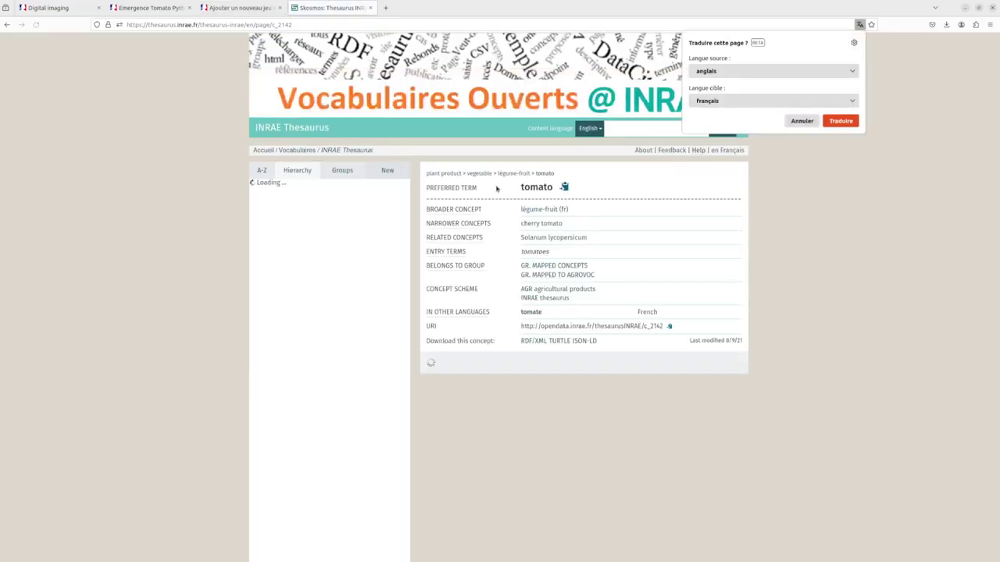
pyautogui.click(238, 8)
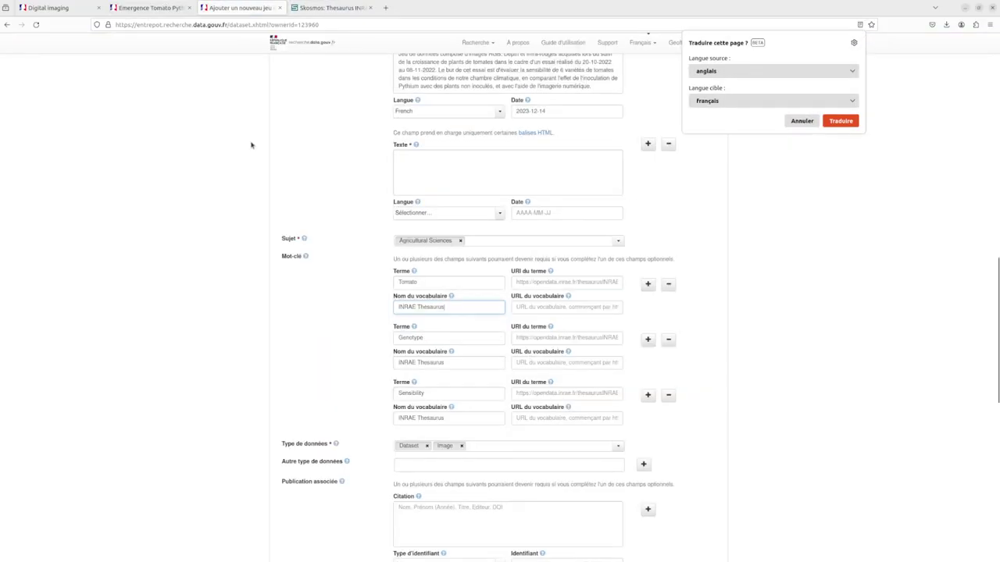
pyautogui.click(547, 282)
pyautogui.hotkey('ctrl', 'v')
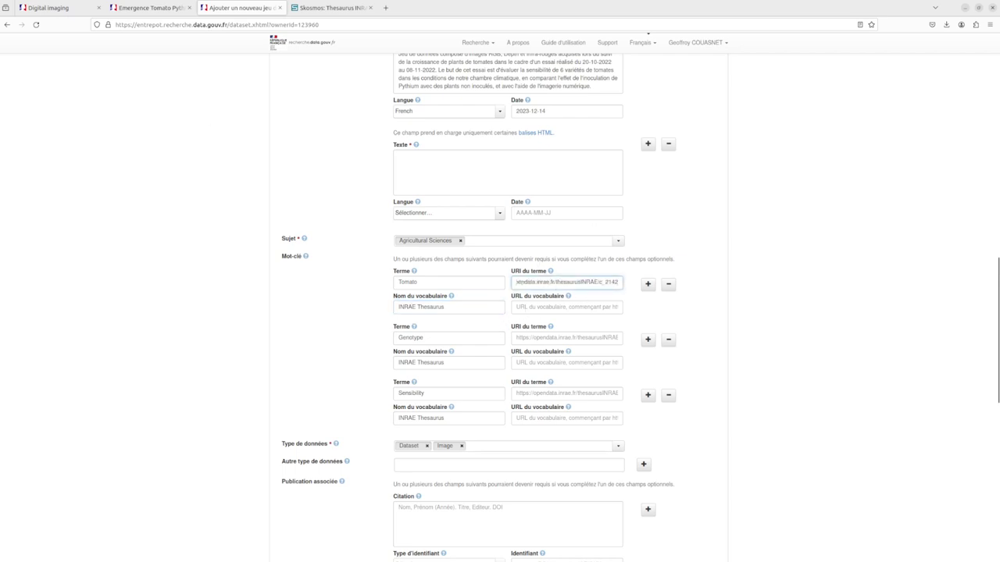
pyautogui.hotkey('alt', 'Tab')
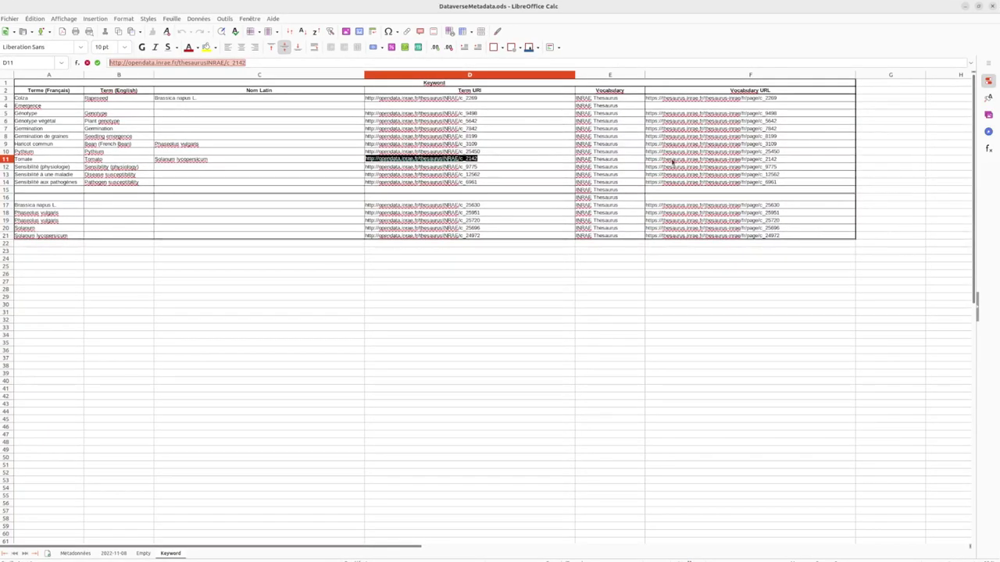
pyautogui.click(670, 164)
pyautogui.click(284, 61)
pyautogui.hotkey('ctrl', 'a')
pyautogui.hotkey('ctrl', 'c')
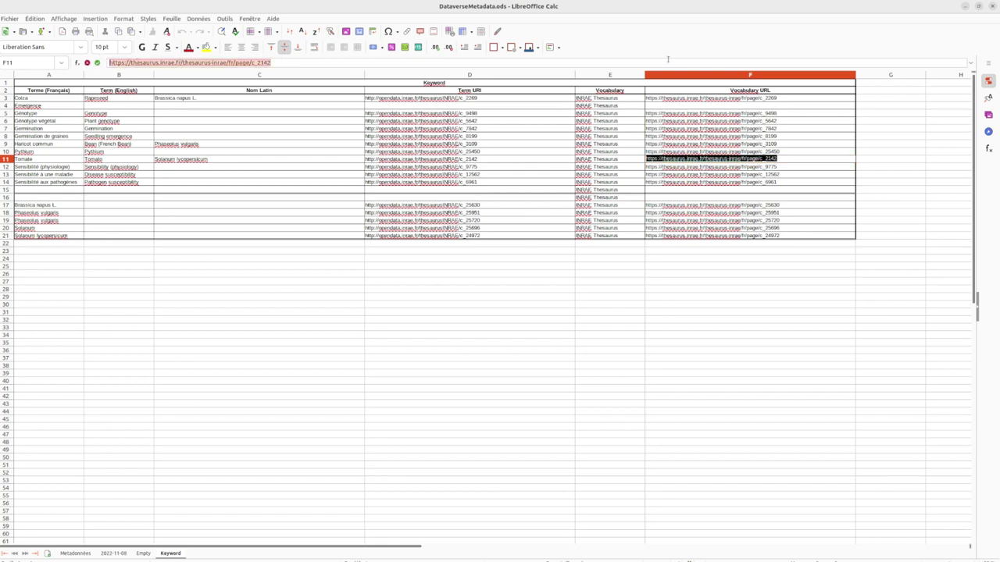
pyautogui.click(966, 7)
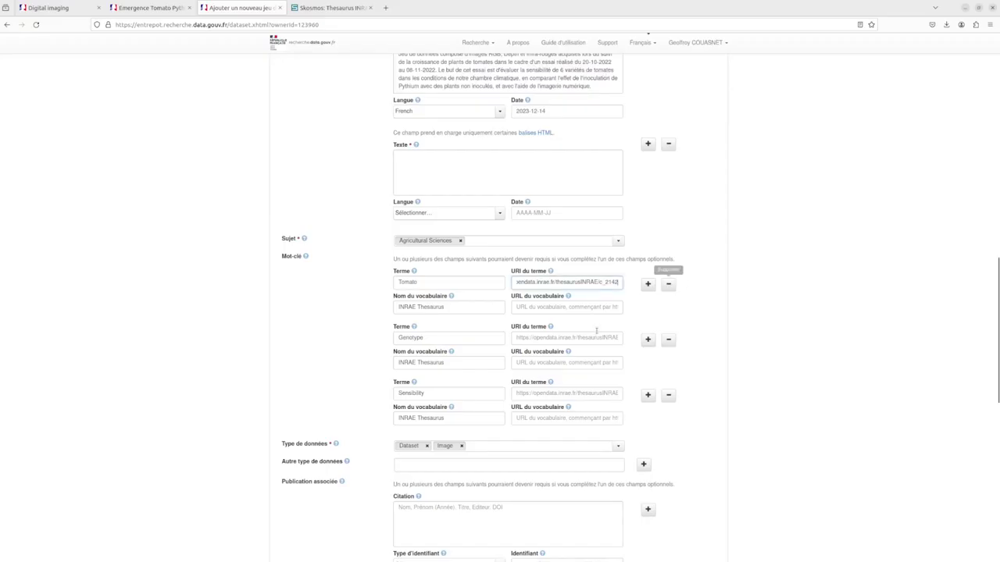
pyautogui.click(578, 307)
pyautogui.hotkey('ctrl', 'v')
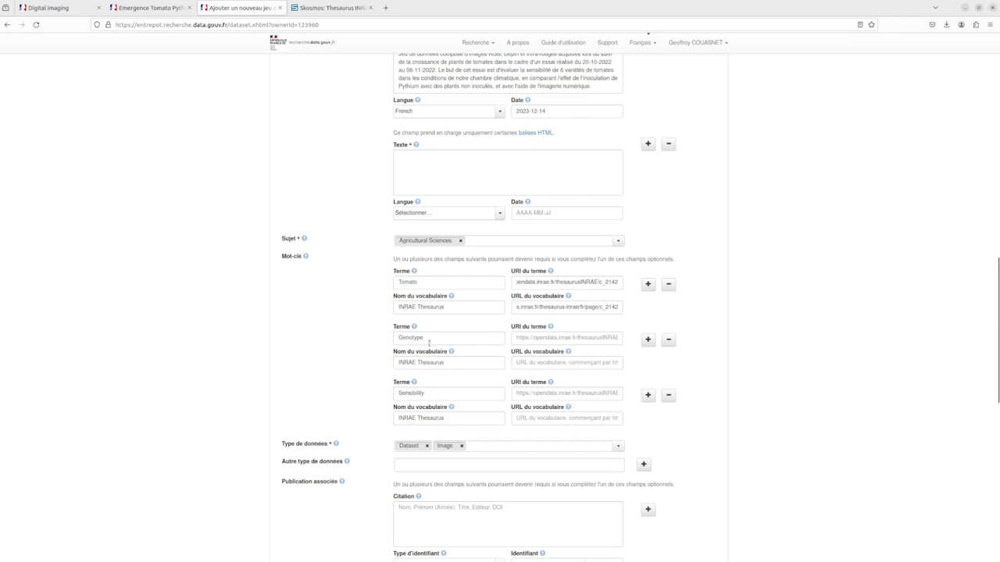
# - Open the copied Tomato vocabulary URL in another new browser tab
pyautogui.click(309, 9)
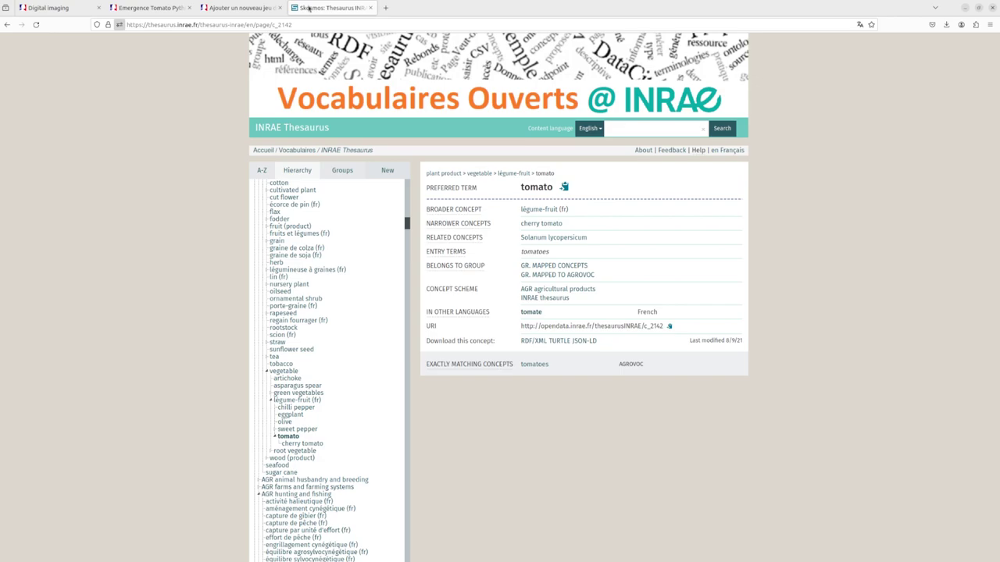
pyautogui.click(385, 8)
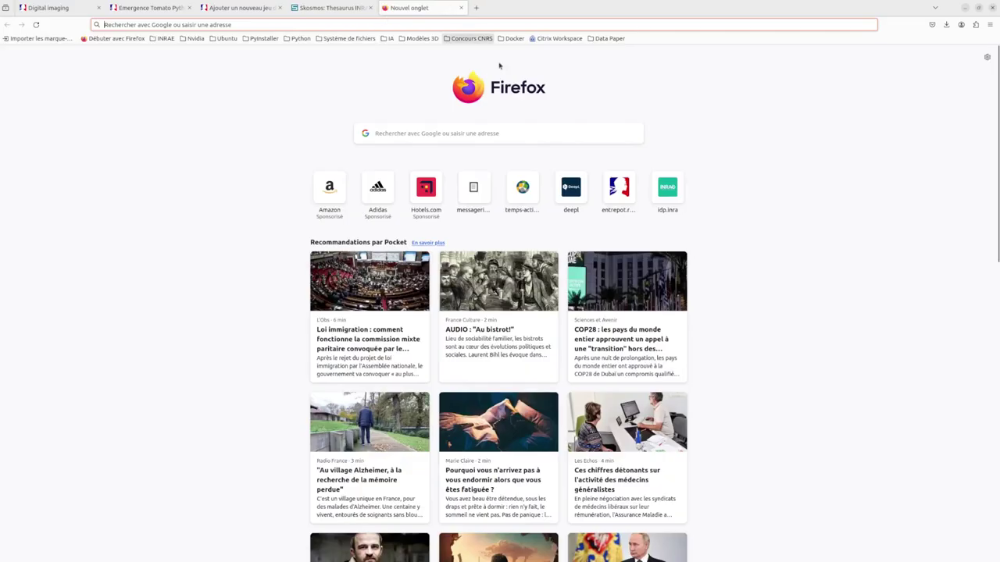
pyautogui.hotkey('ctrl', 'v')
pyautogui.press('Return')
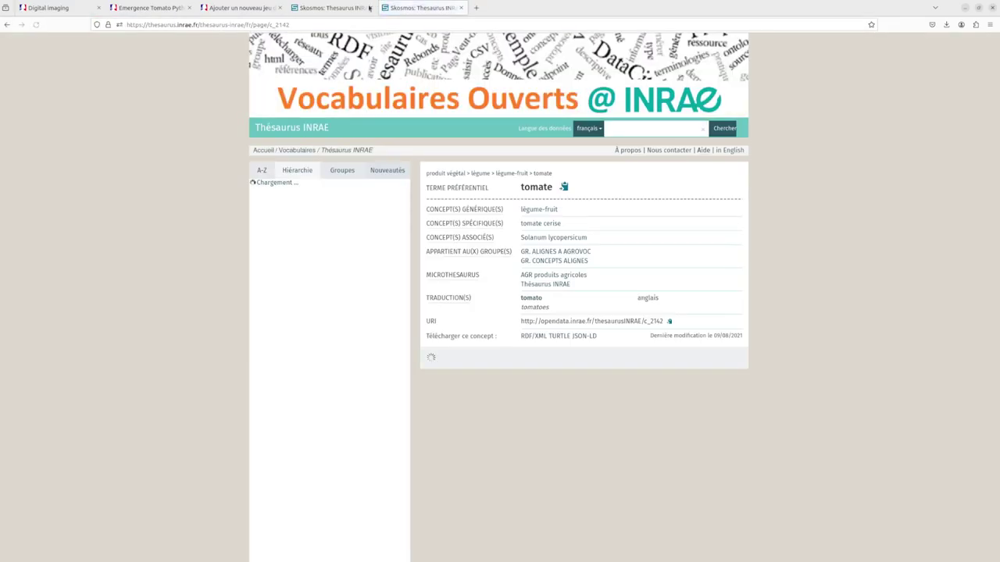
# - Search the English INRAE Thesaurus for "genotype" and open the genotype concept page
pyautogui.click(328, 8)
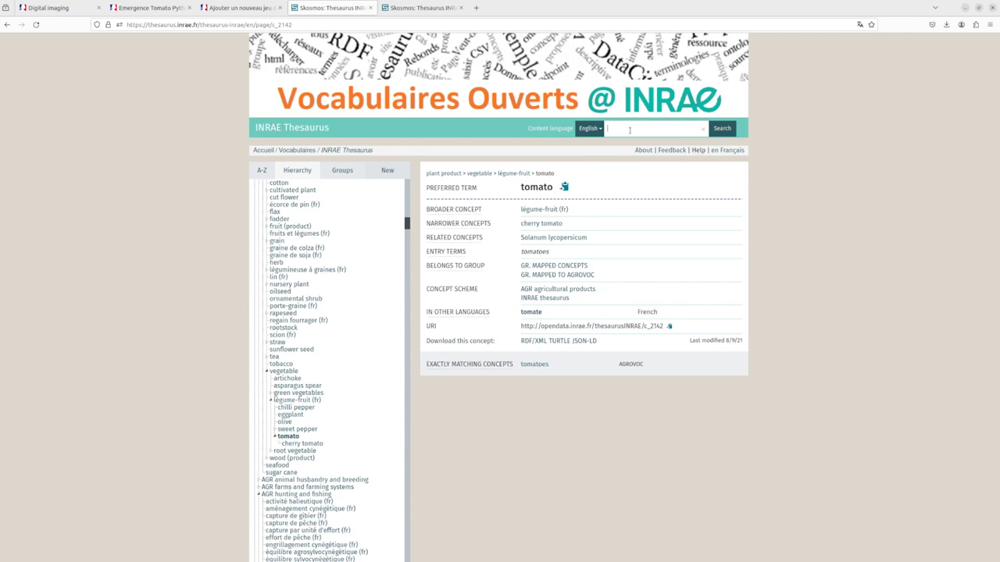
pyautogui.write('genotype')
pyautogui.press('Return')
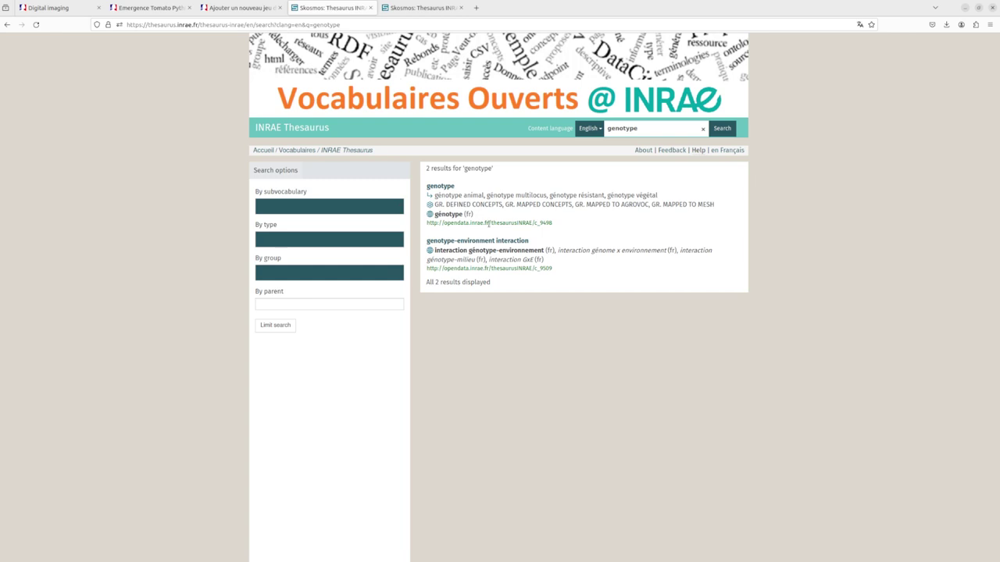
pyautogui.click(437, 187)
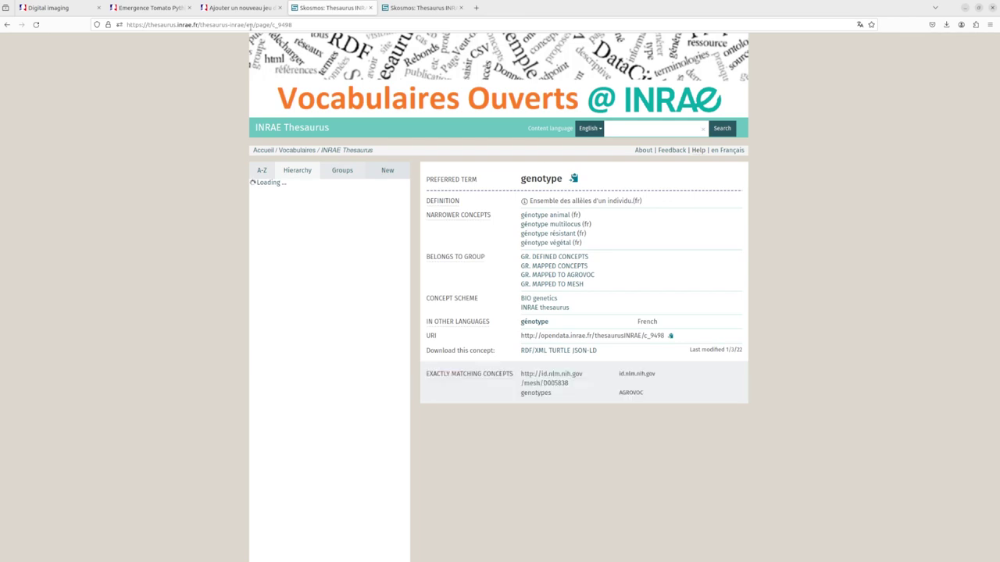
# - Copy the genotype concept's URI, ending in c_9498, into the Genotype keyword's term URI in the dataset form
pyautogui.click(671, 337)
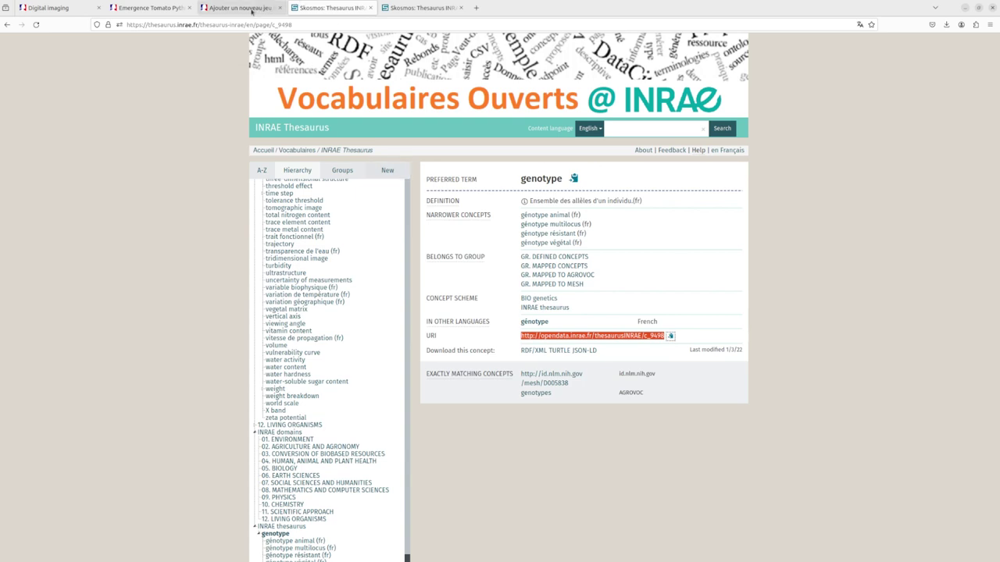
pyautogui.click(238, 8)
pyautogui.click(534, 337)
pyautogui.hotkey('ctrl', 'v')
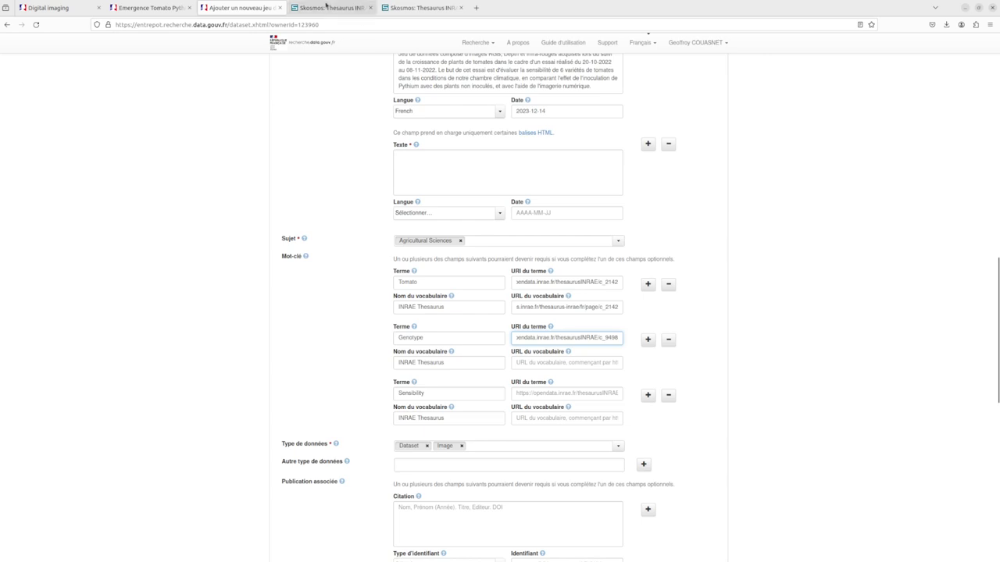
# - Copy the genotype thesaurus page's web address into the Genotype keyword's vocabulary URL in the dataset form
pyautogui.click(323, 7)
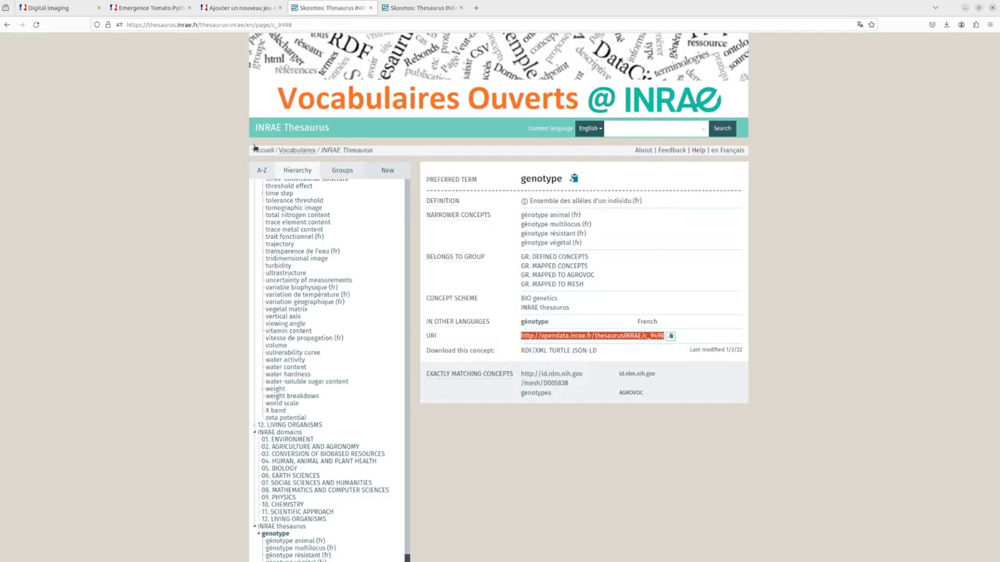
pyautogui.click(198, 25)
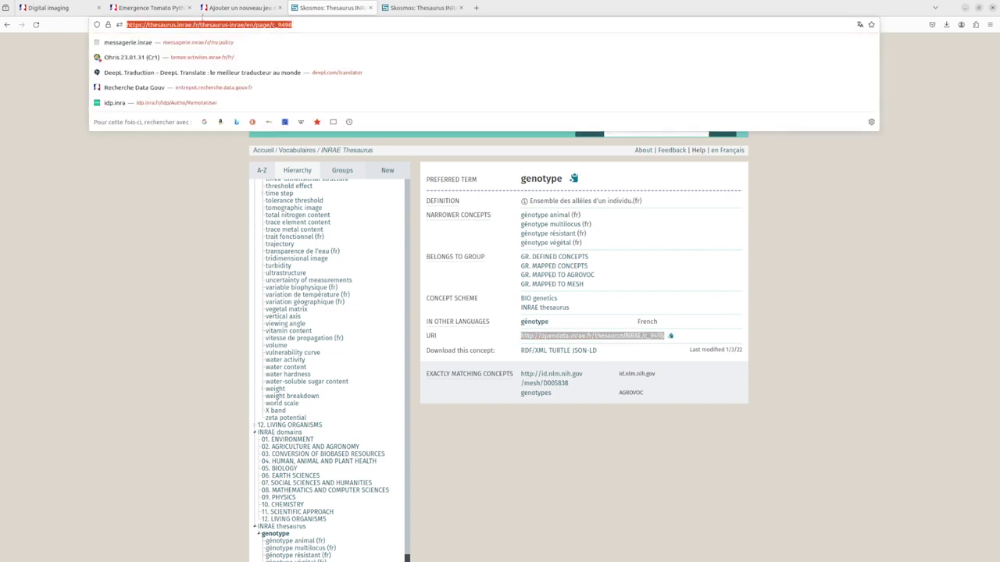
pyautogui.click(238, 8)
pyautogui.click(571, 362)
pyautogui.hotkey('ctrl', 'v')
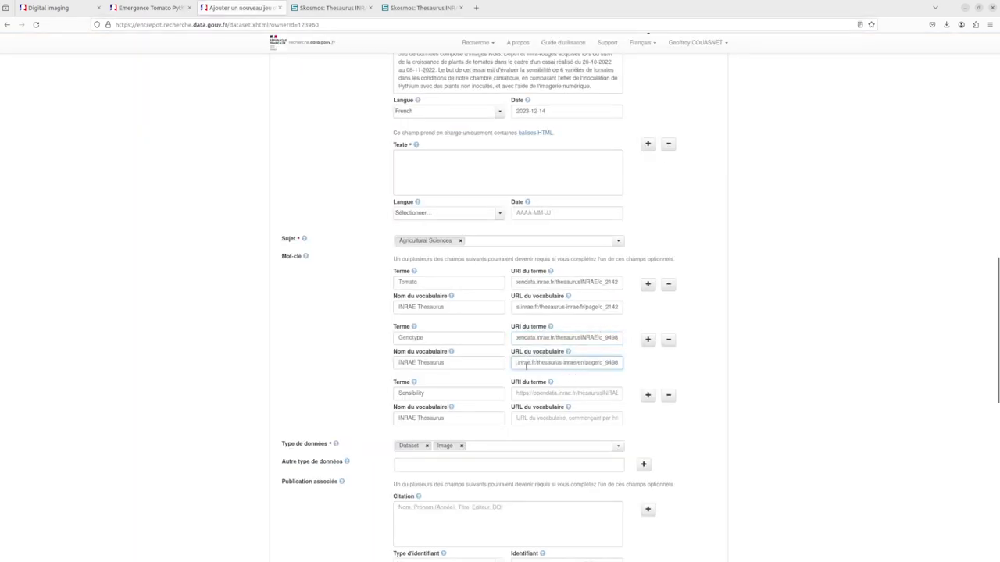
# - Search the INRAE Thesaurus for "sensibility" and open the suggested concept sensibility (physiology)
pyautogui.click(432, 393)
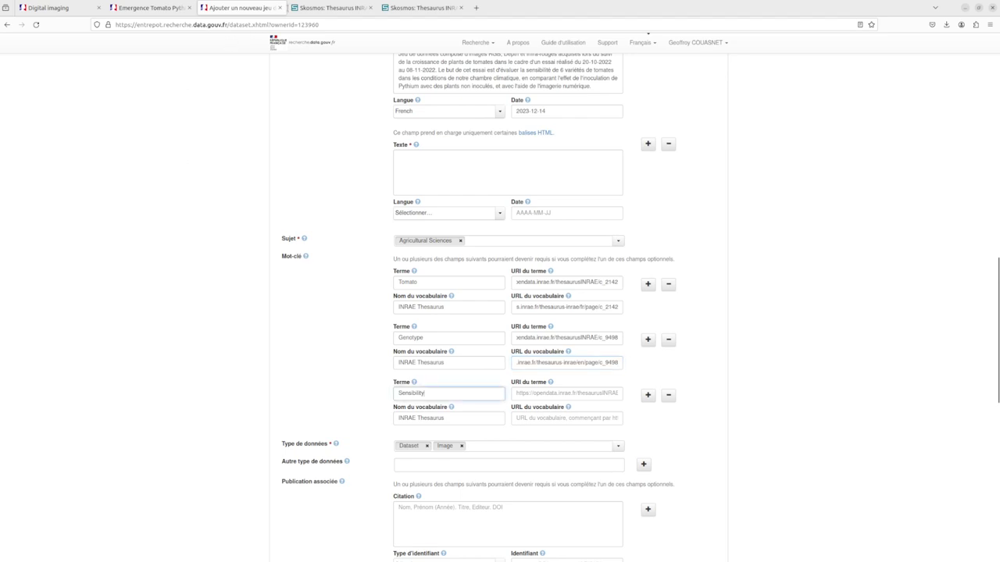
pyautogui.click(316, 7)
pyautogui.click(640, 131)
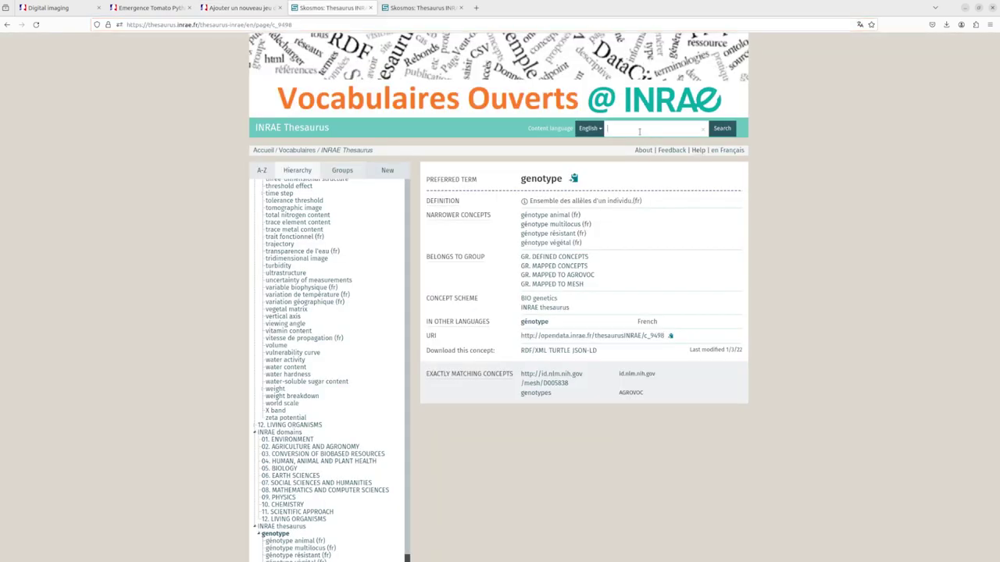
pyautogui.write('sensibility')
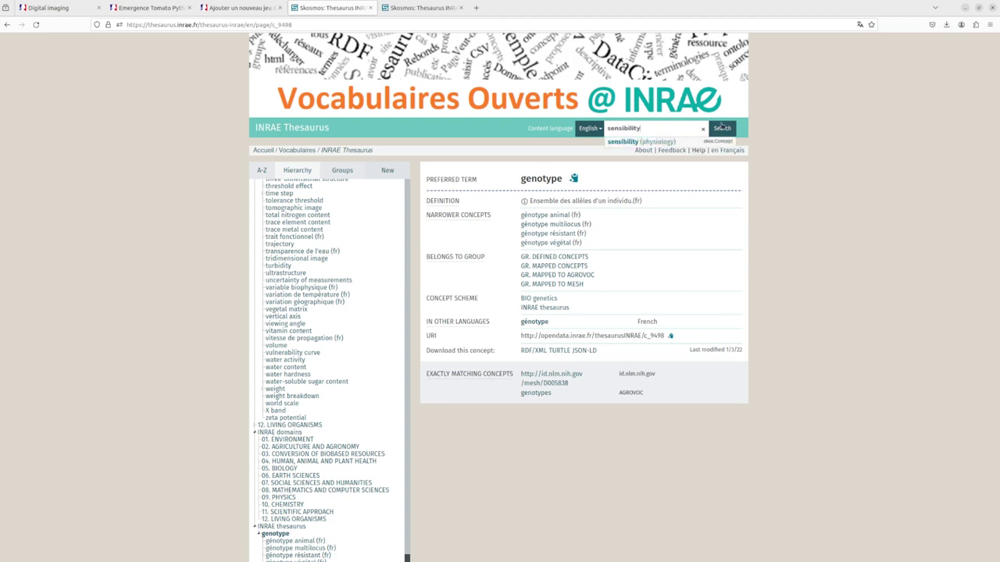
pyautogui.click(664, 142)
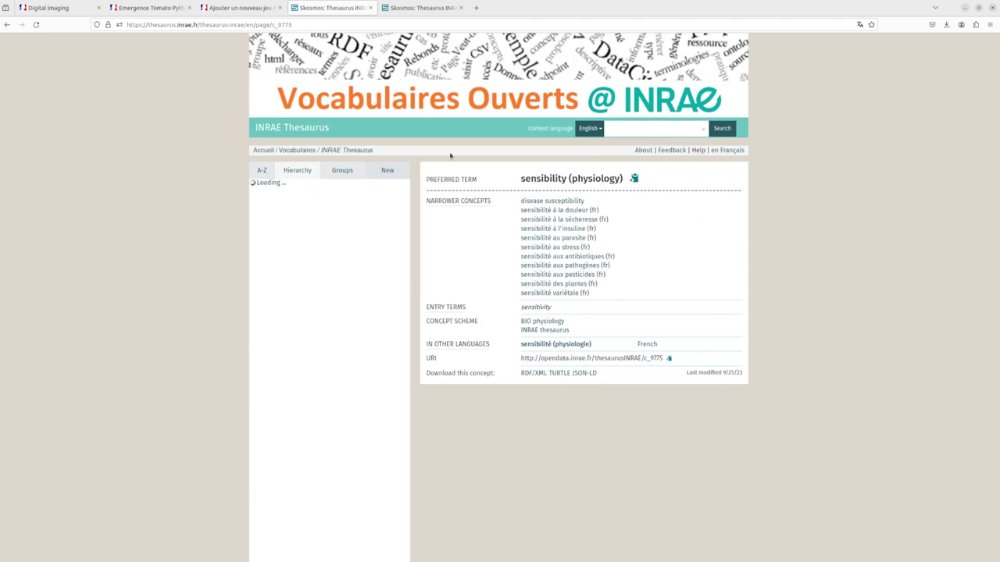
# - Copy the sensibility (physiology) concept's URI, ending in c_9775, into the Sensibility keyword's term URI in the dataset form
pyautogui.click(669, 359)
pyautogui.click(408, 7)
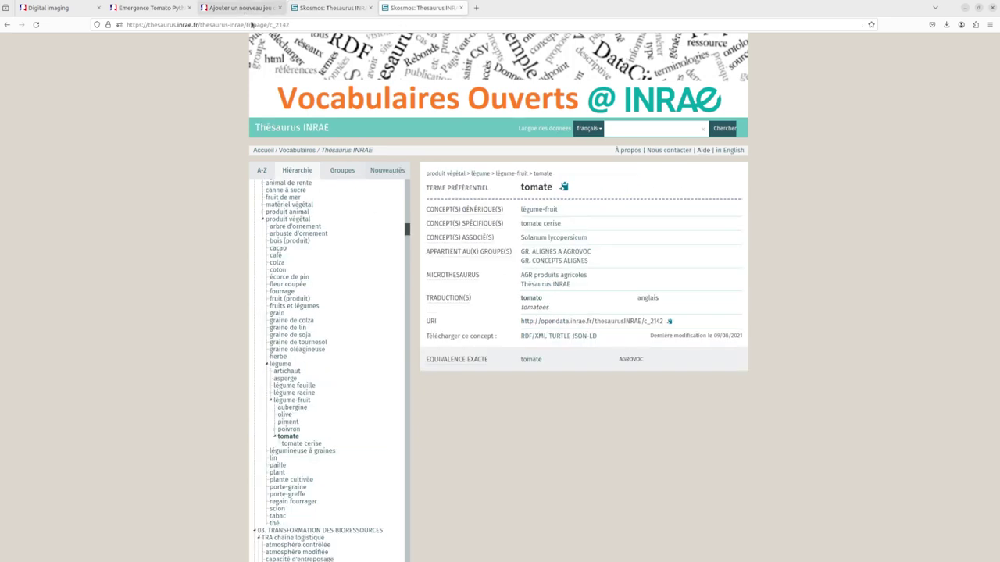
pyautogui.click(242, 8)
pyautogui.press('Tab')
pyautogui.hotkey('ctrl', 'v')
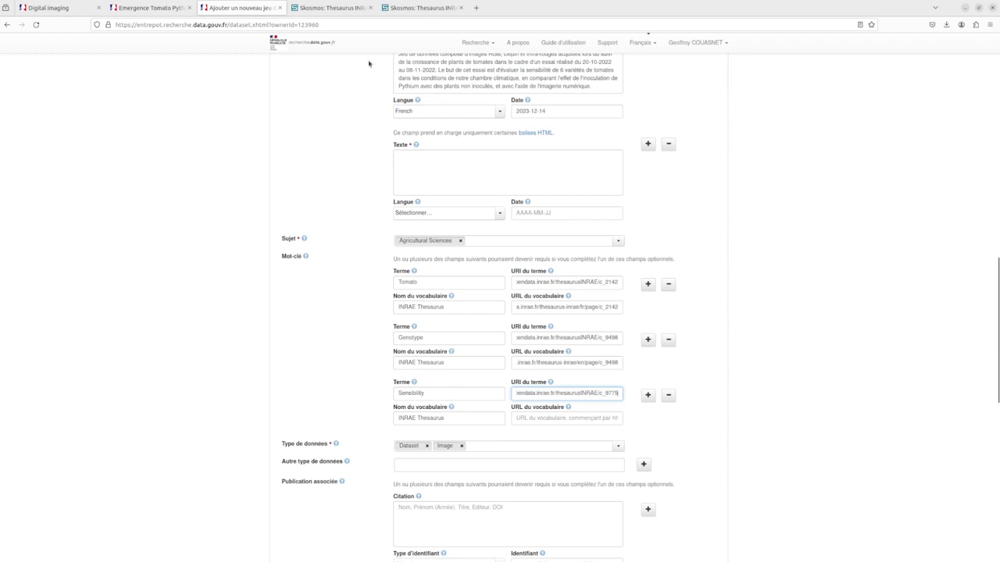
# - Copy the sensibility (physiology) page's web address into the Sensibility keyword's vocabulary URL in the dataset form
pyautogui.click(328, 8)
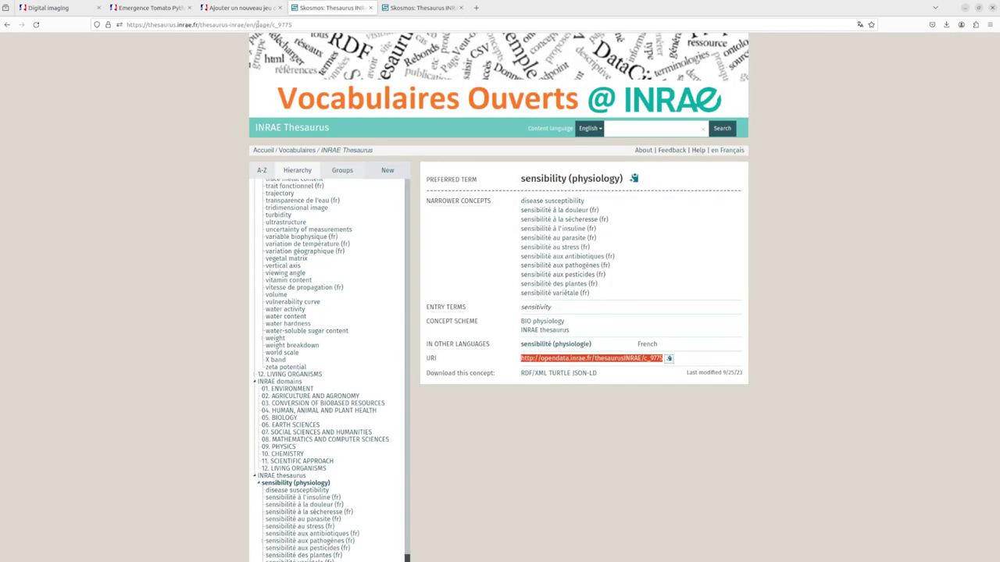
pyautogui.click(257, 24)
pyautogui.click(258, 8)
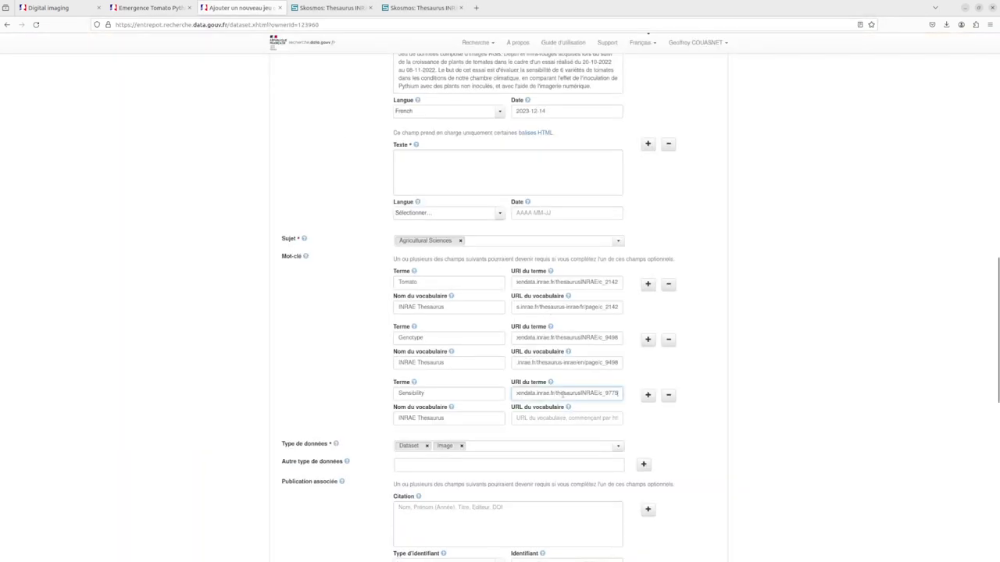
pyautogui.click(556, 418)
pyautogui.hotkey('ctrl', 'v')
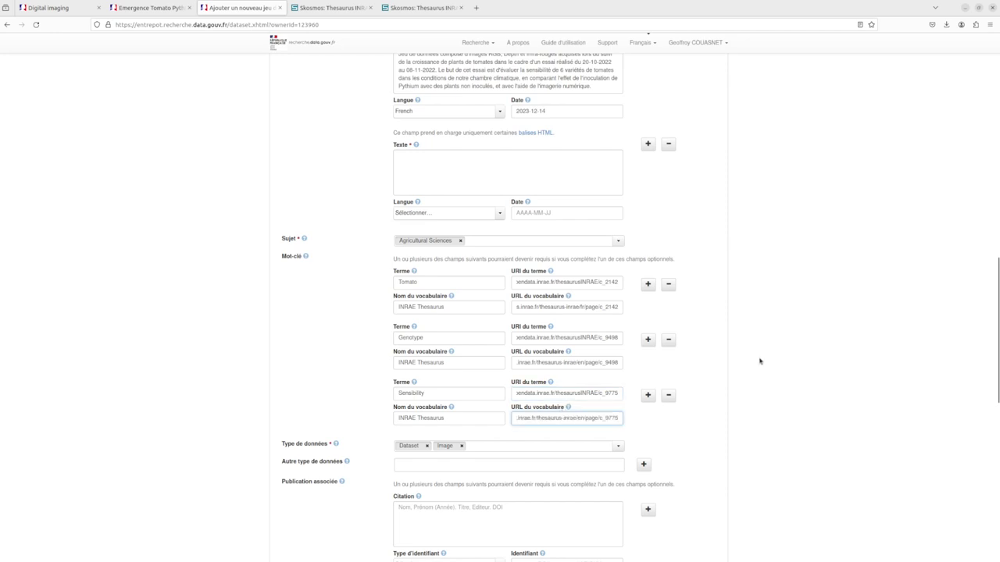
pyautogui.scroll(-3, 785, 363)
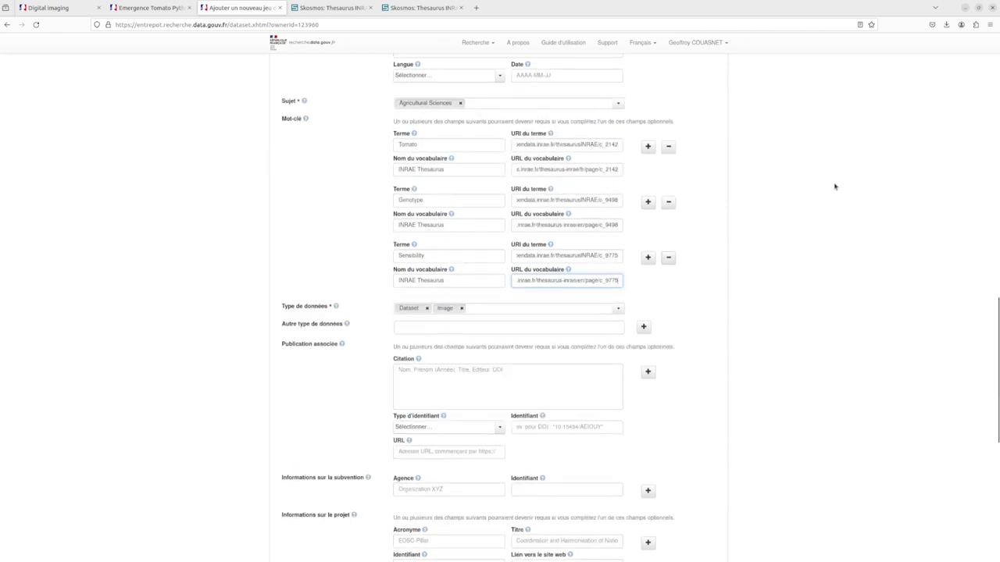
pyautogui.scroll(15, 757, 506)
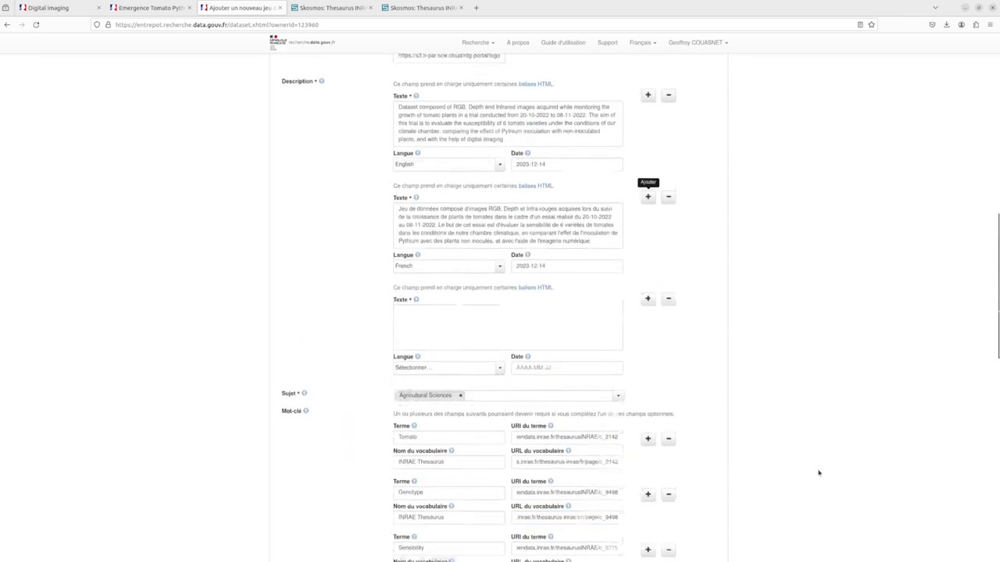
# - Review the new dataset form from the contact and description entries through keywords, data type, associated publication, grant and project information to the file upload area
pyautogui.scroll(-1, 805, 457)
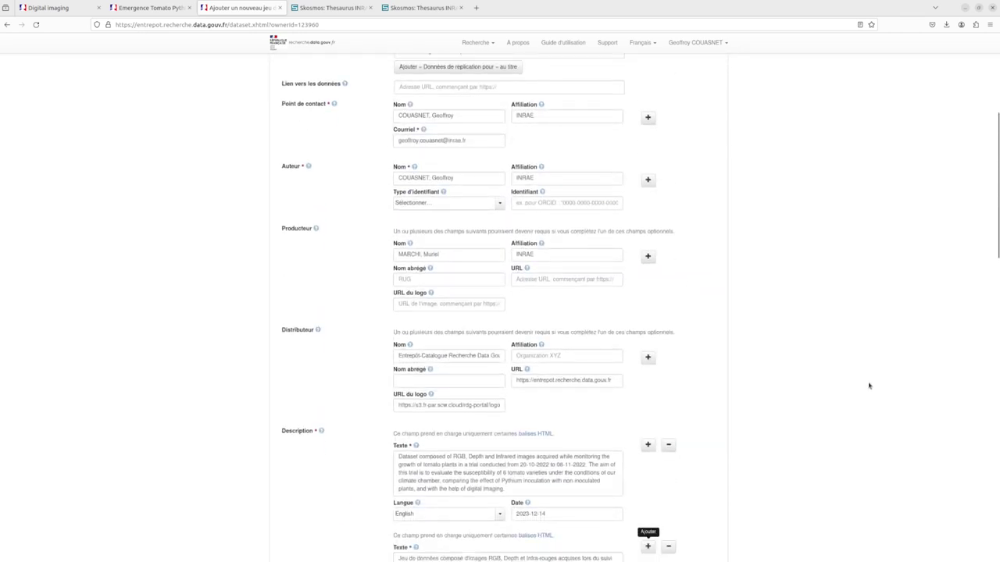
pyautogui.scroll(-4, 812, 359)
pyautogui.scroll(-3, 333, 305)
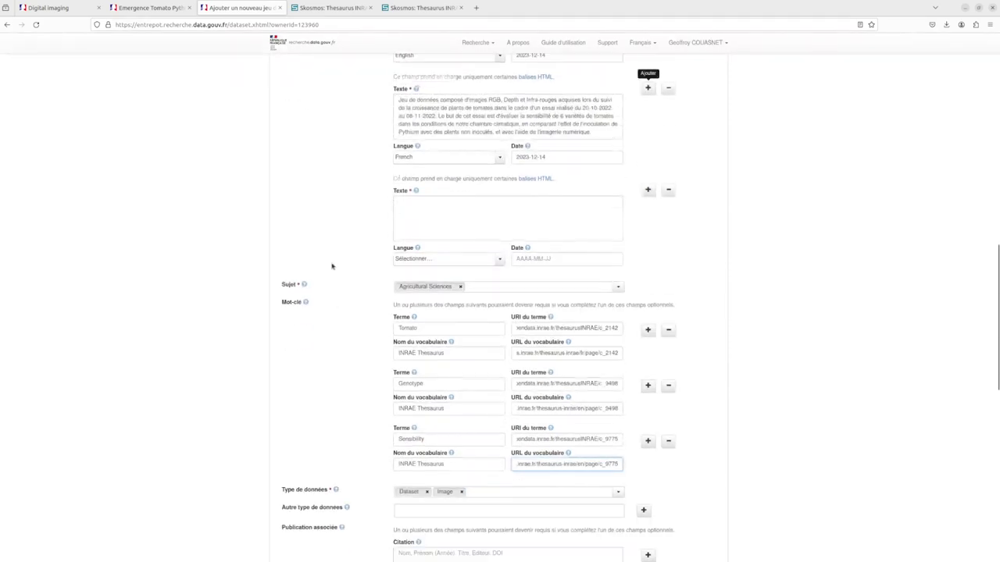
pyautogui.scroll(2, 324, 286)
pyautogui.scroll(-5, 307, 300)
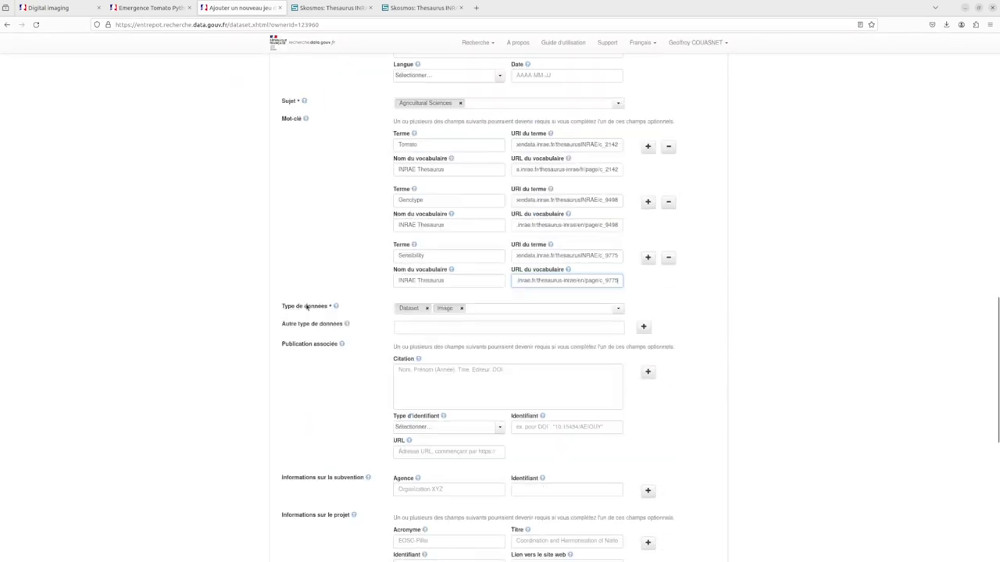
pyautogui.scroll(-3, 377, 388)
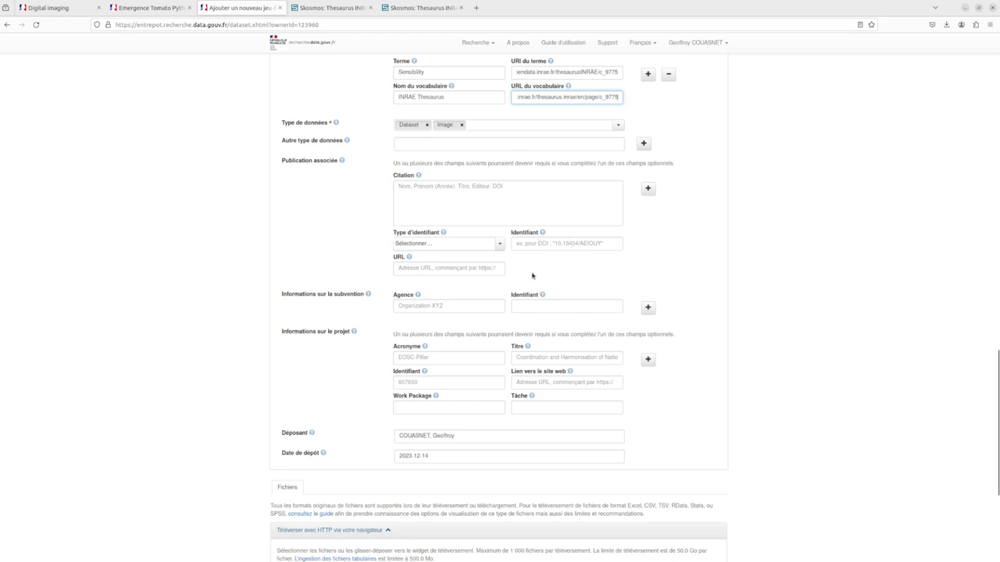
pyautogui.scroll(3, 518, 257)
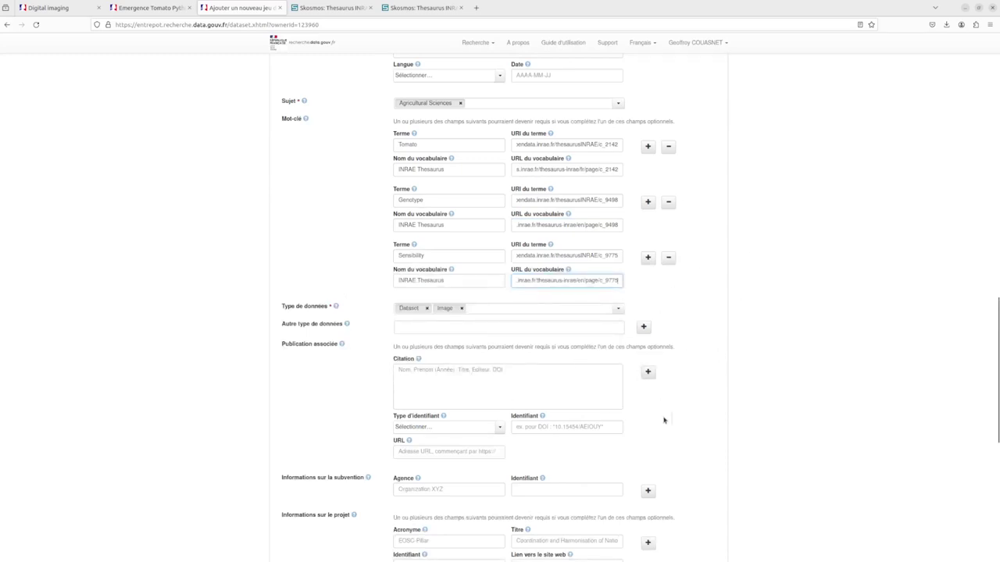
pyautogui.scroll(-2, 533, 393)
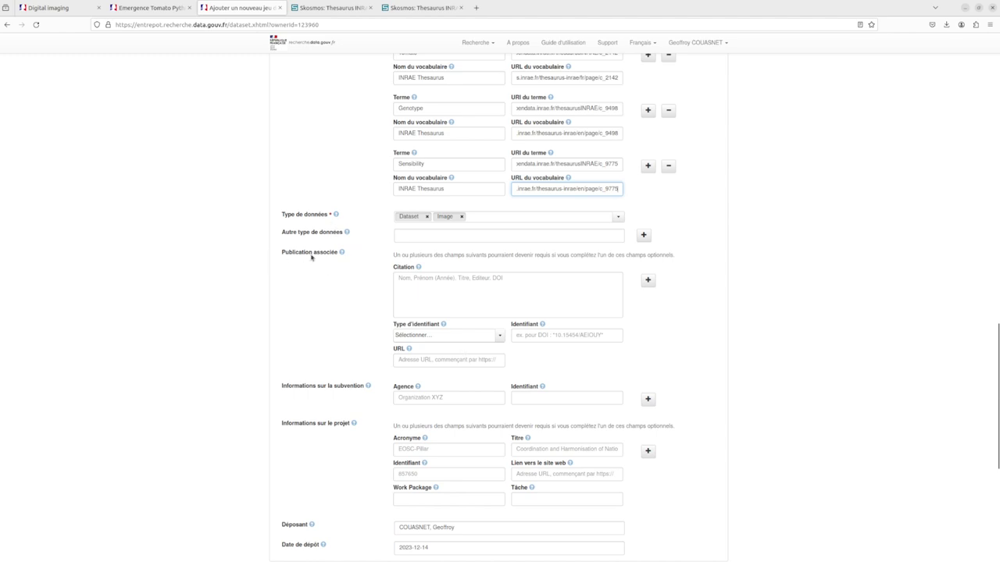
pyautogui.scroll(-3, 266, 254)
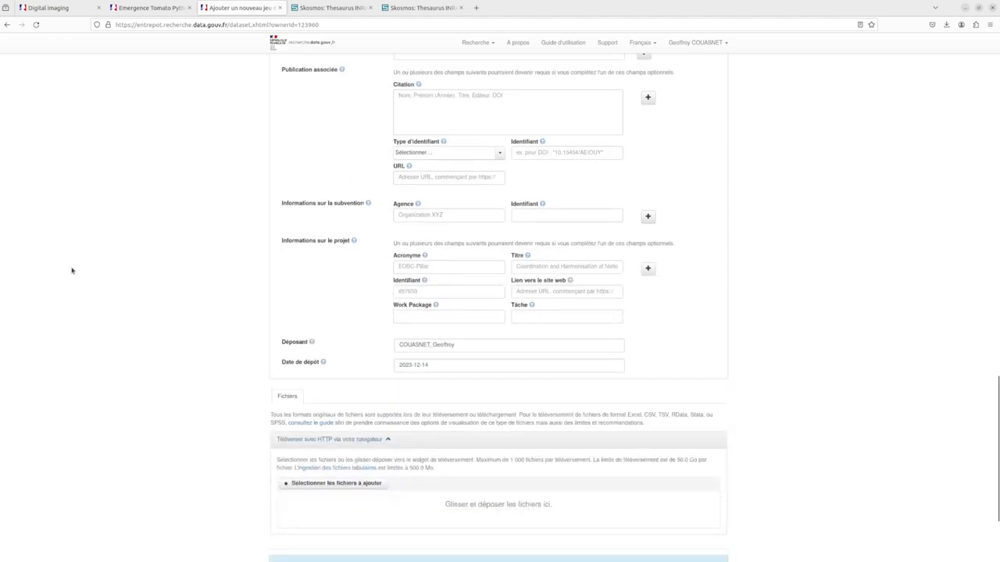
pyautogui.scroll(-2, 283, 405)
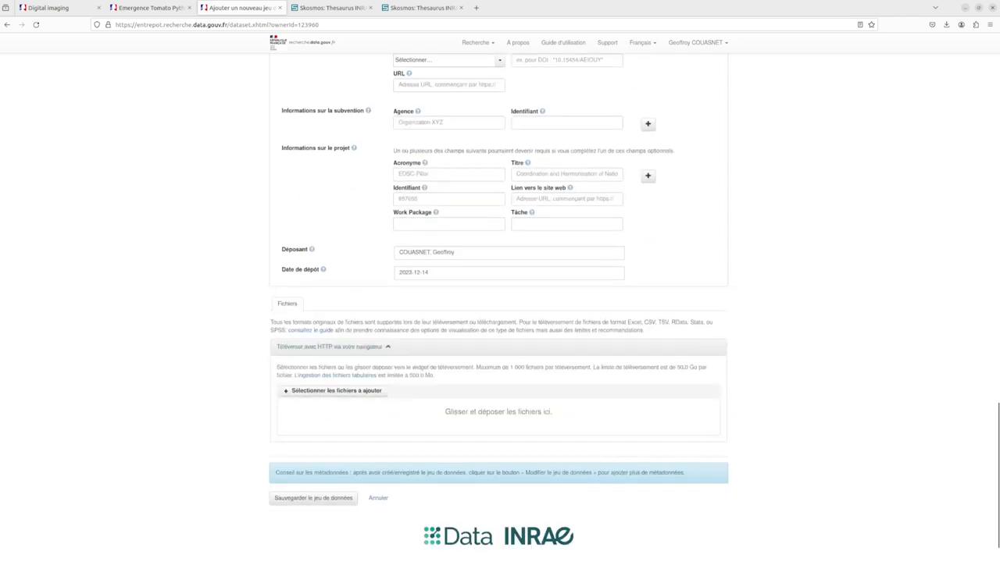
# - Add the file 3_3-Metadata.mkv from the Vidéo folder to the new dataset's file upload area
pyautogui.click(361, 73)
pyautogui.click(436, 97)
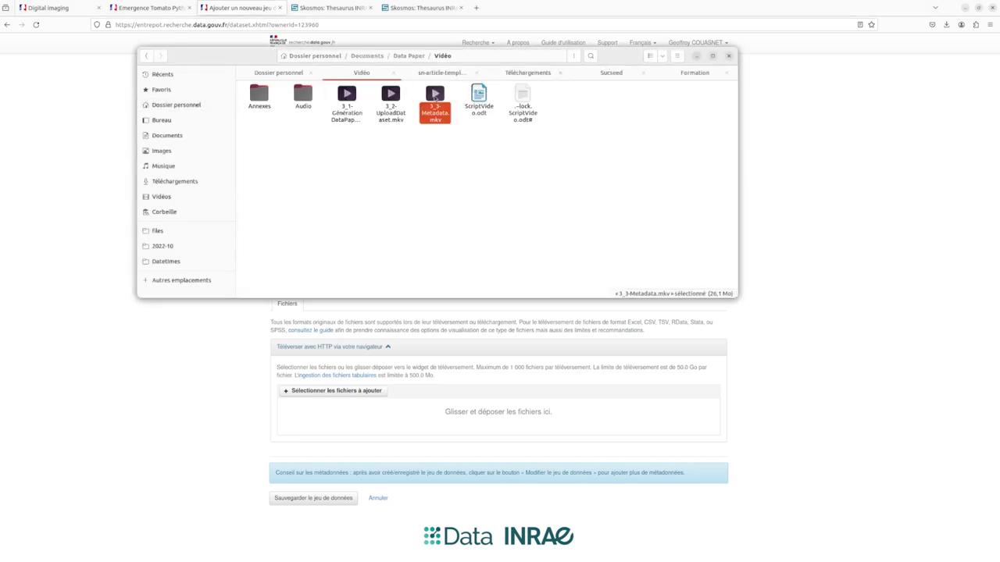
pyautogui.moveTo(435, 96); pyautogui.dragTo(471, 427)
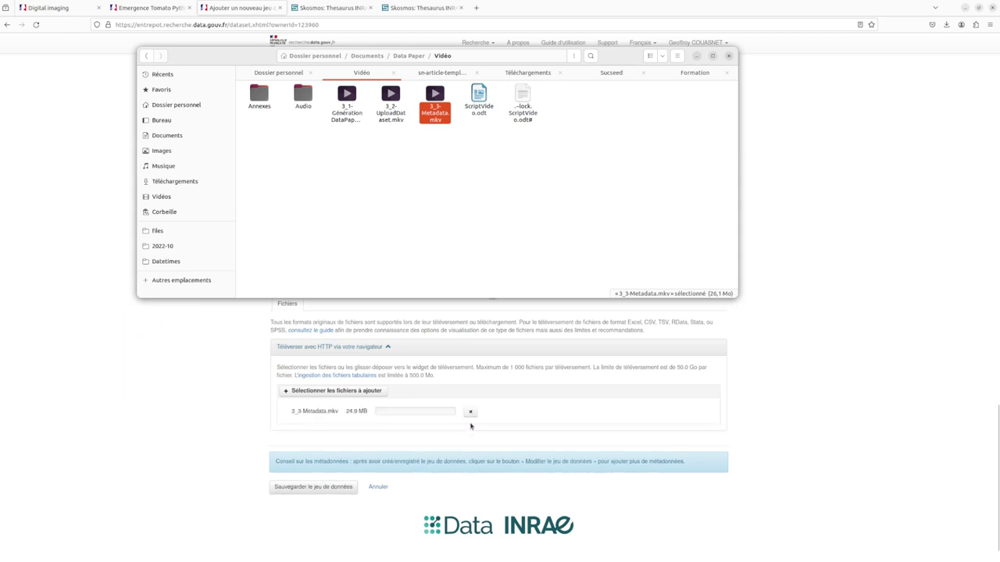
pyautogui.click(556, 450)
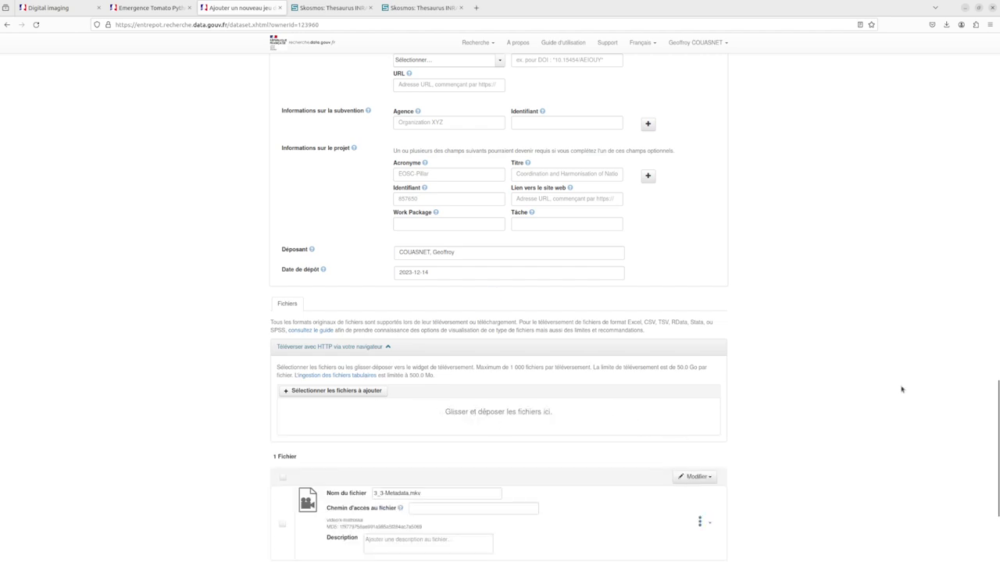
# - Delete the uploaded 3_3-Metadata.mkv file from the new dataset's file list
pyautogui.scroll(-3, 620, 394)
pyautogui.click(712, 341)
pyautogui.click(684, 354)
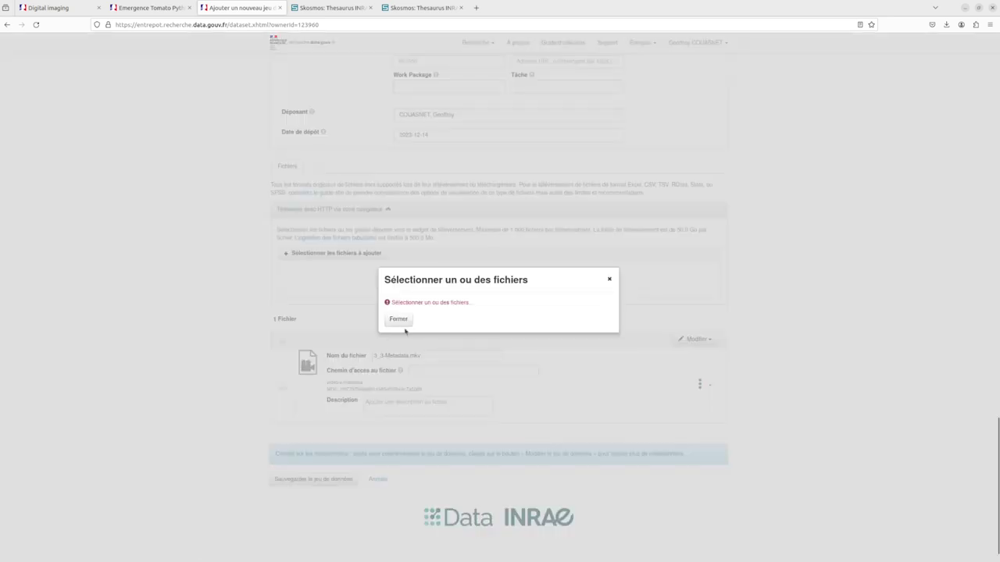
pyautogui.click(399, 320)
pyautogui.click(283, 388)
pyautogui.click(702, 340)
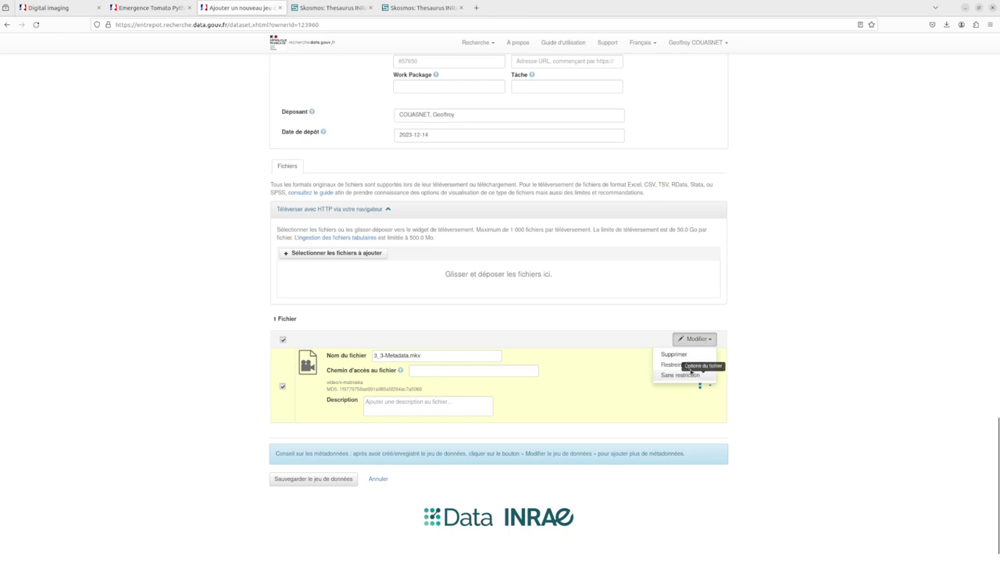
pyautogui.click(686, 355)
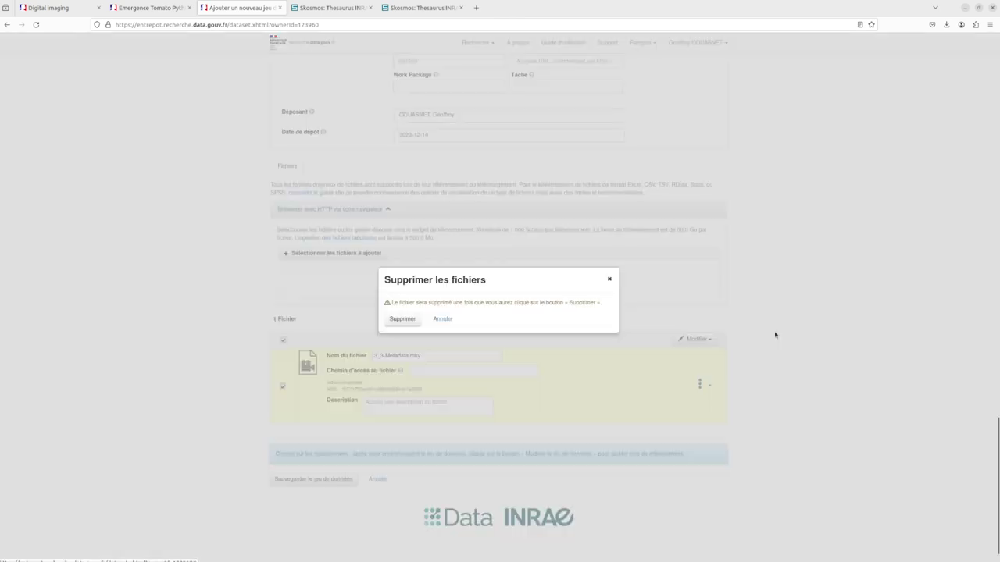
pyautogui.click(403, 319)
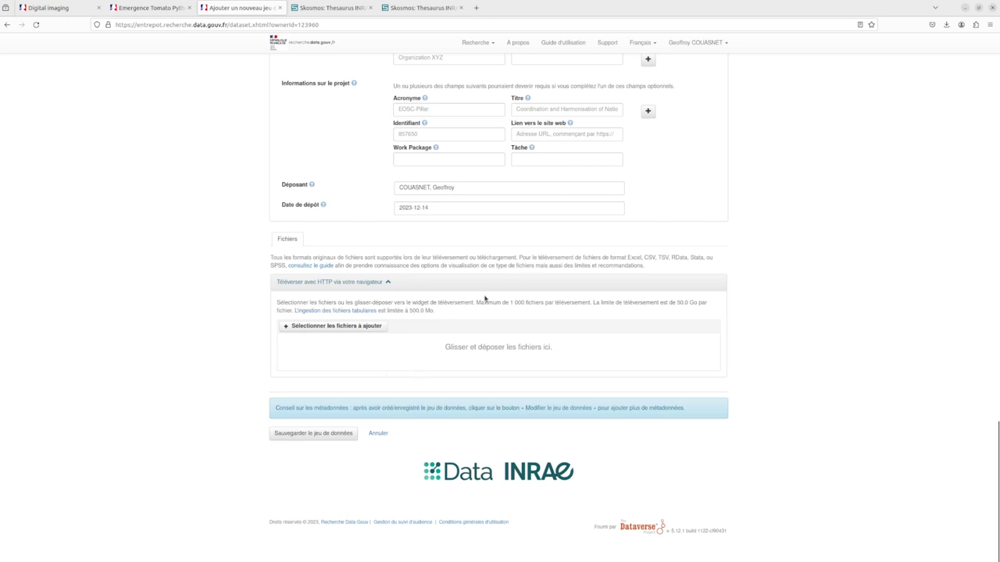
pyautogui.scroll(2, 609, 301)
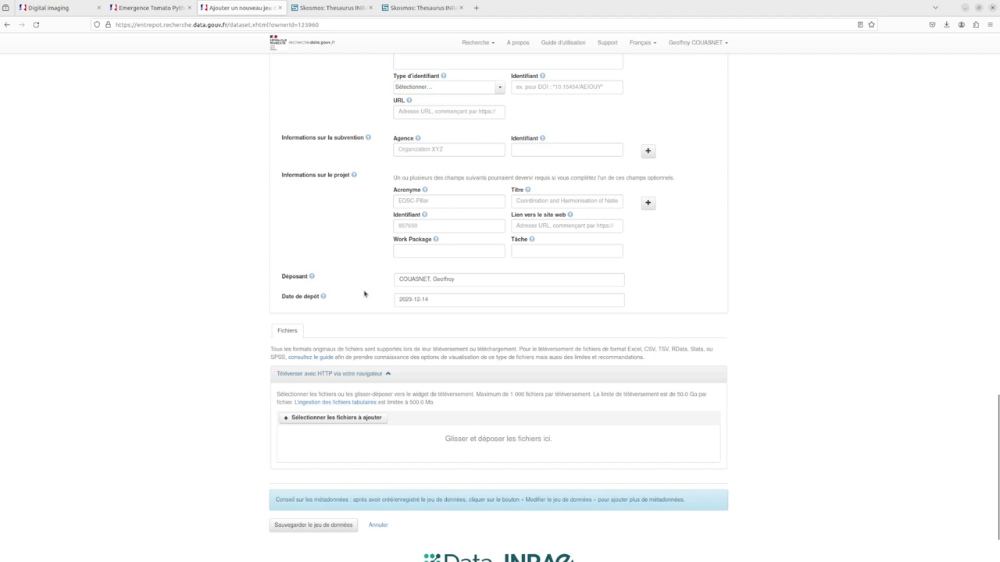
pyautogui.scroll(-2, 389, 473)
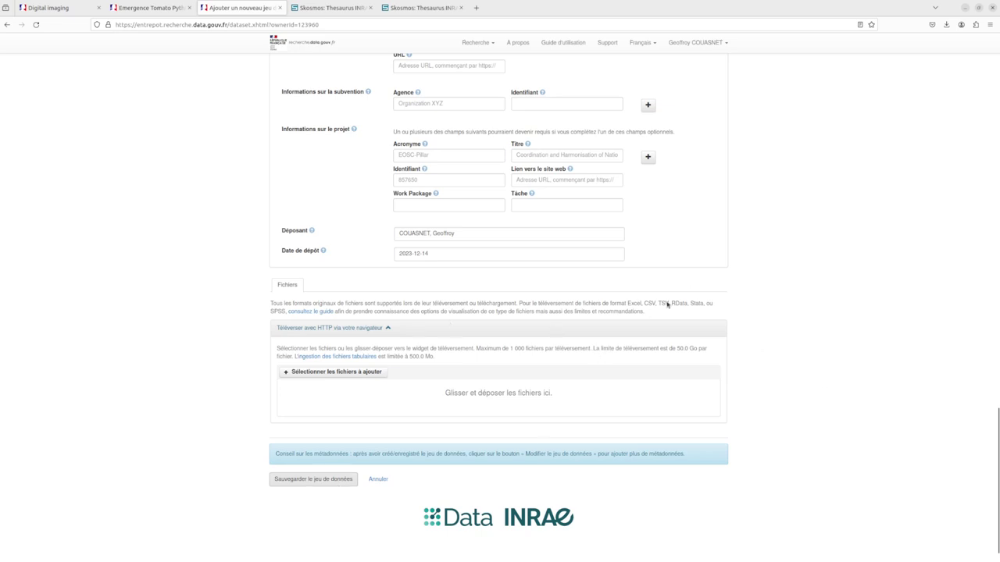
# - Open the draft dataset Emergence Tomato Pythium sensibility (Repetition 2) from the Digital imaging collection and look through its files
pyautogui.click(57, 9)
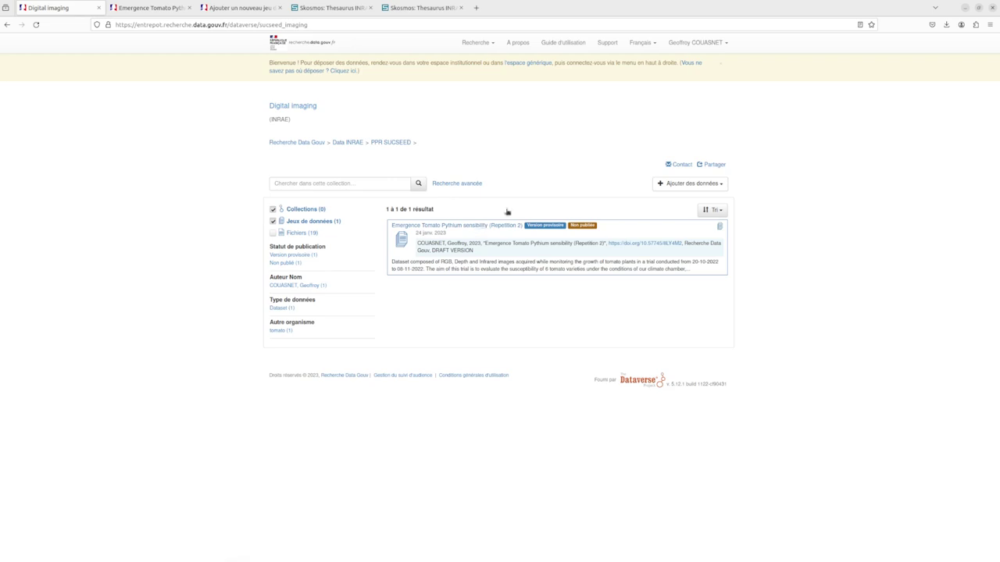
pyautogui.click(433, 226)
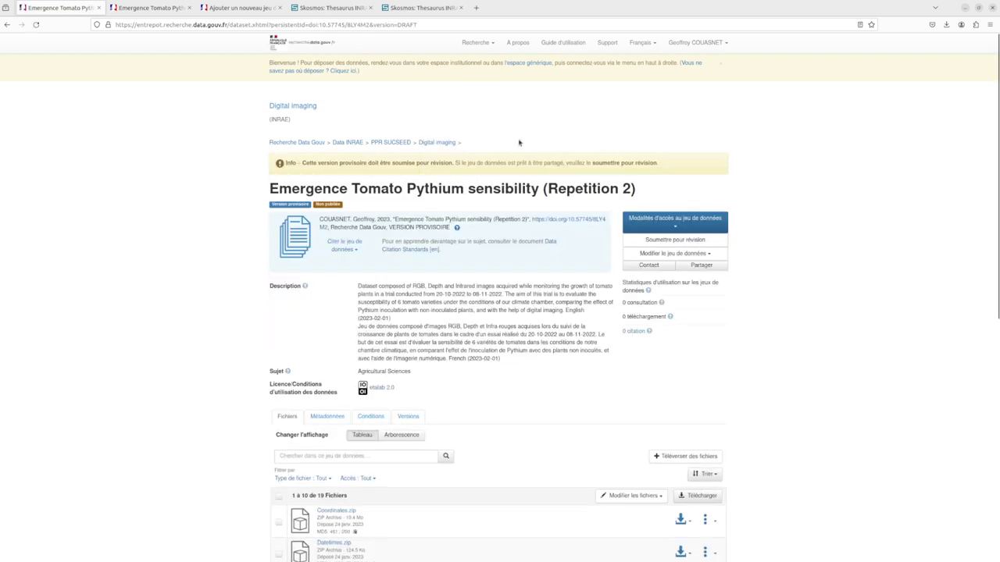
pyautogui.scroll(-5, 234, 175)
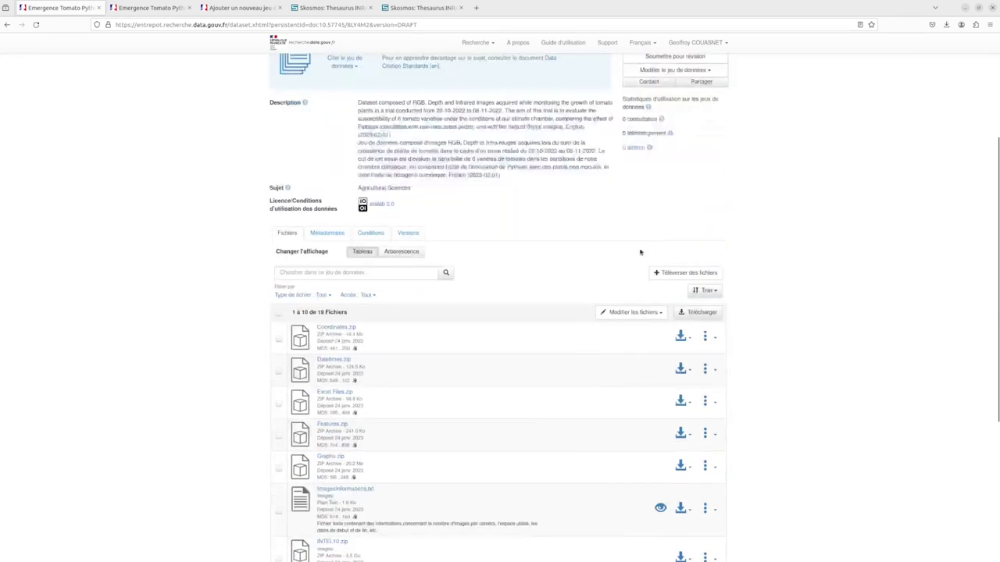
pyautogui.scroll(-2, 402, 361)
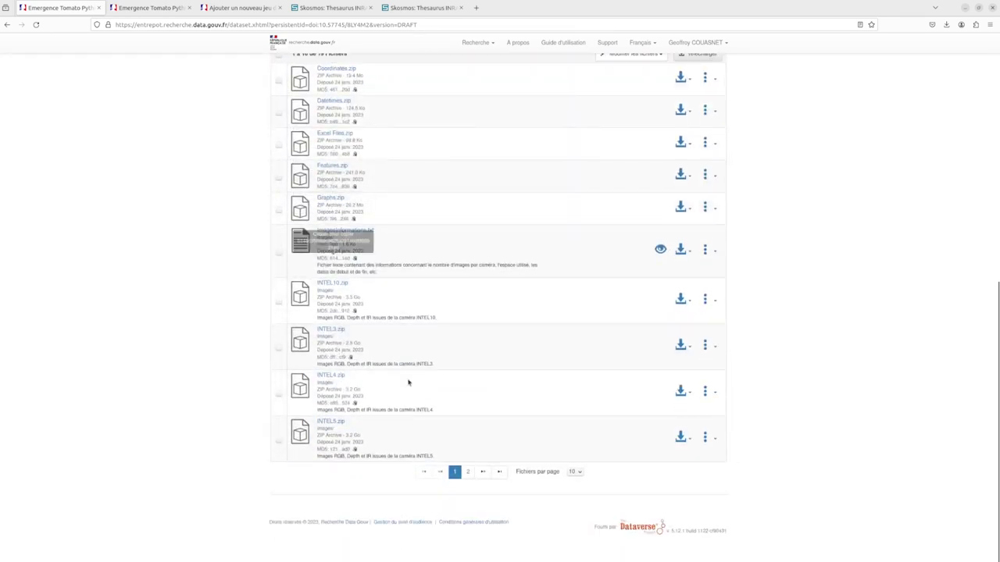
pyautogui.scroll(5, 390, 402)
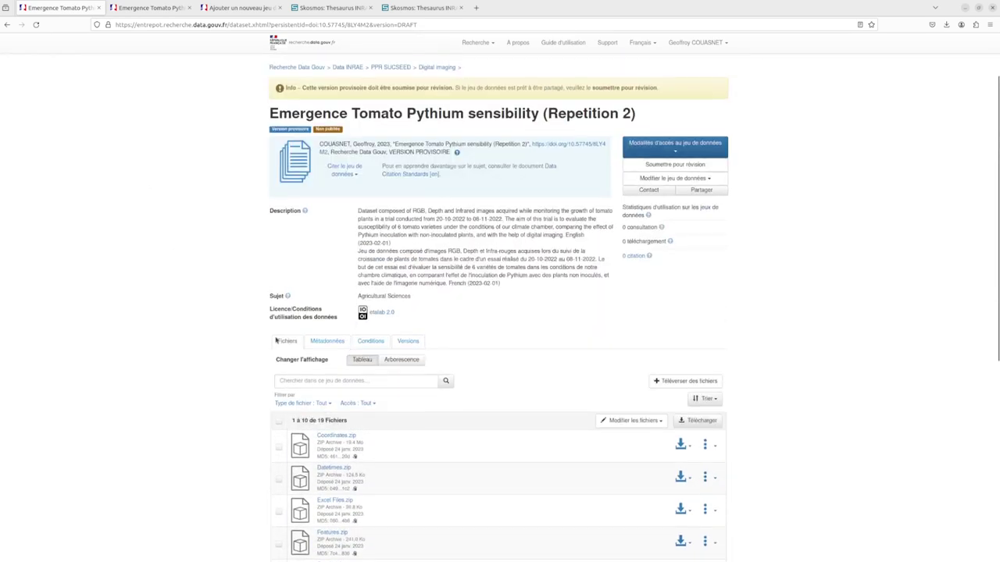
# - Display the metadata of the Emergence Tomato Pythium sensibility (Repetition 2) dataset and read its general section
pyautogui.click(327, 342)
pyautogui.scroll(-3, 492, 290)
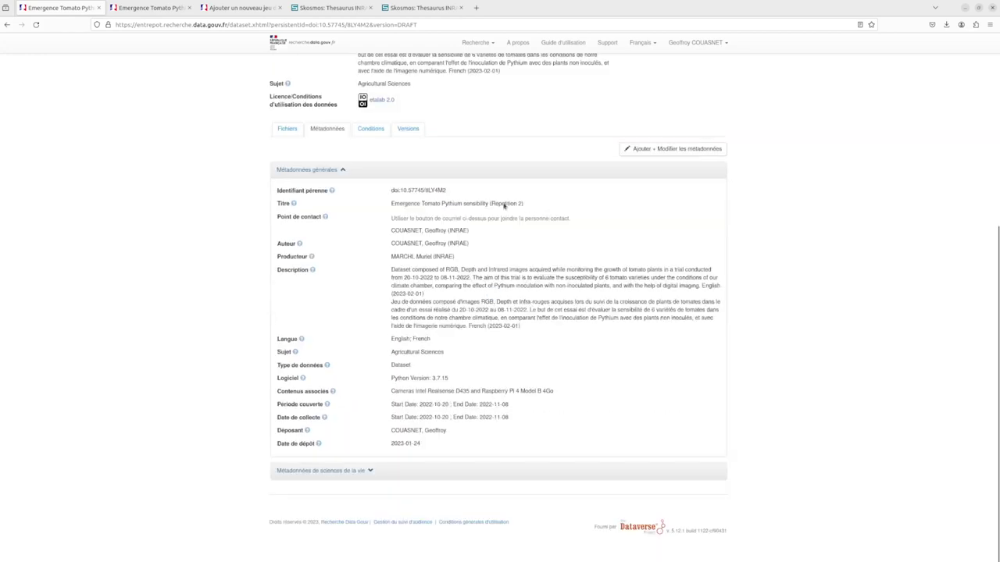
pyautogui.scroll(3, 471, 255)
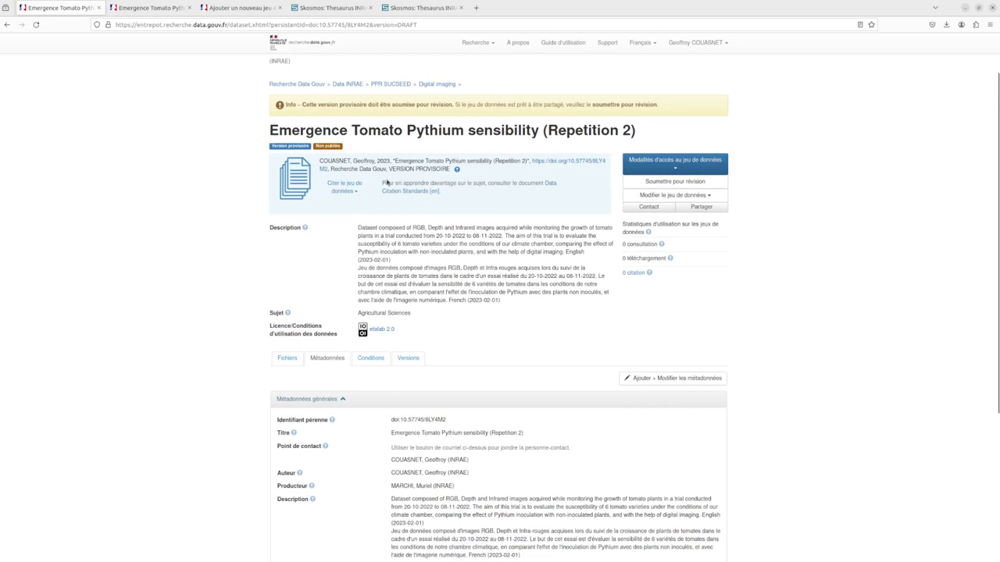
# - Open the dataset's metadata for editing and examine the additional fields, including languages, data sources, software, associated content, period covered and collection dates
pyautogui.click(703, 382)
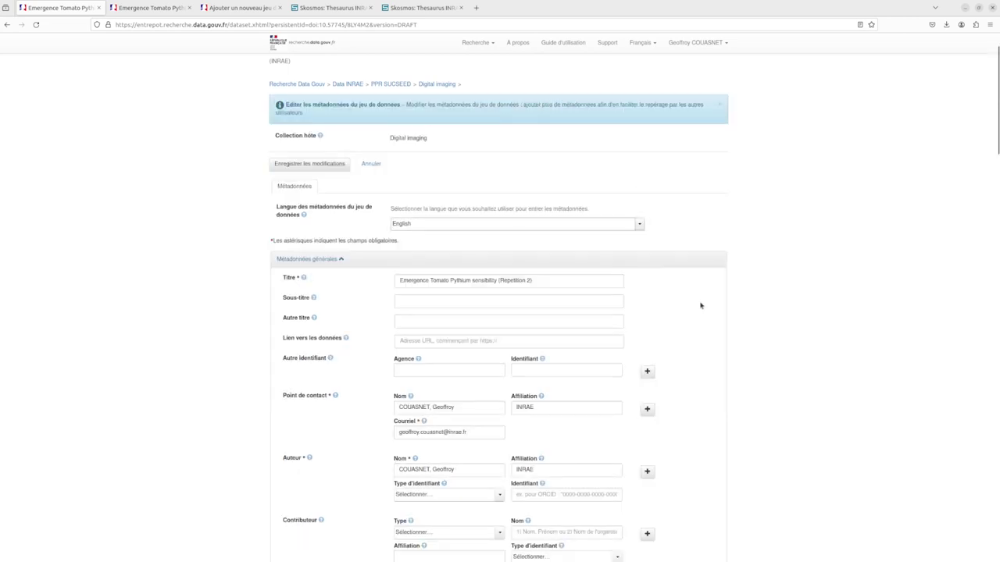
pyautogui.scroll(-12, 701, 305)
pyautogui.scroll(-15, 574, 269)
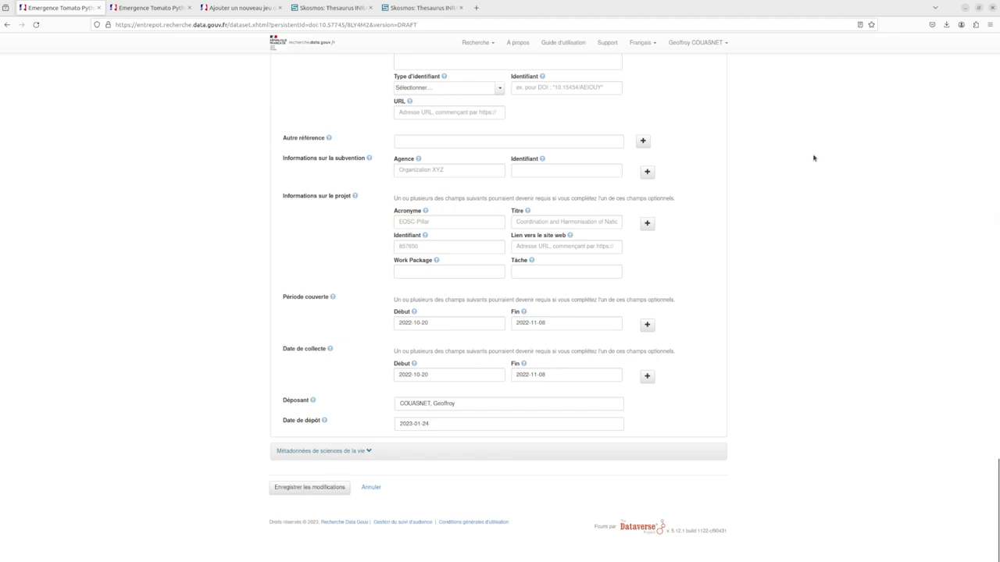
pyautogui.scroll(8, 219, 302)
pyautogui.scroll(5, 676, 297)
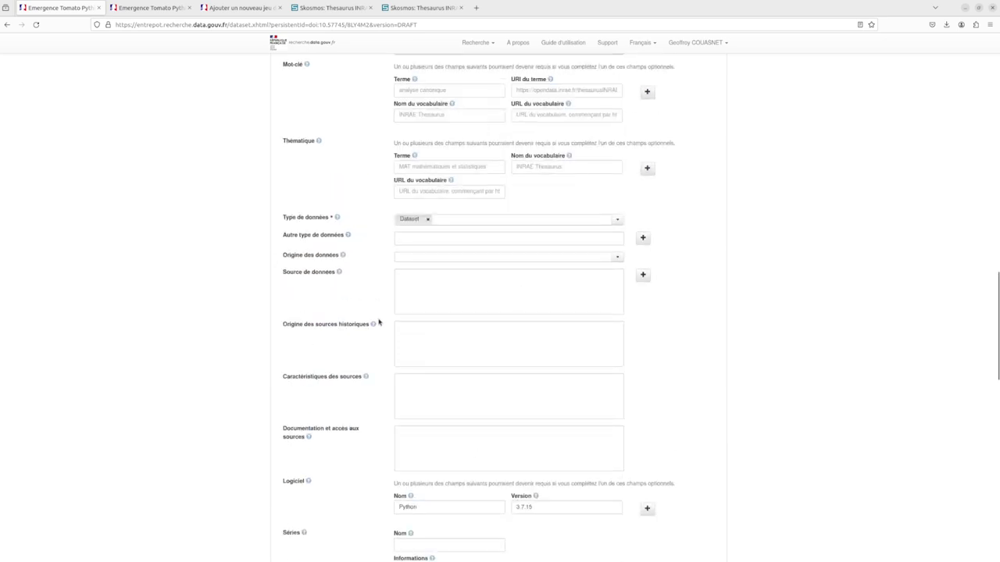
pyautogui.scroll(3, 367, 312)
pyautogui.scroll(3, 295, 341)
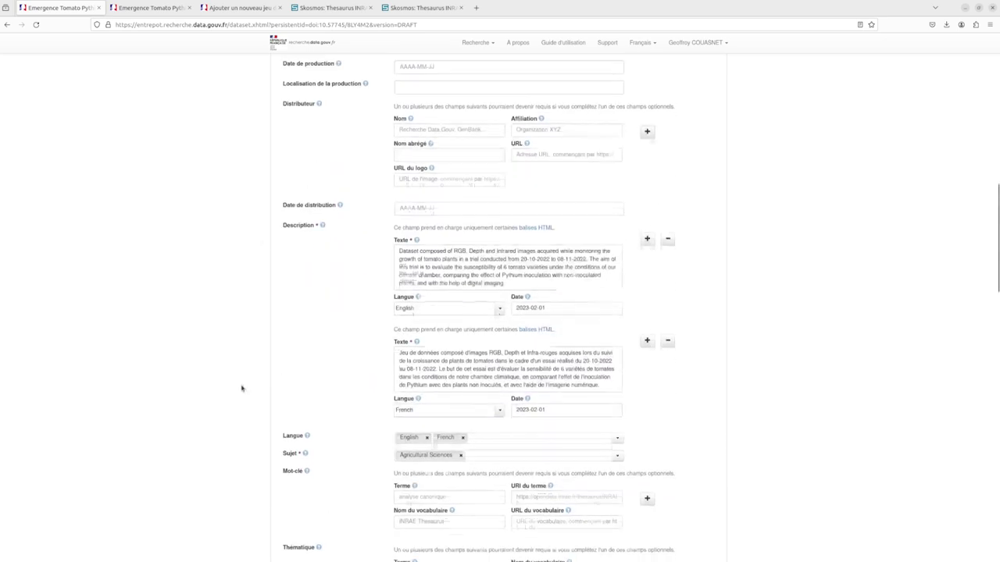
pyautogui.scroll(-6, 349, 441)
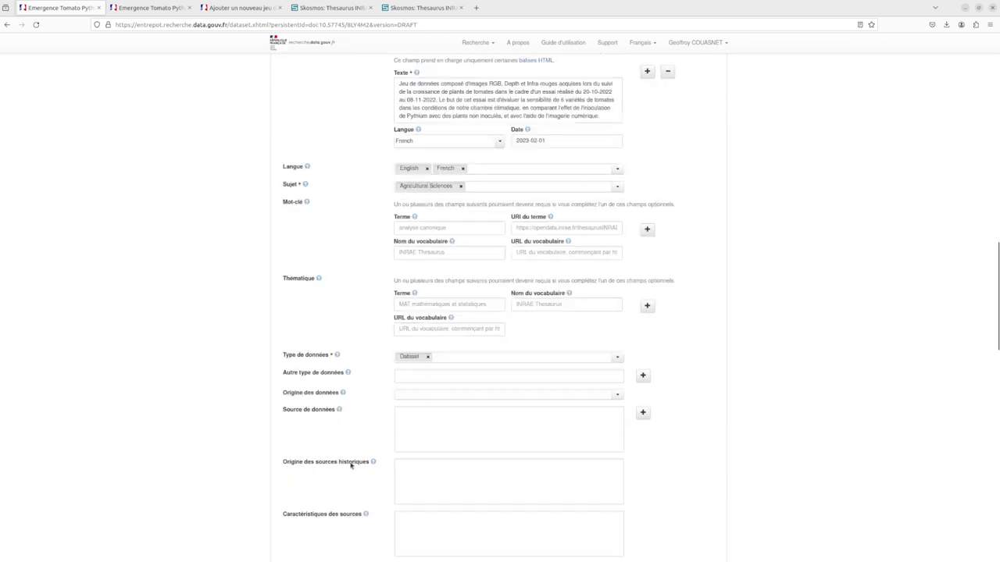
pyautogui.scroll(-3, 344, 250)
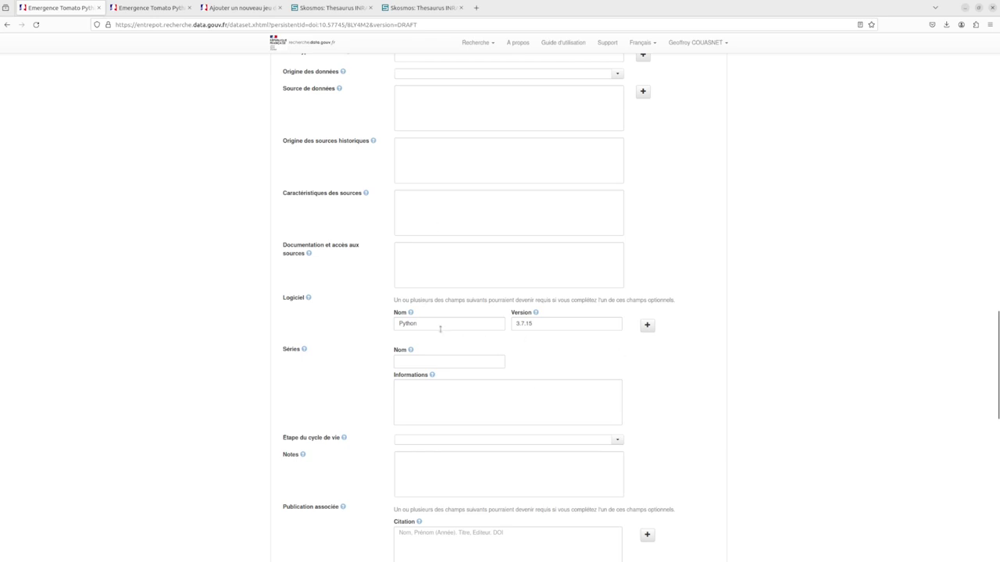
pyautogui.scroll(-3, 446, 336)
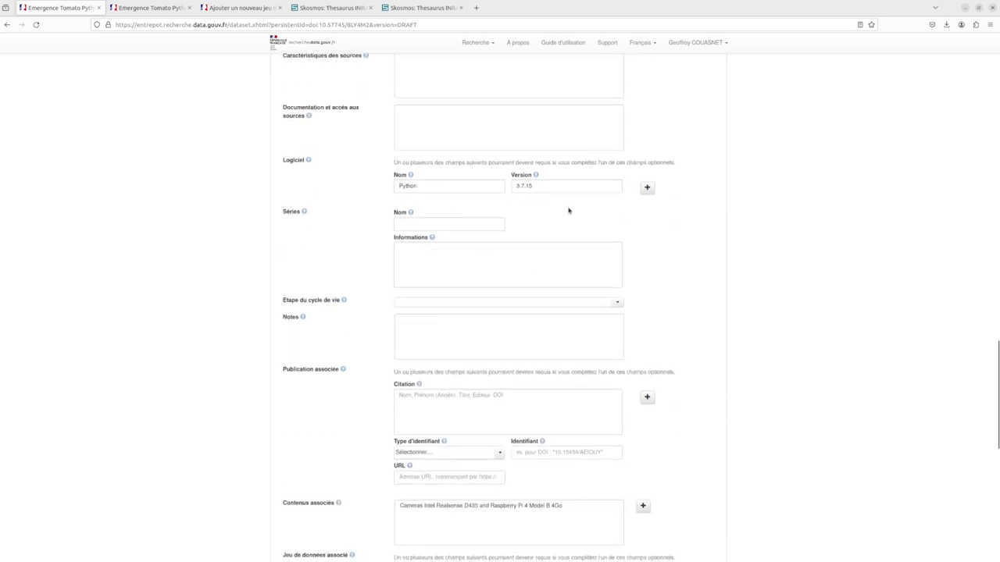
pyautogui.scroll(-3, 358, 252)
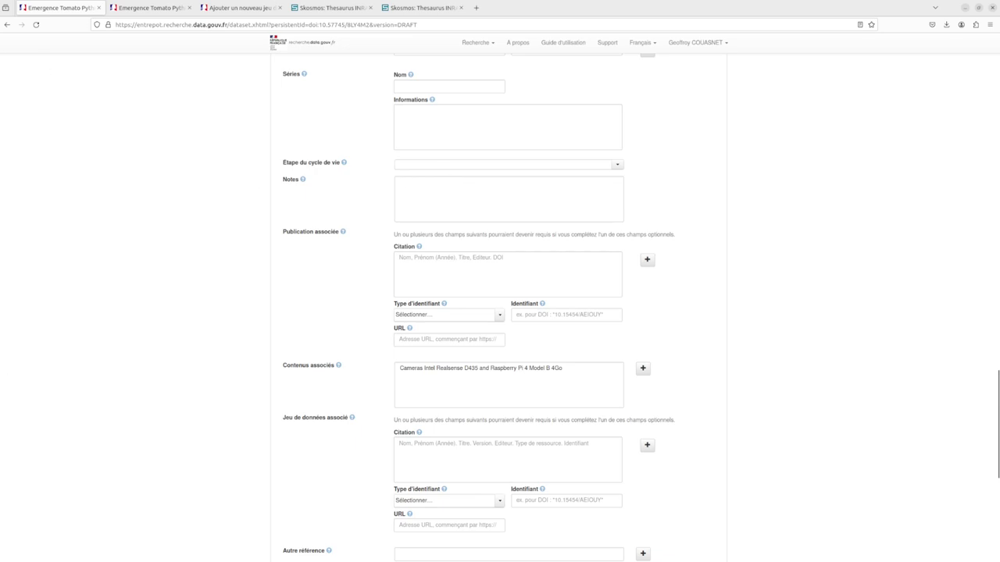
pyautogui.hotkey('alt', 'Tab')
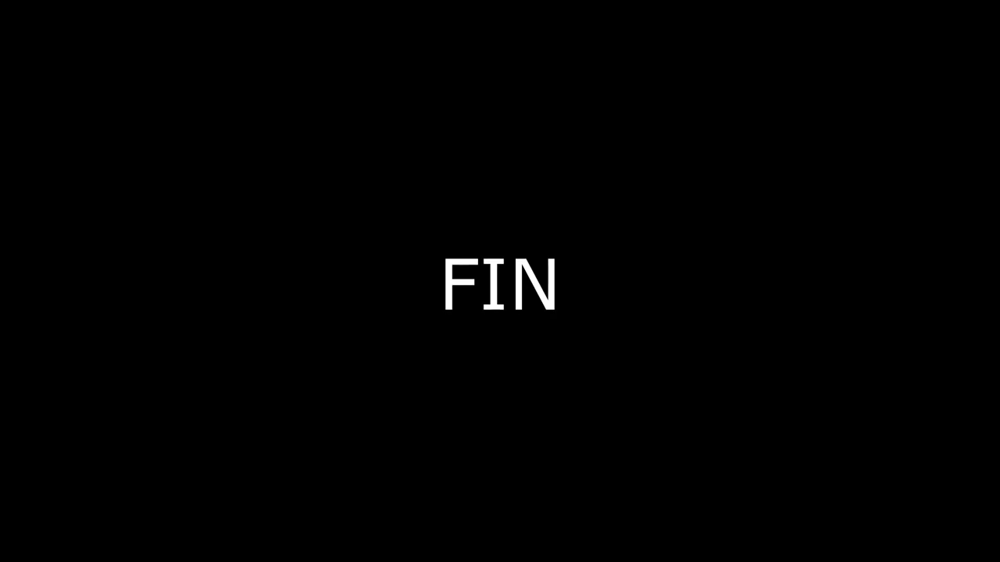